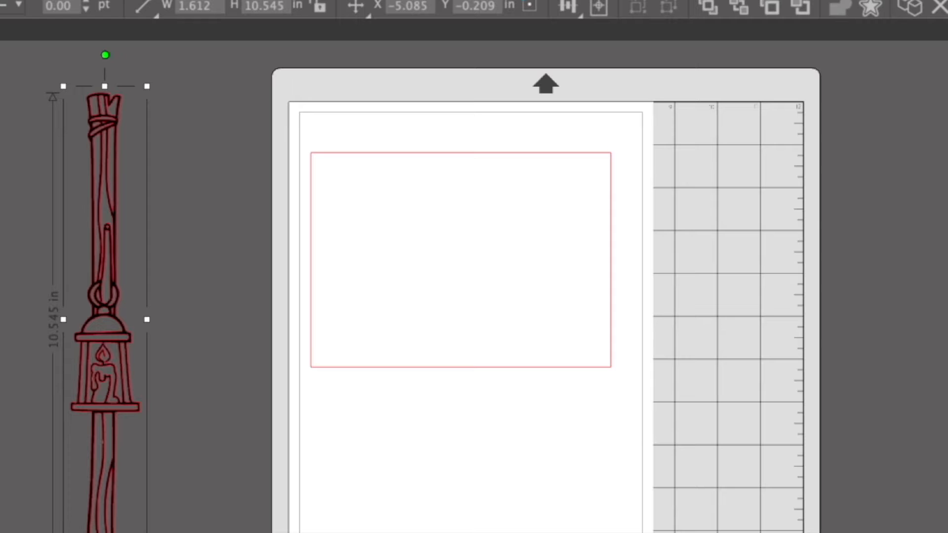
Set the selected lantern post's line color to black and deselect it.
click(854, 74)
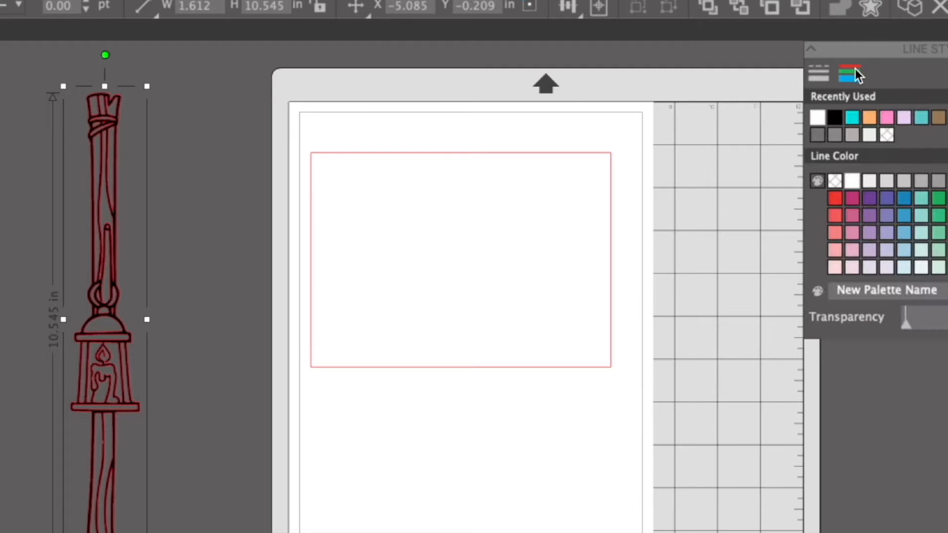
click(835, 117)
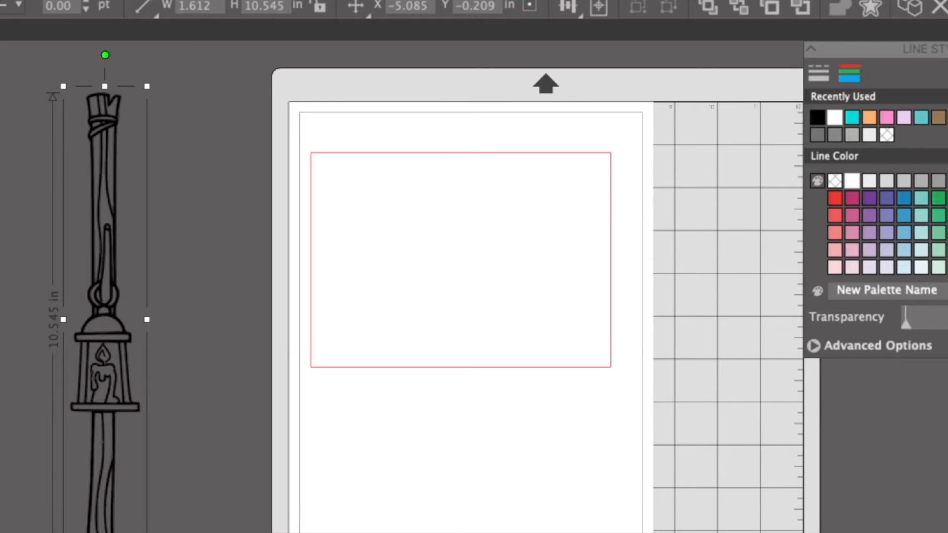
key(Escape)
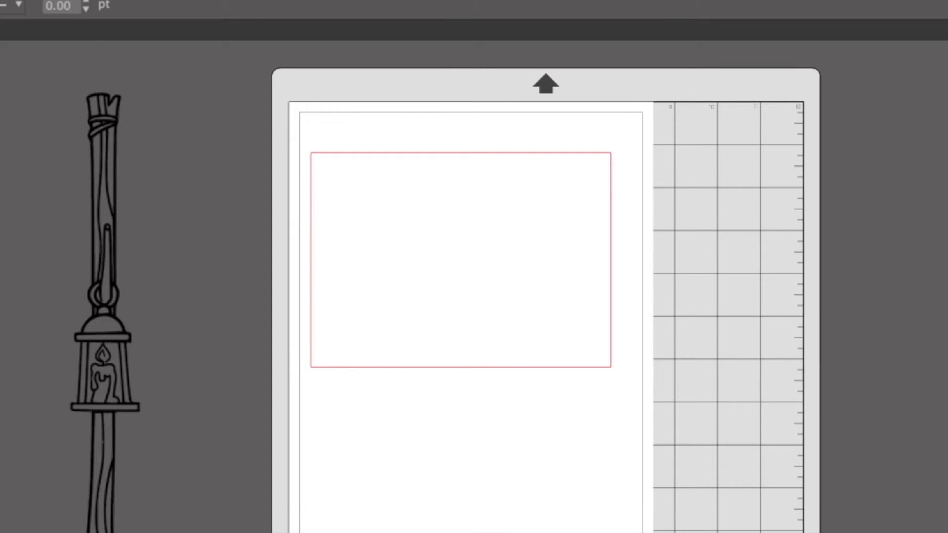
Switch to Finder, open the TLC Designs foraging folder and add the bowl fairy's white-filled PNG to the workspace.
key(super+Tab)
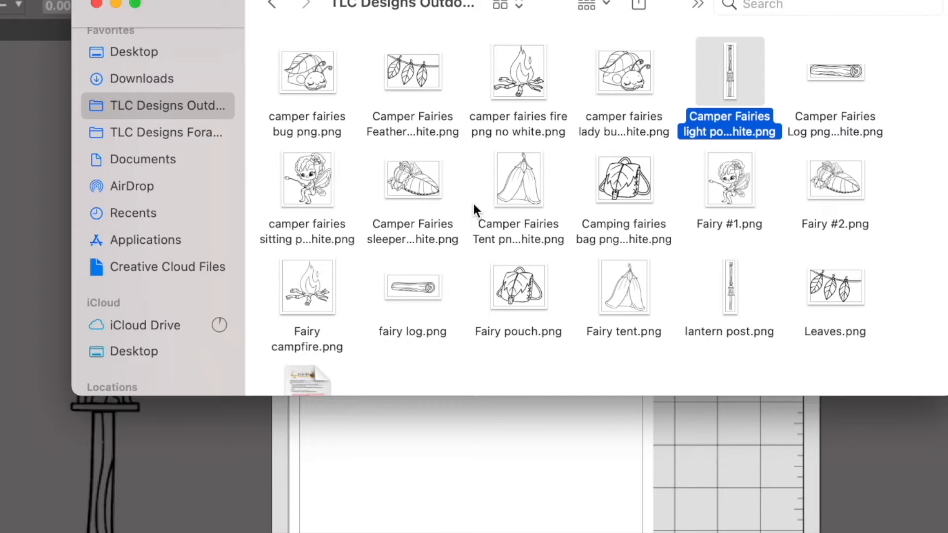
click(150, 132)
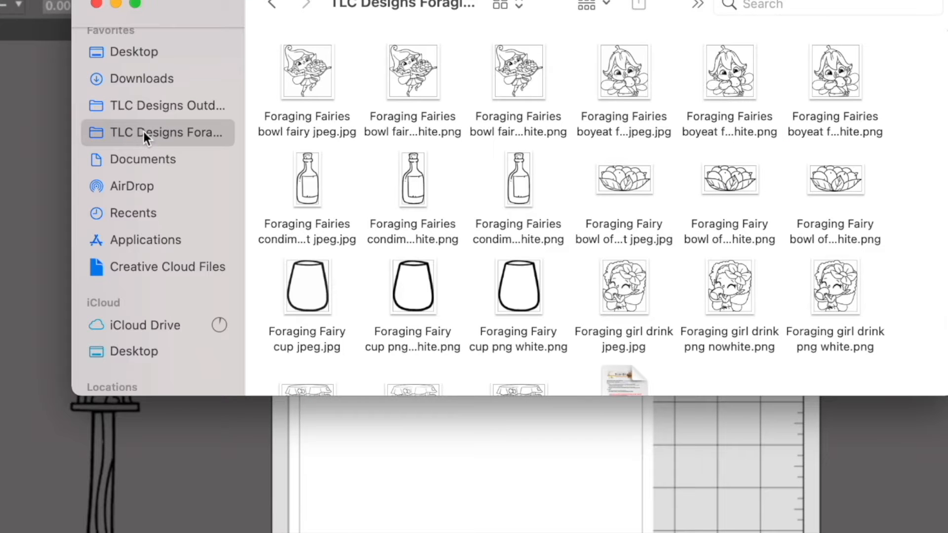
scroll(520, 69, down, 1)
drag(523, 54, 802, 481)
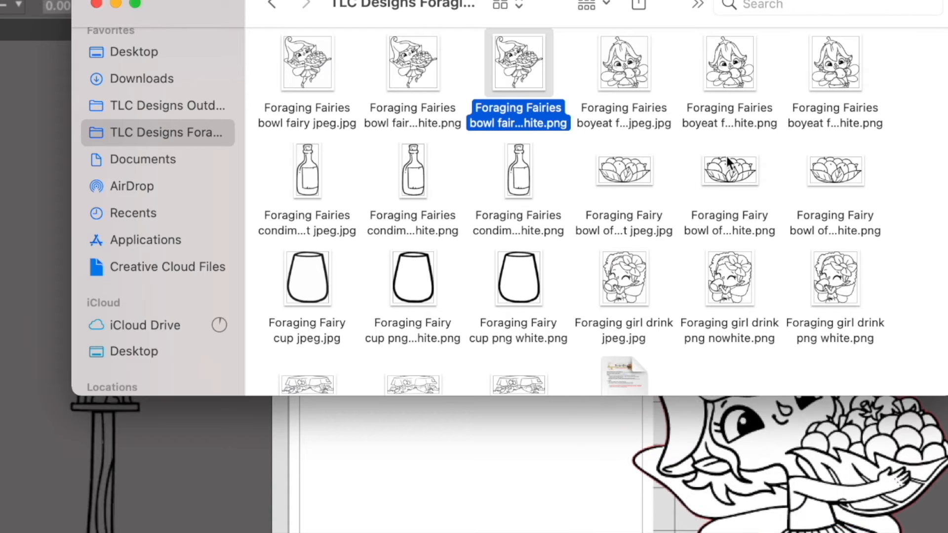
Add the white-filled PNGs of the eating boy fairy, the fruit bowl and the drinking girl to the workspace.
click(836, 73)
drag(829, 65, 947, 207)
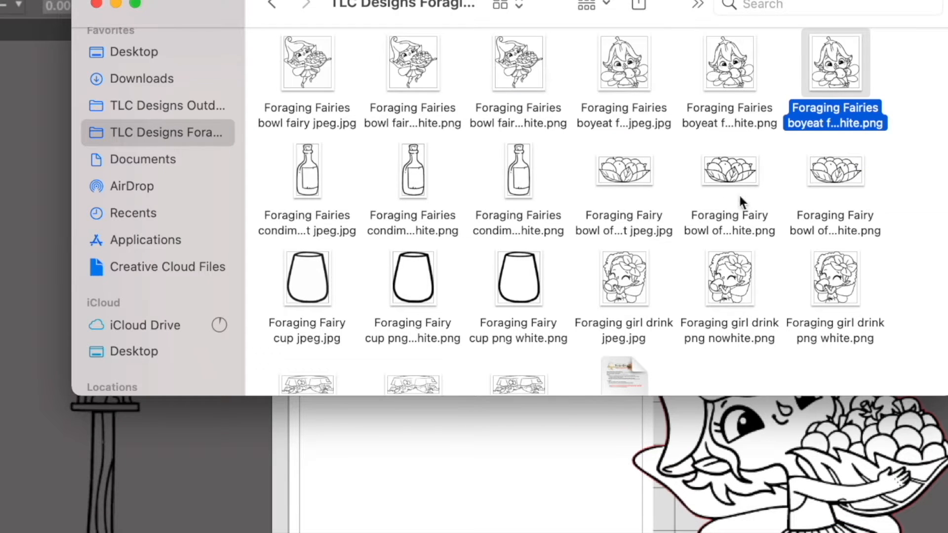
click(834, 173)
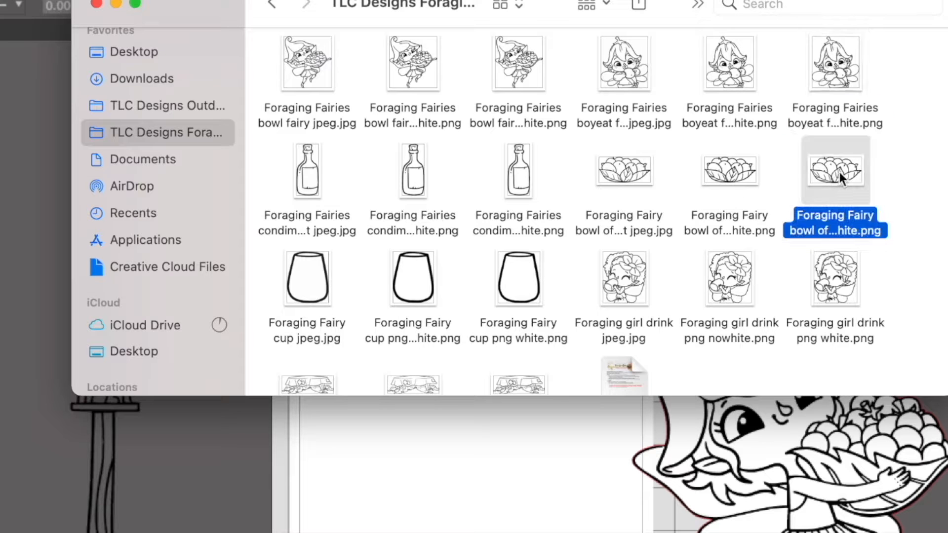
drag(859, 192, 947, 509)
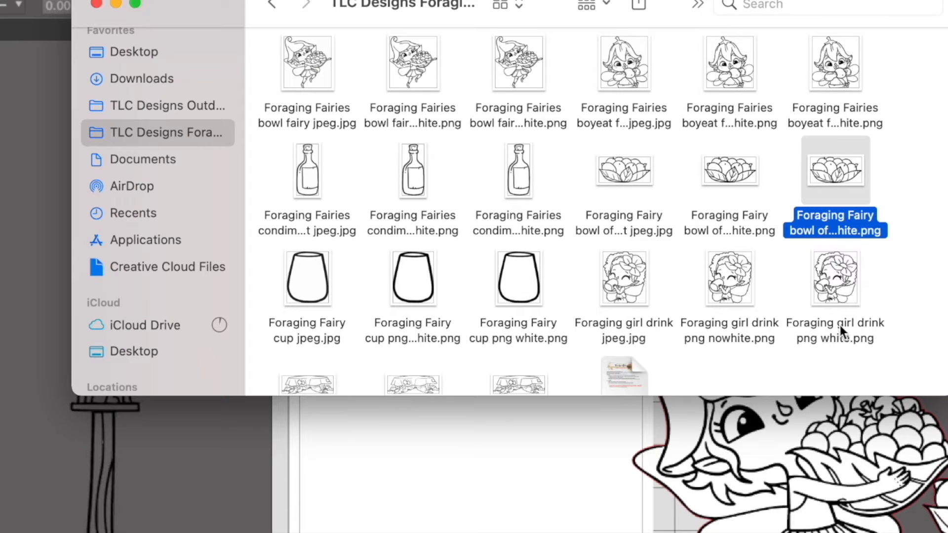
scroll(839, 326, down, 3)
drag(836, 214, 638, 433)
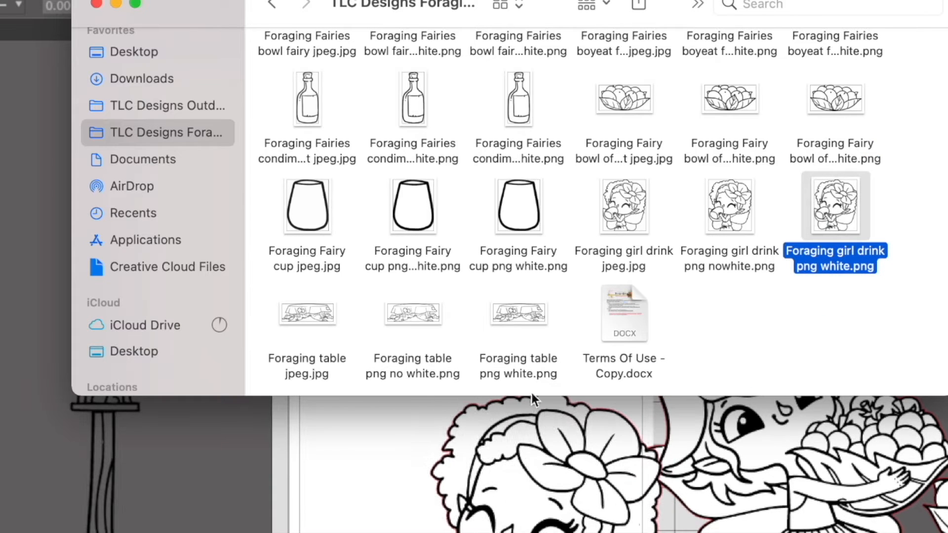
Import Foraging table png no white.png, delete it and add Foraging table png white.png instead.
drag(420, 315, 280, 502)
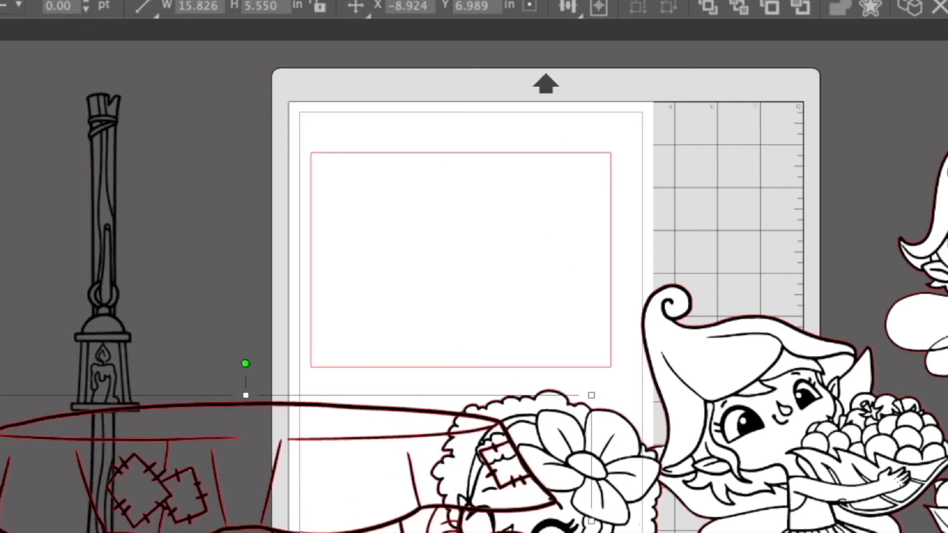
key(Delete)
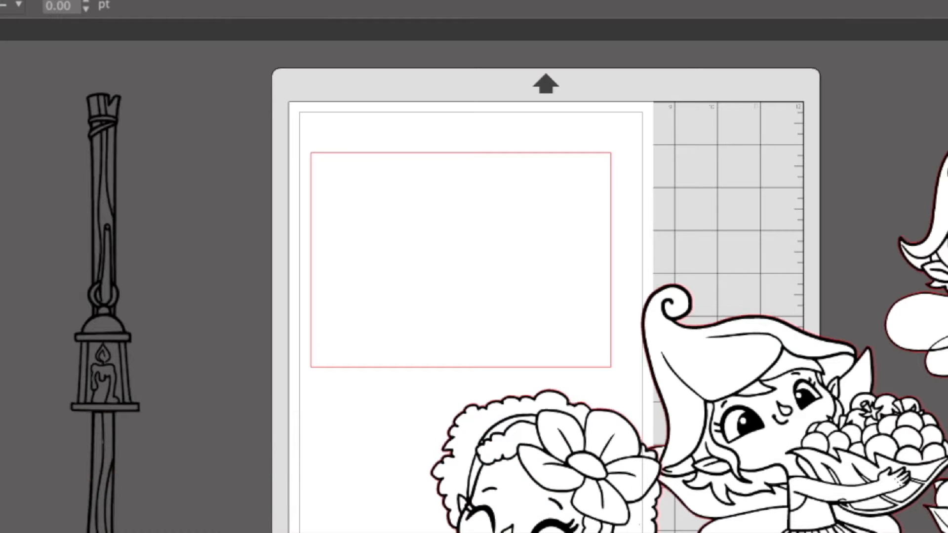
key(super+Tab)
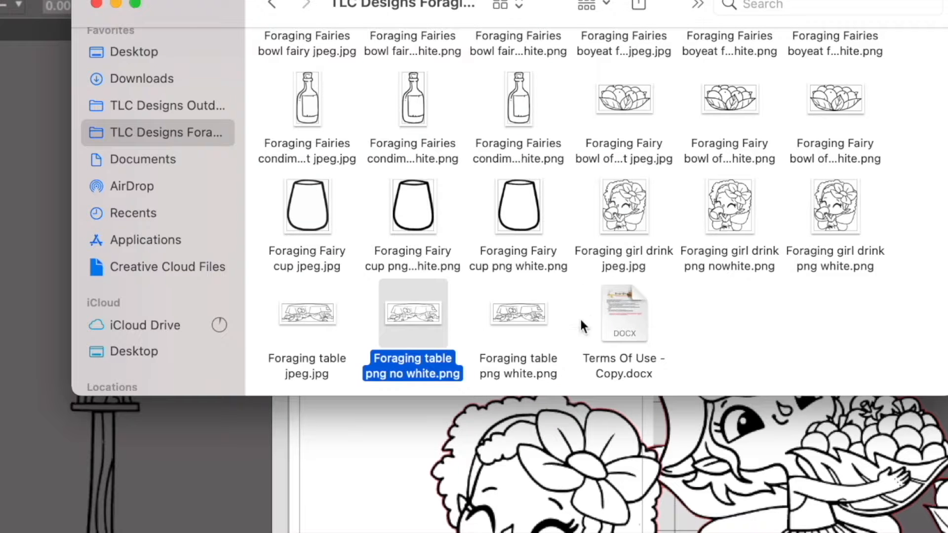
drag(526, 315, 215, 415)
click(17, 215)
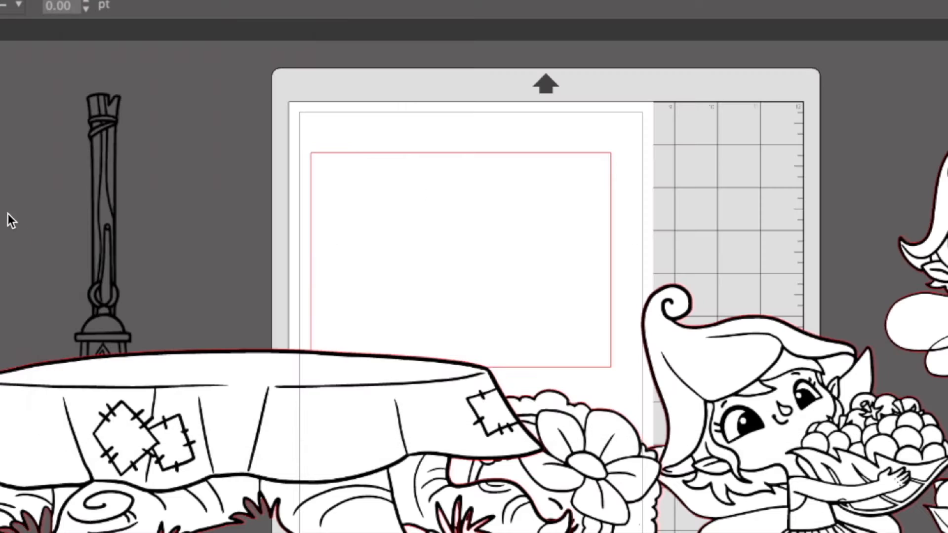
Select all artwork and set its line color to black.
drag(193, 286, 945, 530)
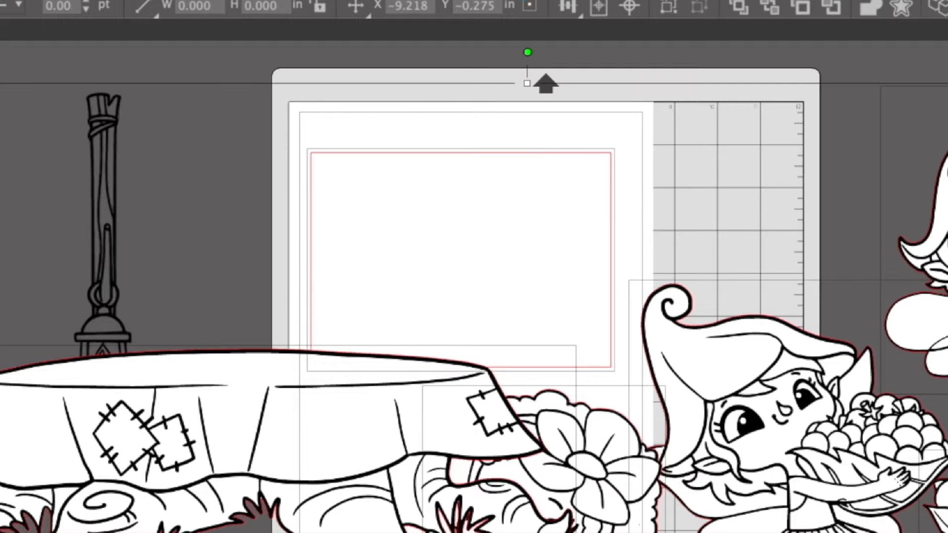
click(857, 74)
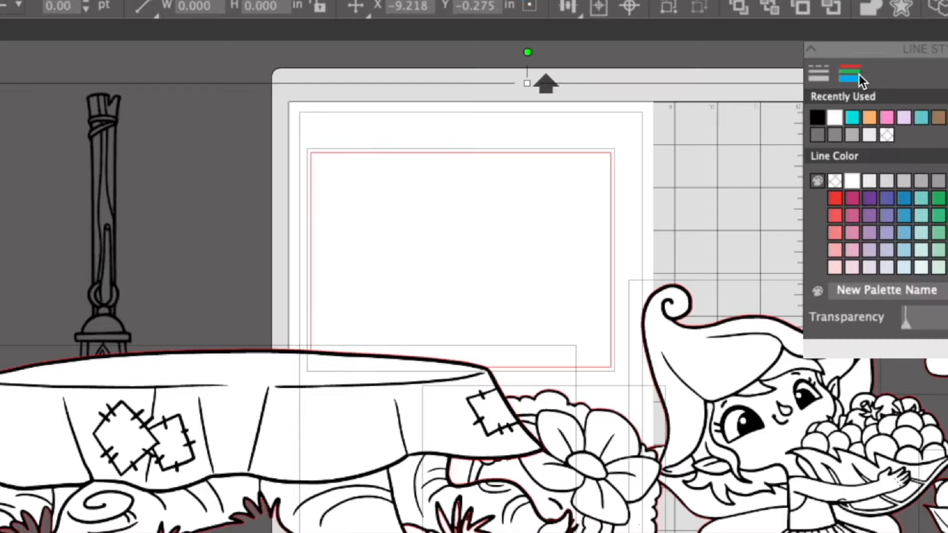
click(819, 118)
click(31, 147)
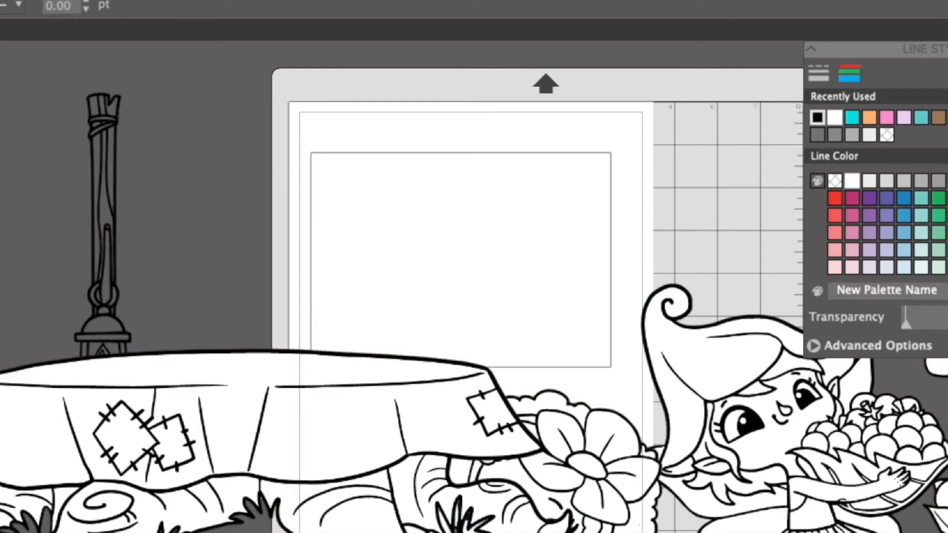
Shrink the table to fit within the card rectangle's width and place it along the rectangle's bottom edge.
click(325, 398)
drag(578, 342, 350, 426)
drag(168, 488, 501, 281)
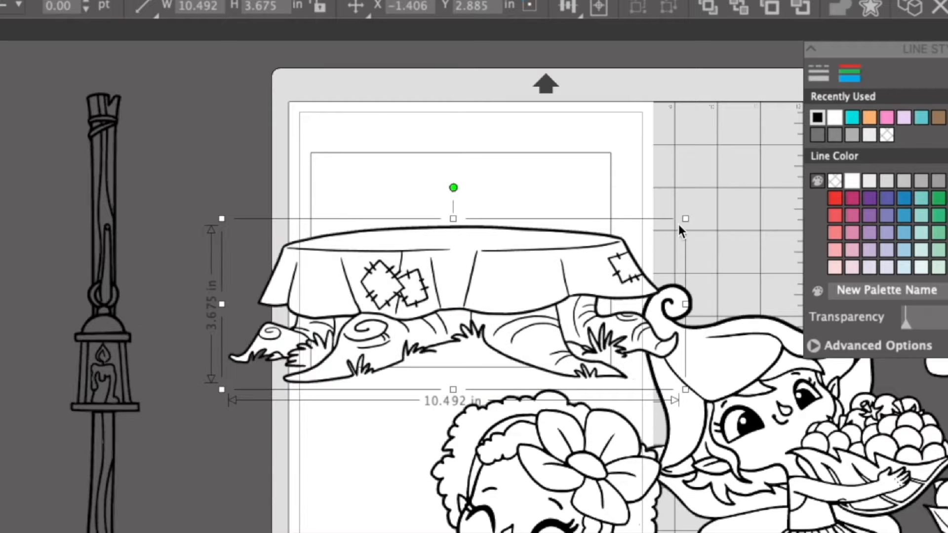
drag(684, 218, 516, 276)
click(750, 237)
drag(390, 331, 473, 319)
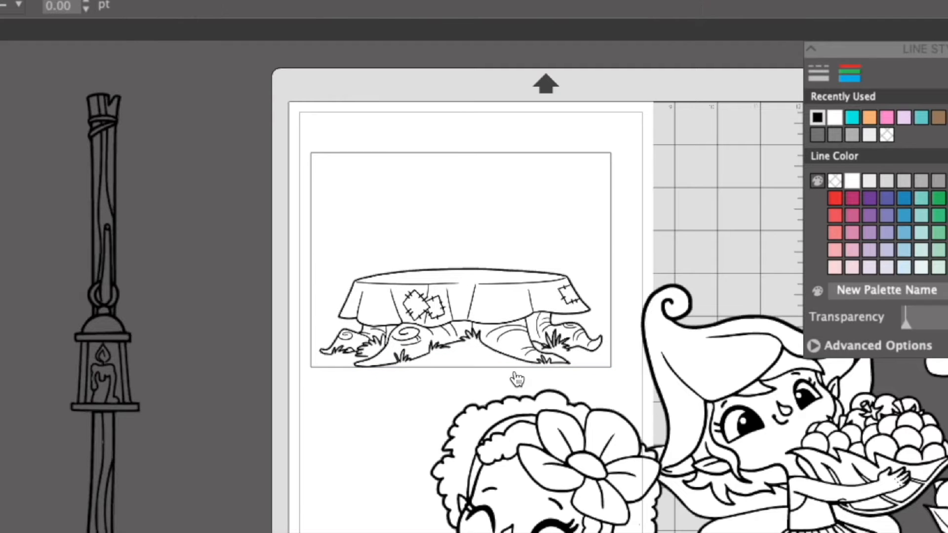
Shrink the drinking girl to about 1.7 × 2.0 in and place her behind the table's right end.
click(578, 485)
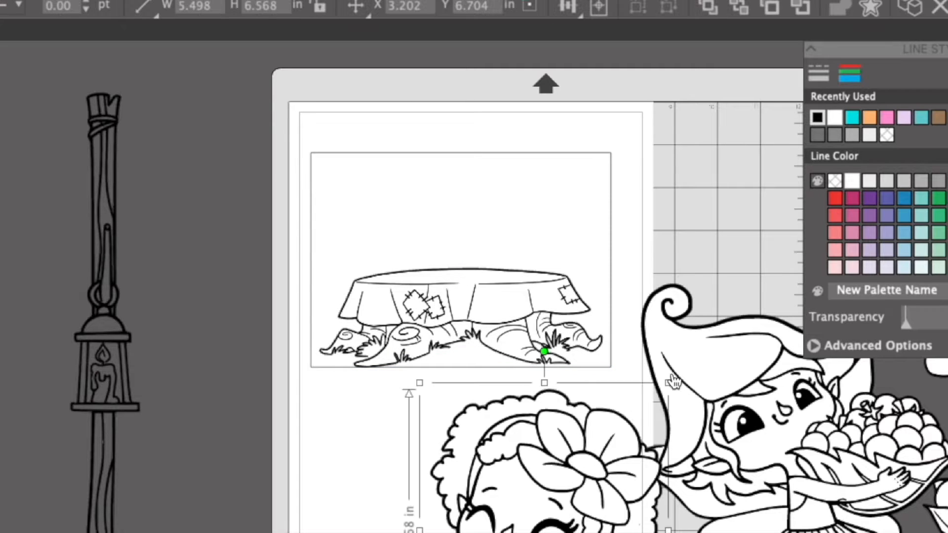
drag(666, 383, 572, 168)
drag(617, 125, 558, 199)
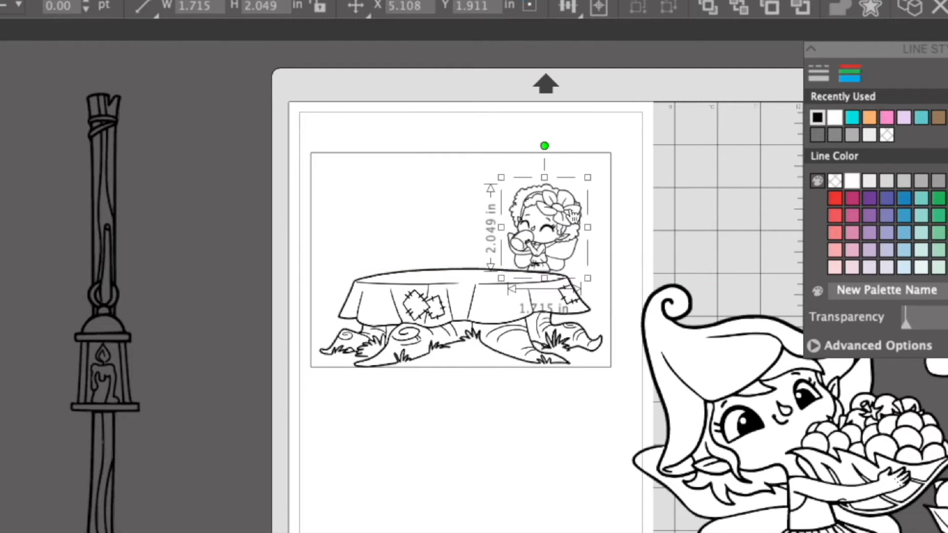
click(712, 220)
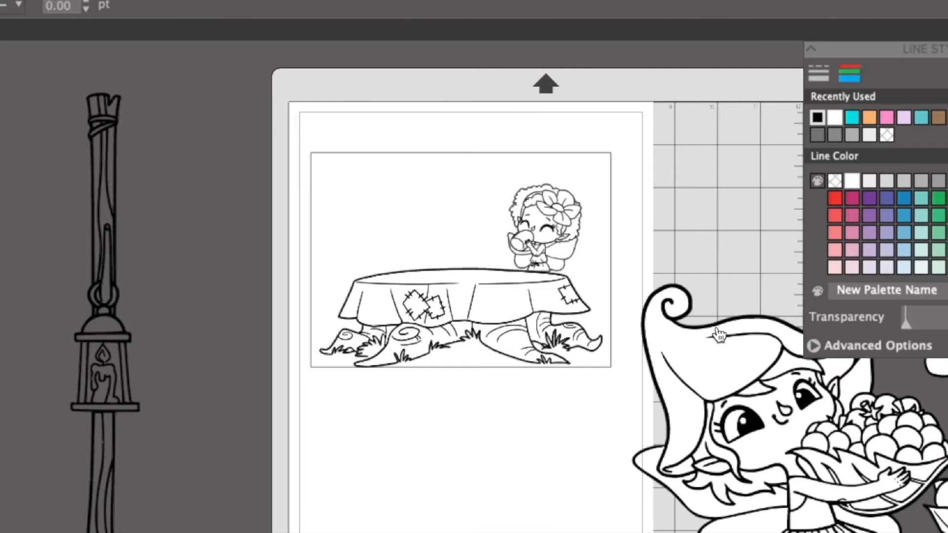
Shrink the table to roughly half the card's width and move it into the card's lower right corner.
click(466, 295)
drag(617, 256, 499, 300)
drag(438, 312, 525, 314)
Shrink the drinking girl to about 1.3 × 1.5 in and seat her at the right end of the smaller table.
drag(559, 239, 562, 266)
drag(594, 210, 577, 231)
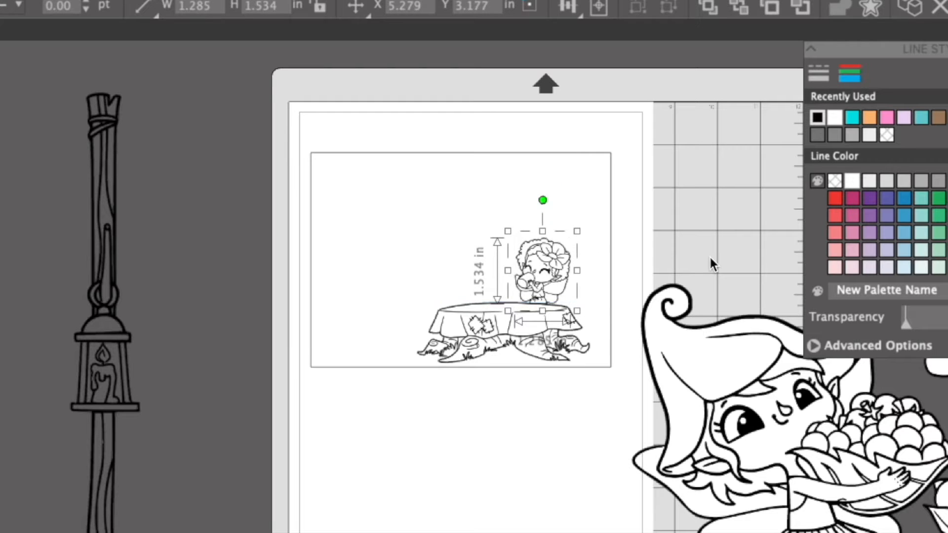
click(709, 264)
drag(532, 267, 560, 263)
click(704, 271)
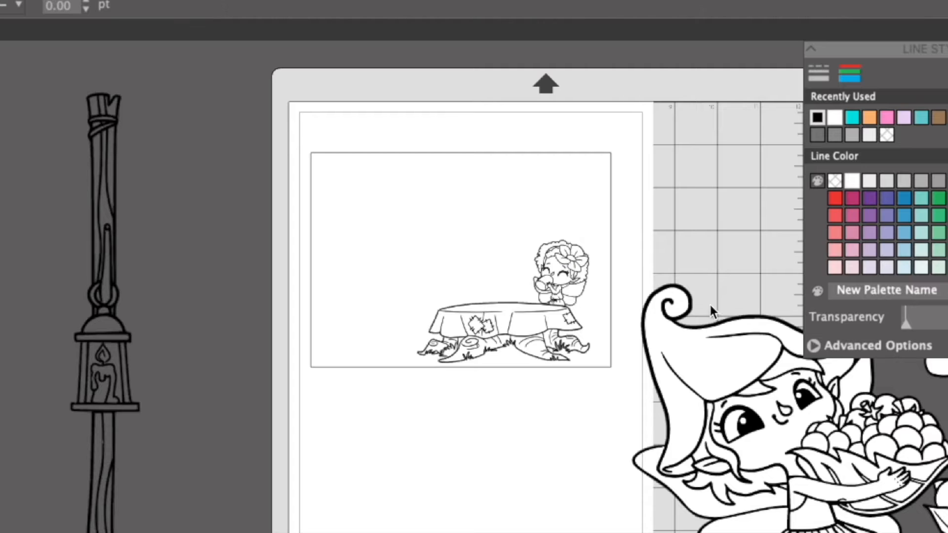
Shrink the eating boy fairy to about 1.4 × 1.6 in and place him behind the table's left end.
drag(945, 365, 246, 387)
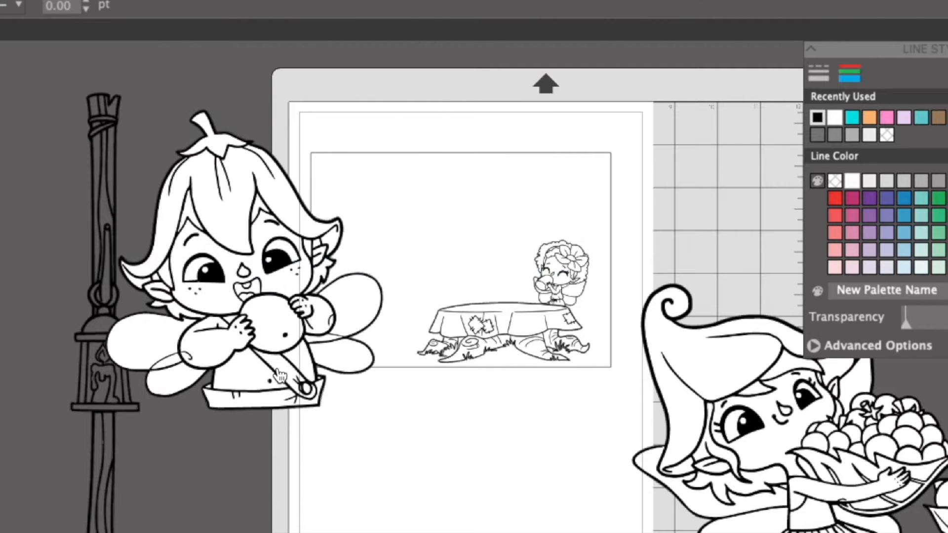
click(279, 377)
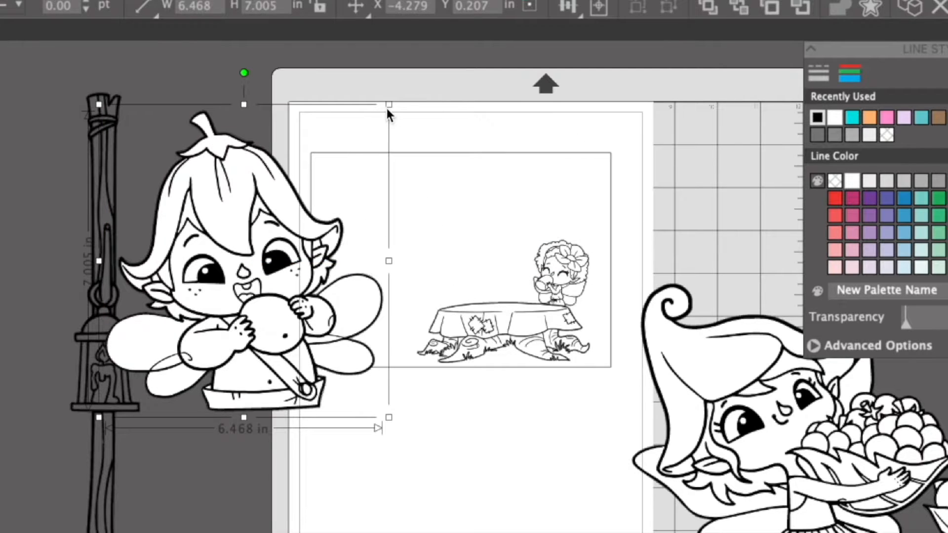
drag(390, 105, 204, 305)
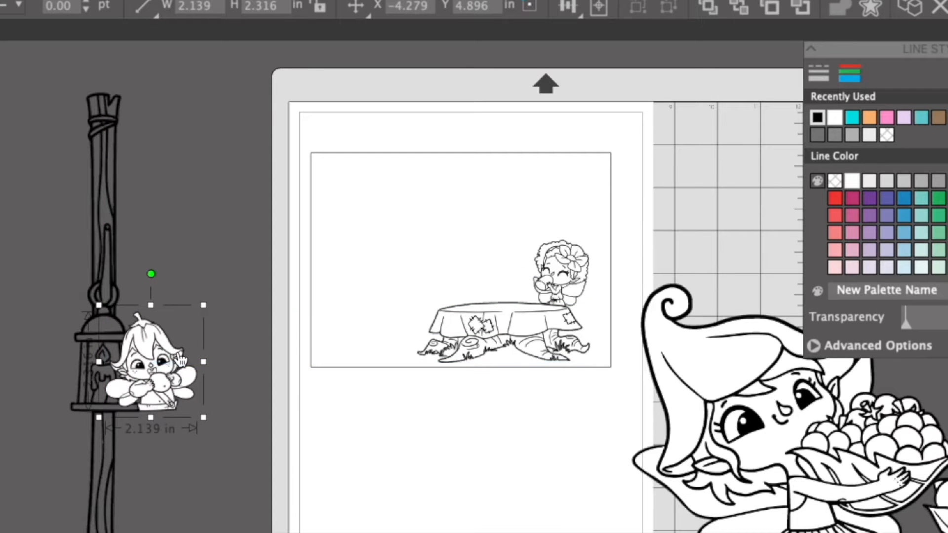
drag(158, 355, 468, 253)
drag(514, 206, 487, 241)
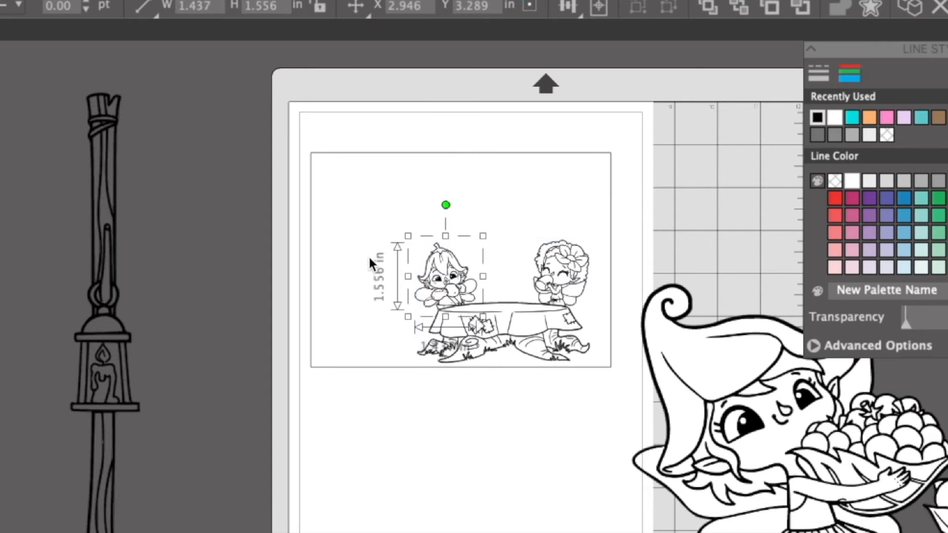
click(365, 257)
drag(449, 280, 470, 277)
click(600, 299)
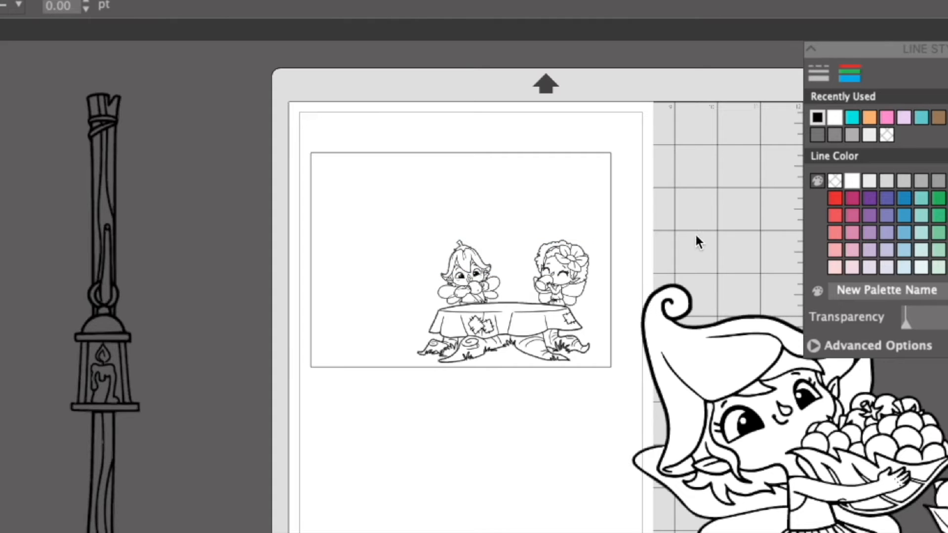
Shrink the fruit bowl to about 1.5 × 0.7 in and set it on the table between the two fairies.
drag(947, 491, 473, 459)
drag(617, 419, 490, 428)
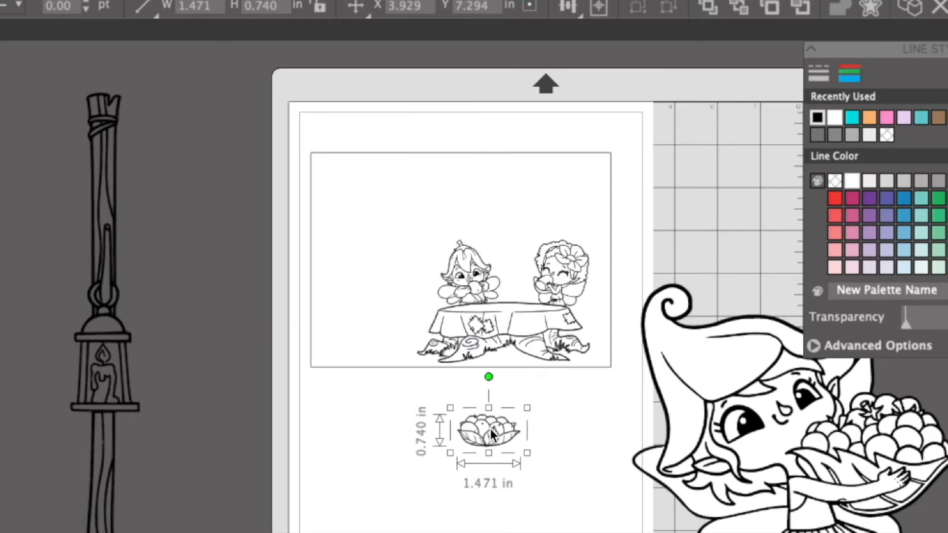
right_click(490, 430)
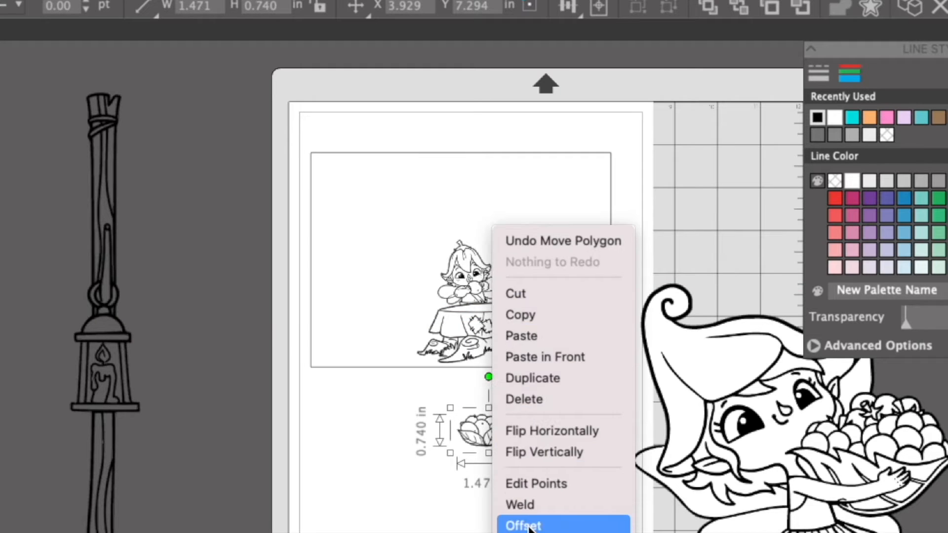
click(414, 490)
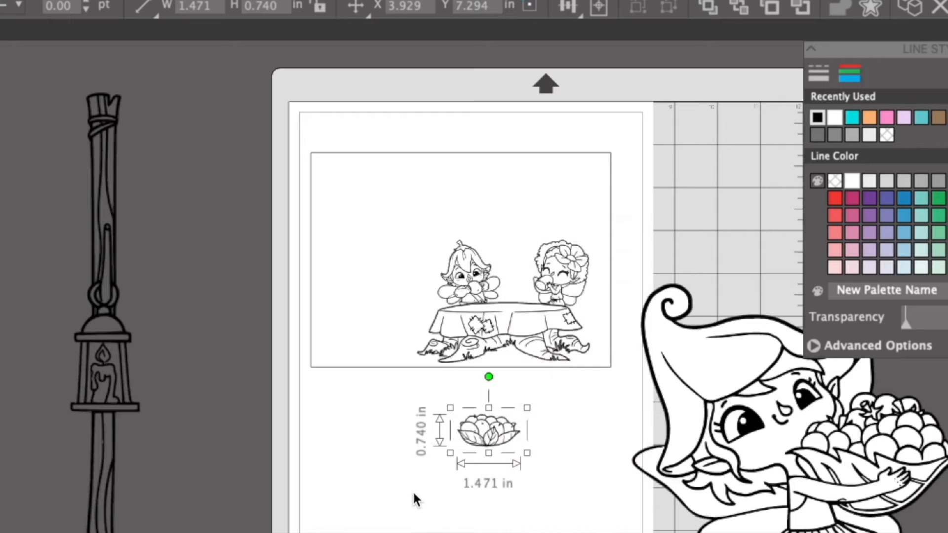
click(406, 482)
drag(496, 422, 516, 293)
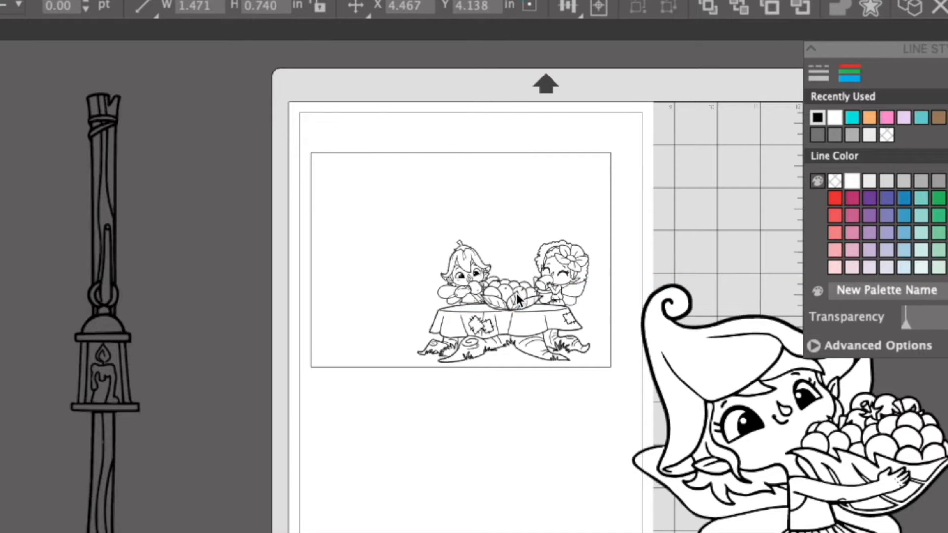
key(Escape)
Move the eating boy fairy slightly left so he sits clear of the fruit bowl.
click(521, 302)
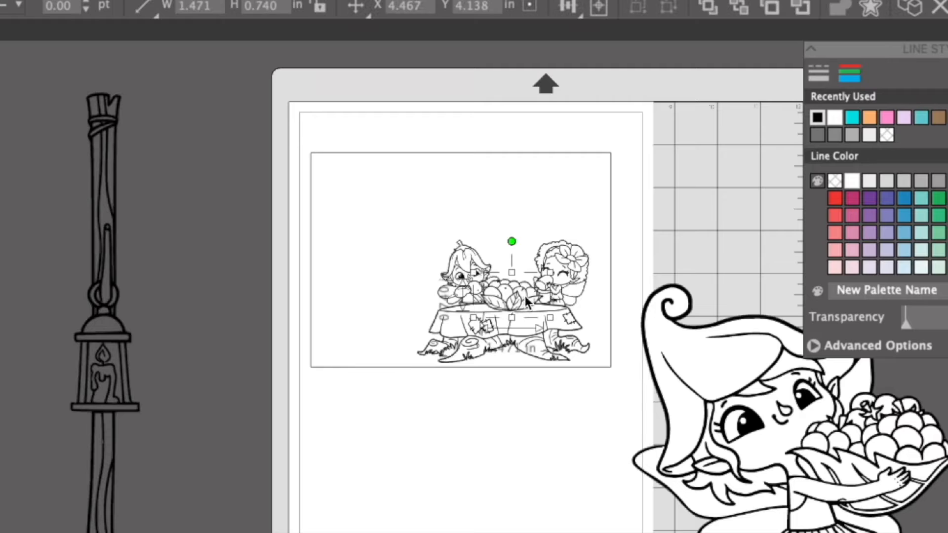
click(549, 277)
click(517, 299)
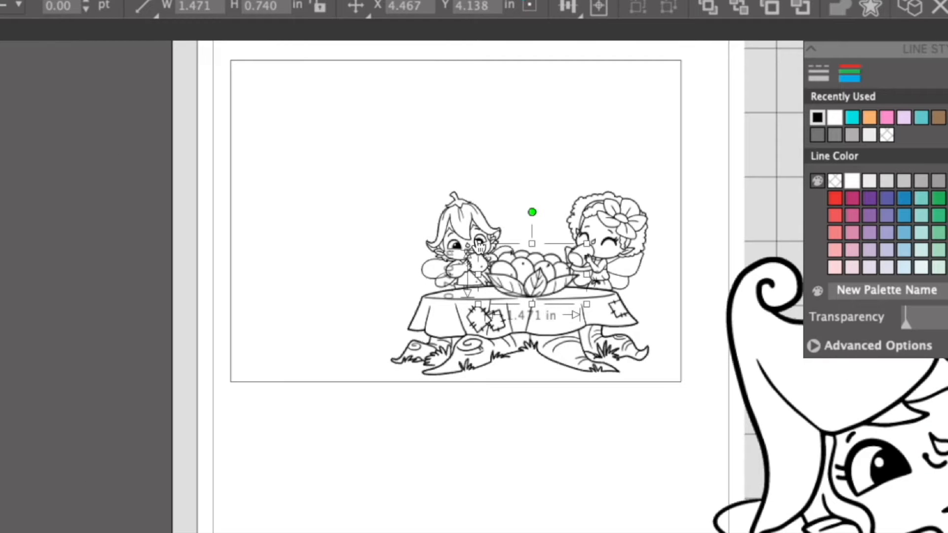
drag(478, 244, 458, 245)
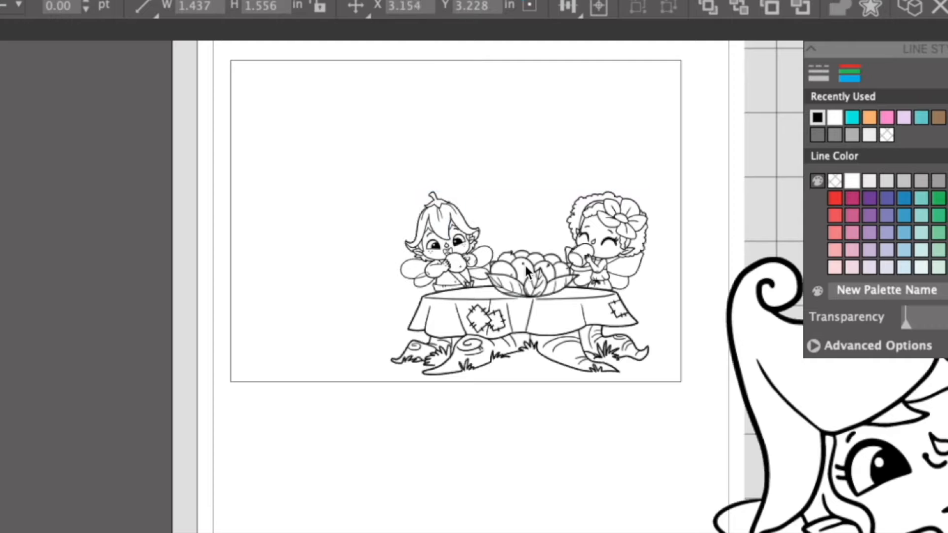
Shrink the fruit bowl to about 1.2 × 0.6 in, move the eating boy closer to it, and settle the bowl between the two fairies.
click(524, 264)
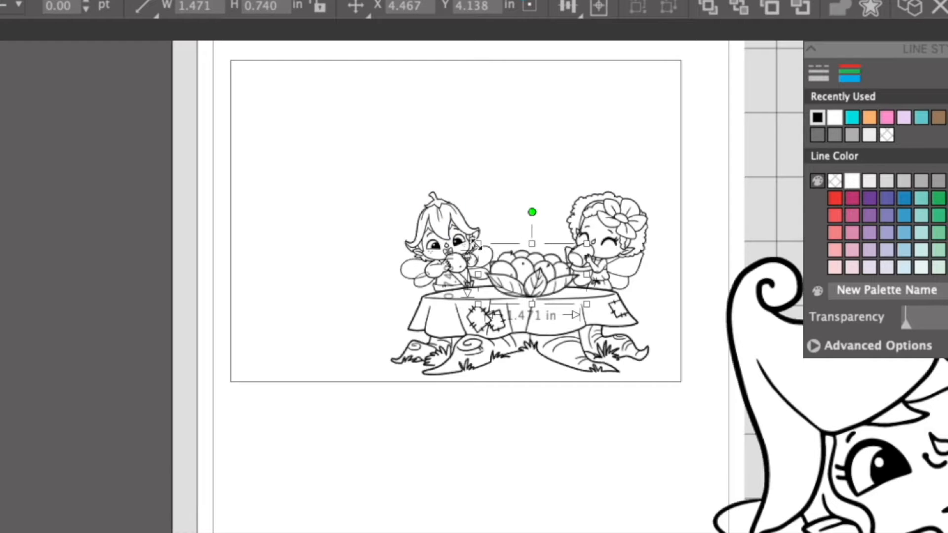
drag(484, 252, 473, 228)
click(691, 345)
click(503, 417)
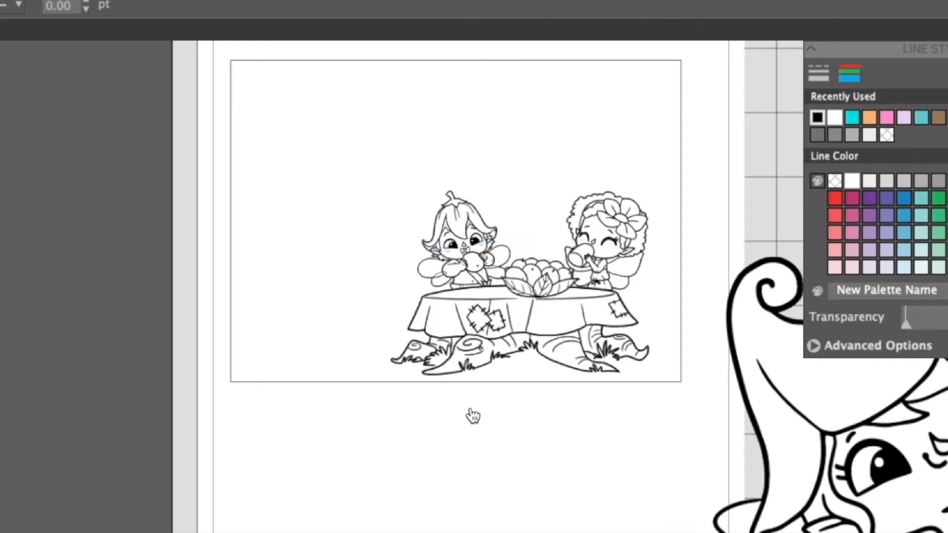
drag(534, 275, 529, 275)
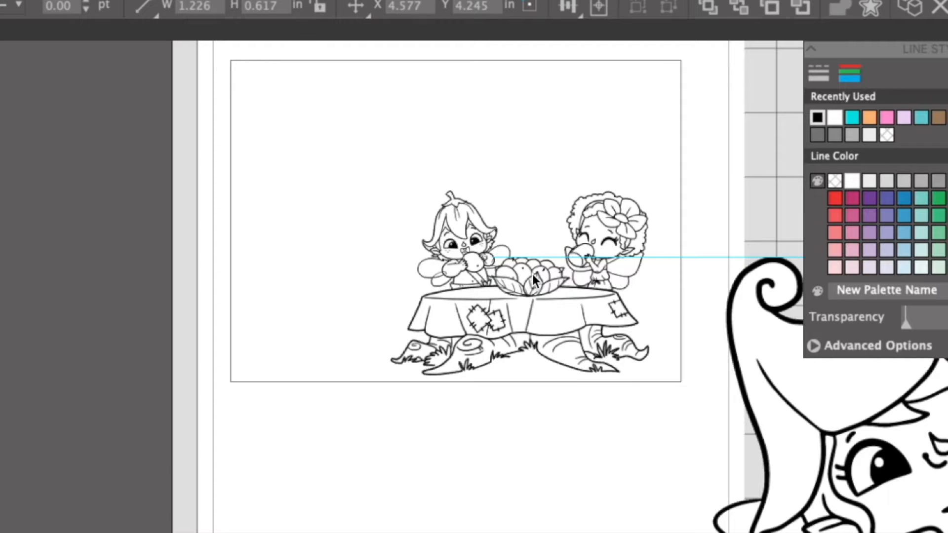
click(543, 437)
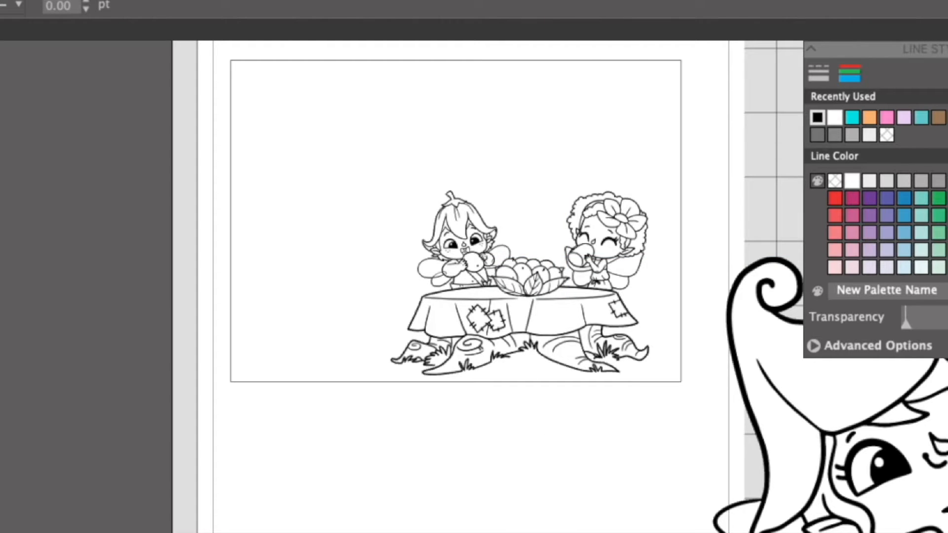
Import "Foraging Fairy cup png white.png" from the Finder folder, shrink the cup, and set it on the table in front of the eating boy.
key(super+Tab)
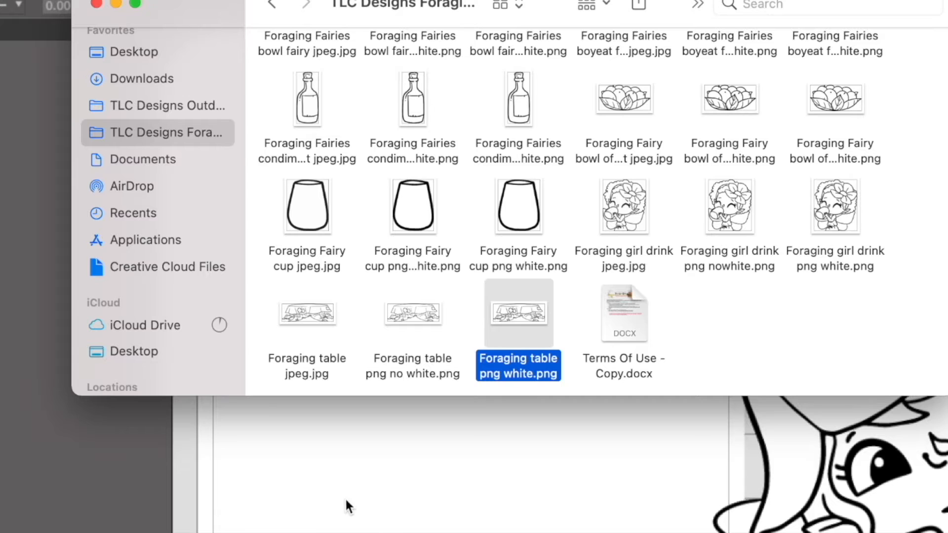
drag(533, 217, 585, 481)
click(565, 498)
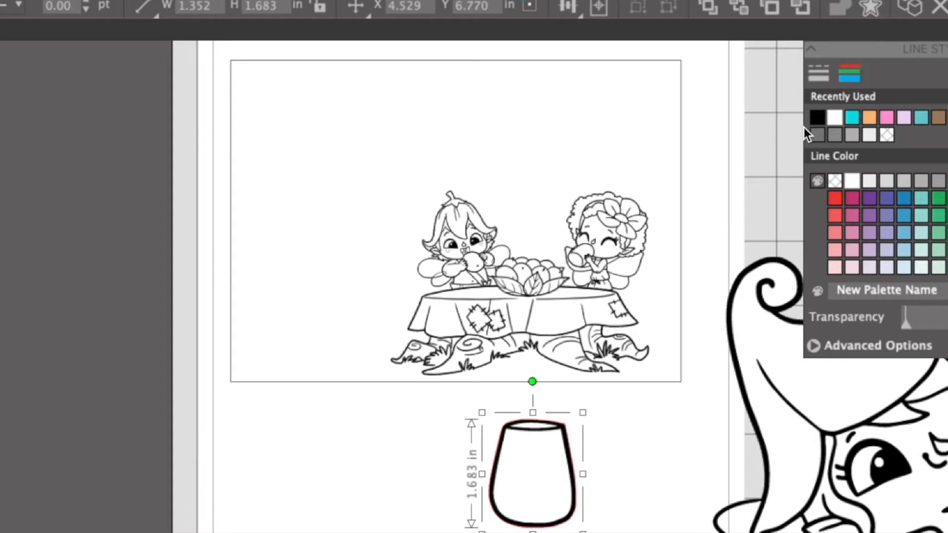
drag(581, 410, 519, 488)
click(537, 484)
drag(501, 522, 461, 296)
click(566, 513)
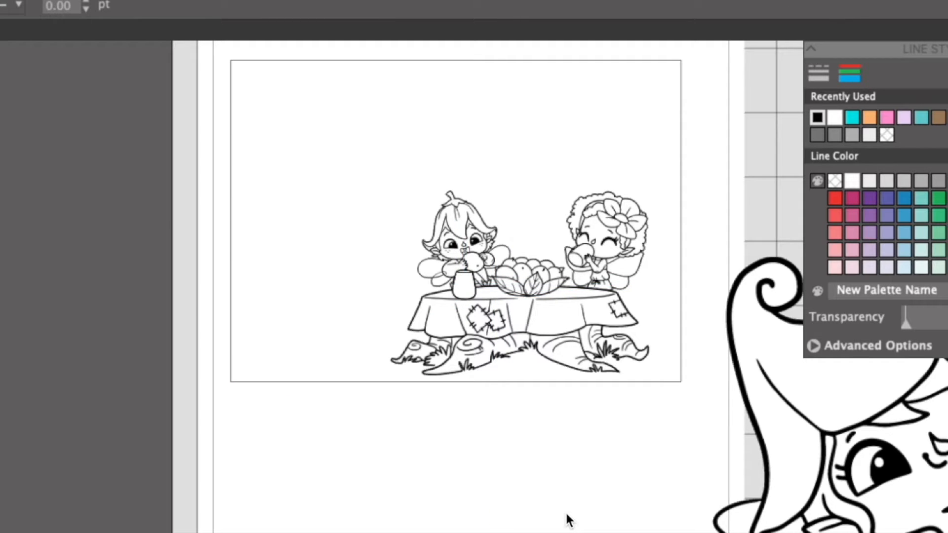
Nudge the fruit bowl slightly right, bring the large bowl-carrying fairy onto the page, and shrink her to about 3.6 × 3.9 in.
click(528, 272)
drag(842, 497, 235, 406)
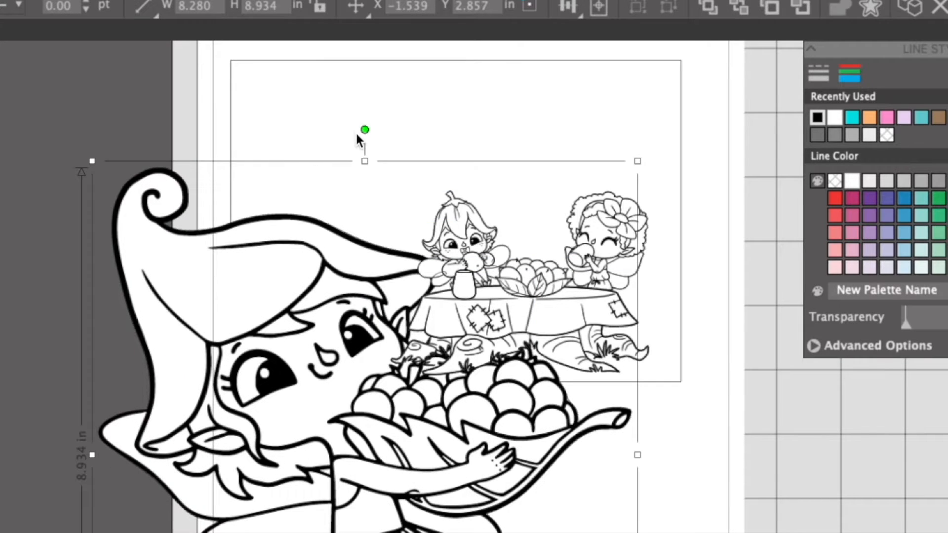
click(365, 126)
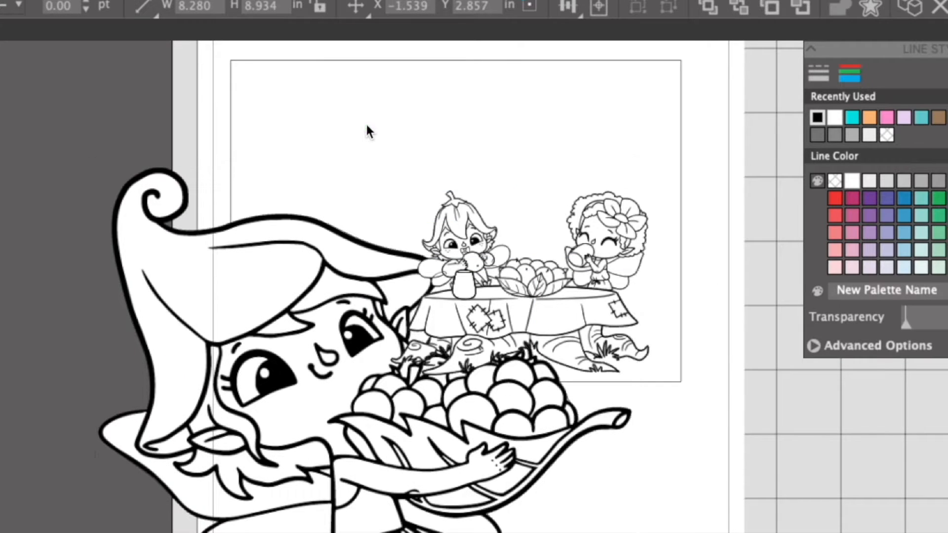
click(293, 342)
drag(618, 186, 329, 419)
Save the design to the Desktop as "fairy card" in Silhouette Studio V3 format.
click(1, 1)
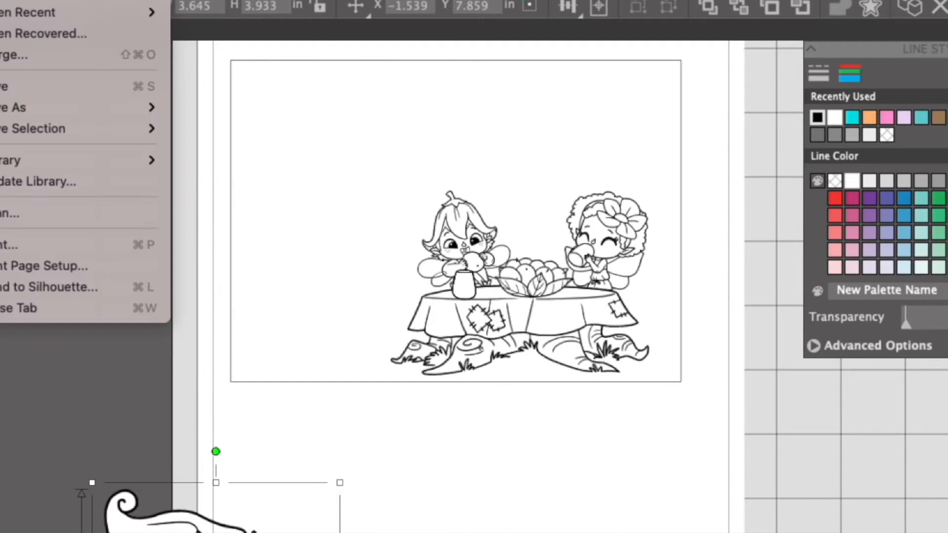
mouse_move(14, 116)
click(236, 103)
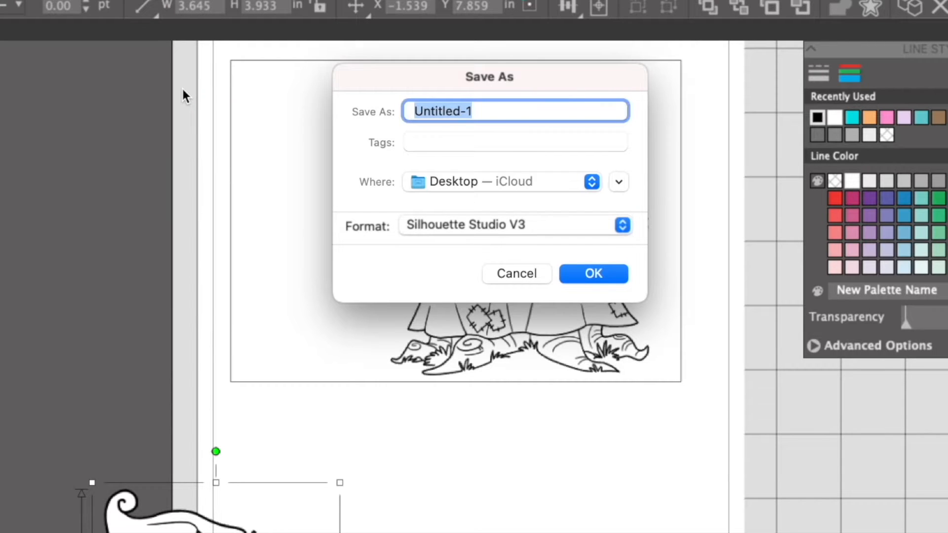
text(fairy card)
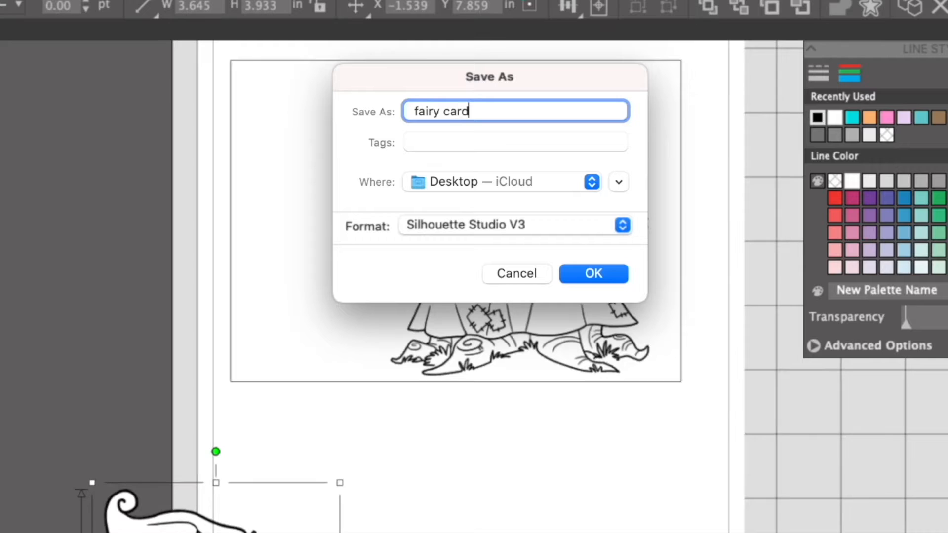
key(Return)
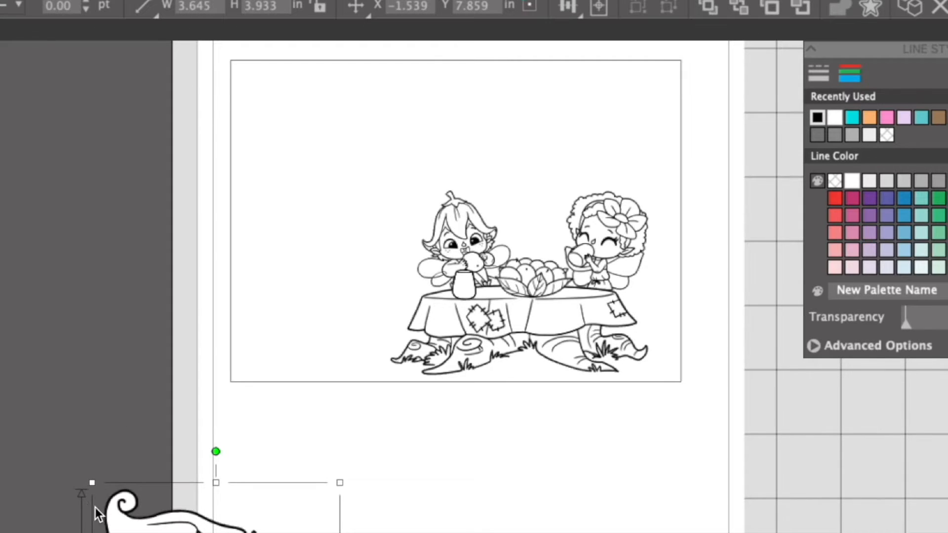
Shrink the bowl-carrying fairy to about 2.3 × 2.5 in, tilt her clockwise, and place her in the card's upper left area.
drag(91, 483, 303, 283)
drag(278, 219, 339, 232)
drag(292, 322, 354, 169)
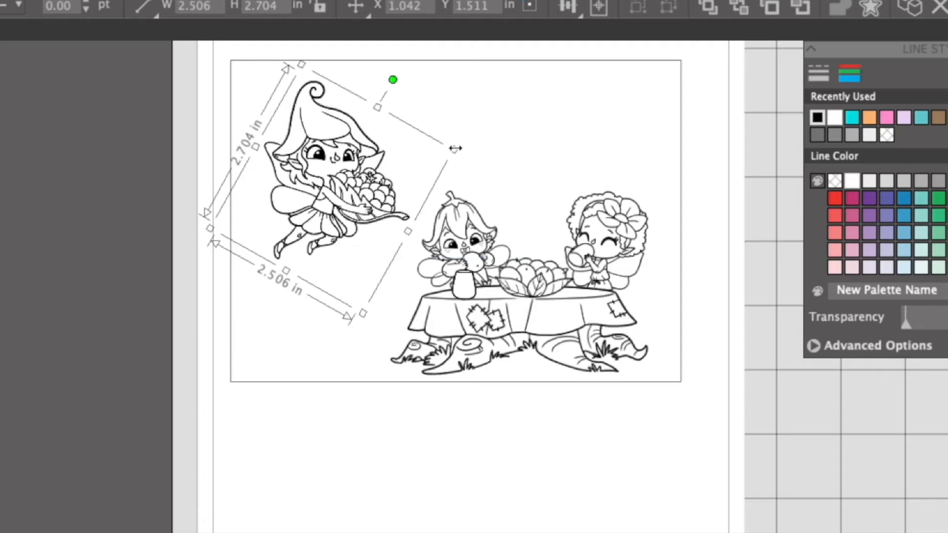
drag(303, 64, 305, 79)
click(422, 531)
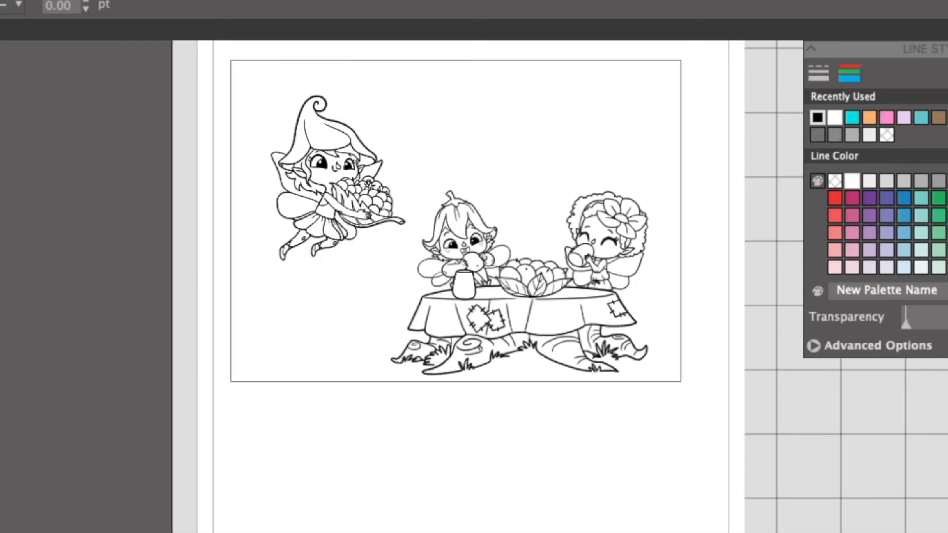
Shrink the lantern post to about 0.8 × 5.2 in, place it at the card's left side, and move the bowl-carrying fairy off the page.
drag(0, 422, 33, 435)
scroll(39, 438, up, 4)
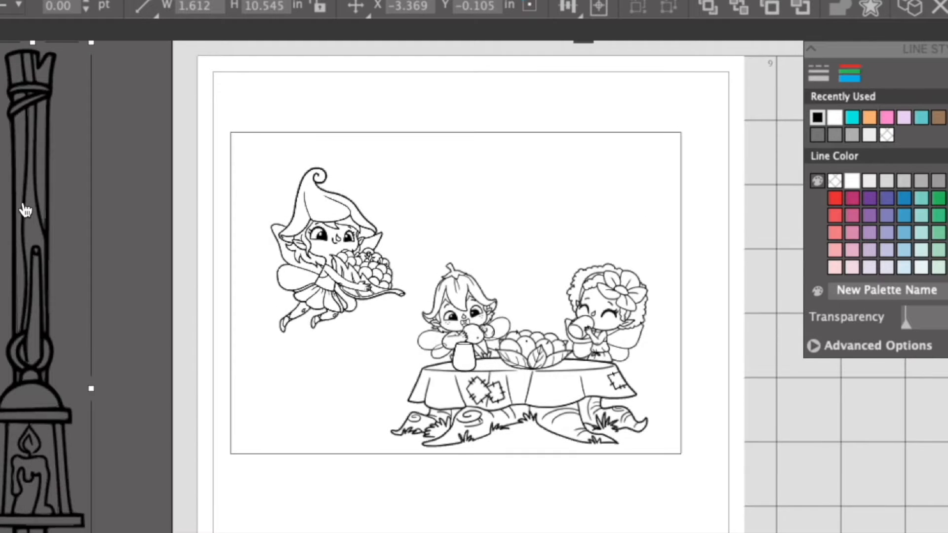
drag(94, 42, 26, 385)
drag(2, 444, 264, 179)
drag(345, 237, 47, 217)
click(291, 170)
click(273, 178)
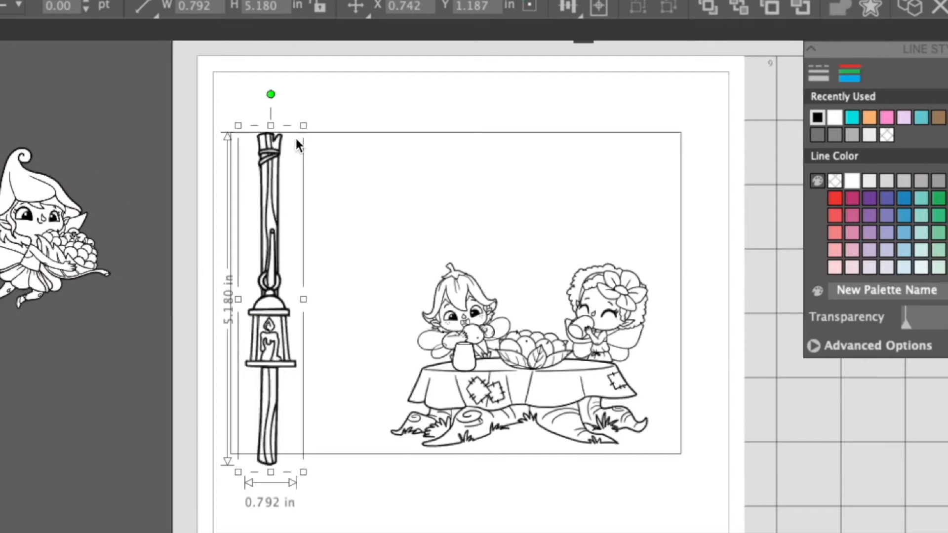
Shrink the lantern post to about 0.47 × 3.06 in and position it near the card's upper left corner.
drag(298, 128, 290, 211)
drag(267, 261, 284, 194)
click(769, 432)
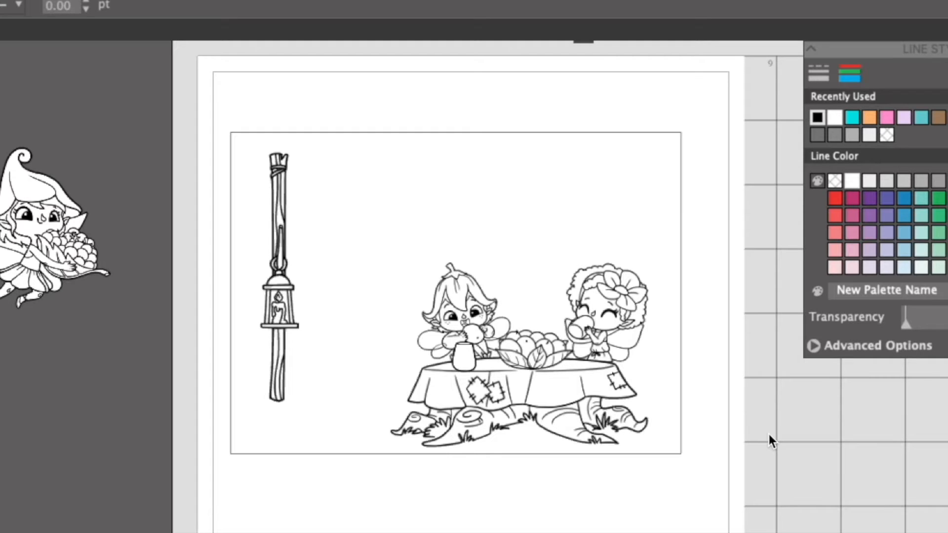
click(284, 301)
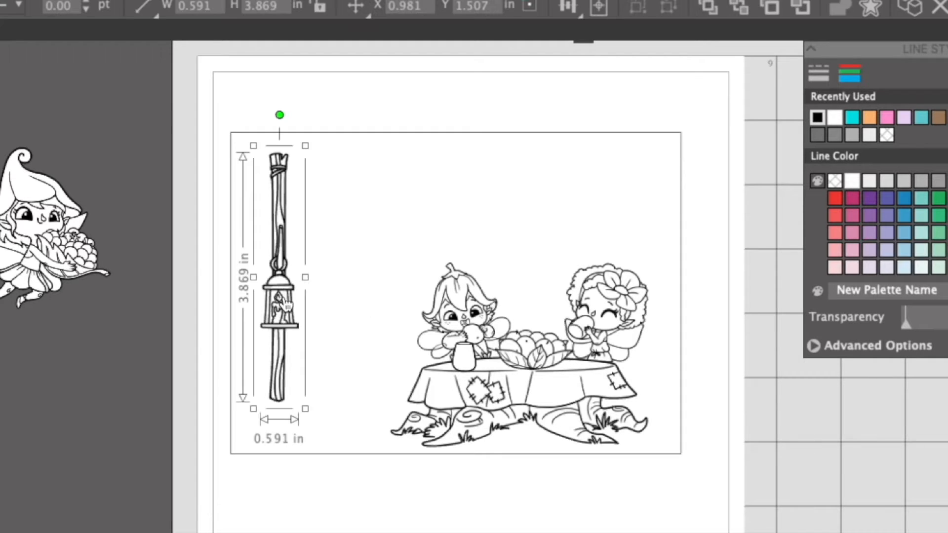
drag(307, 401, 279, 355)
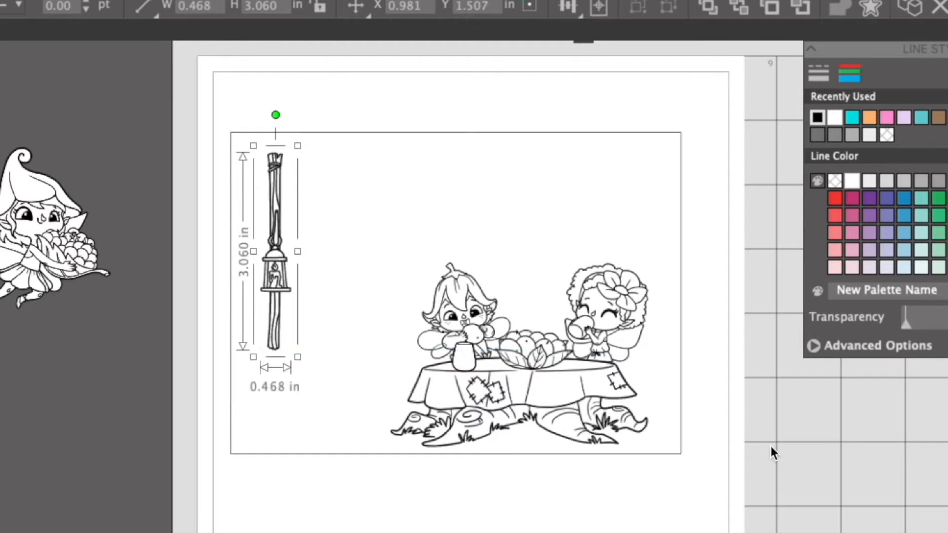
click(767, 446)
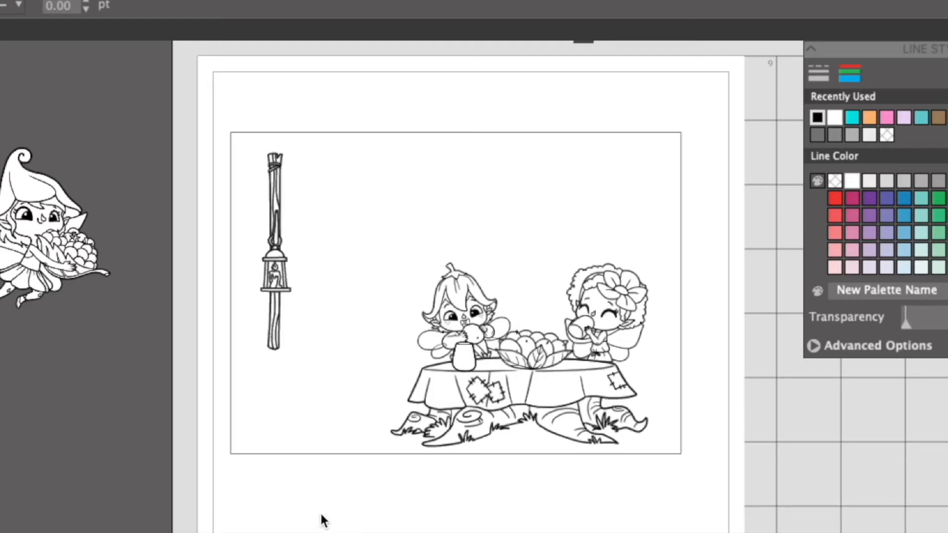
Duplicate the lantern post, move the copy to the card's right side, and send it behind the drinking girl.
click(269, 255)
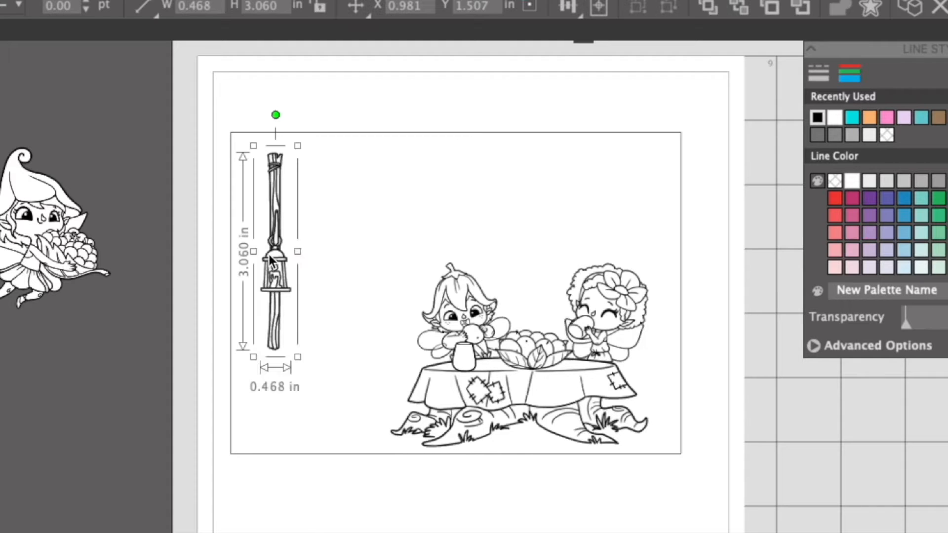
right_click(269, 253)
click(340, 400)
click(793, 456)
drag(302, 276, 630, 267)
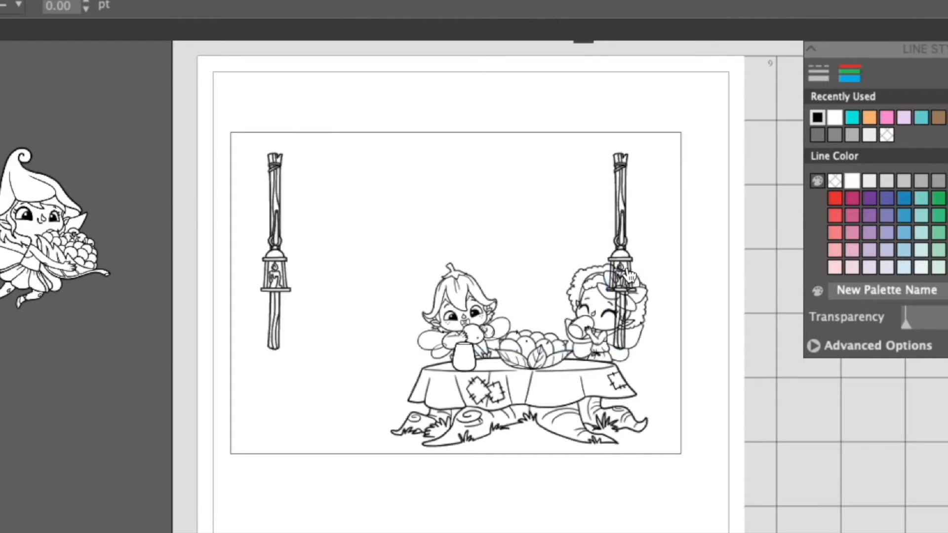
right_click(628, 270)
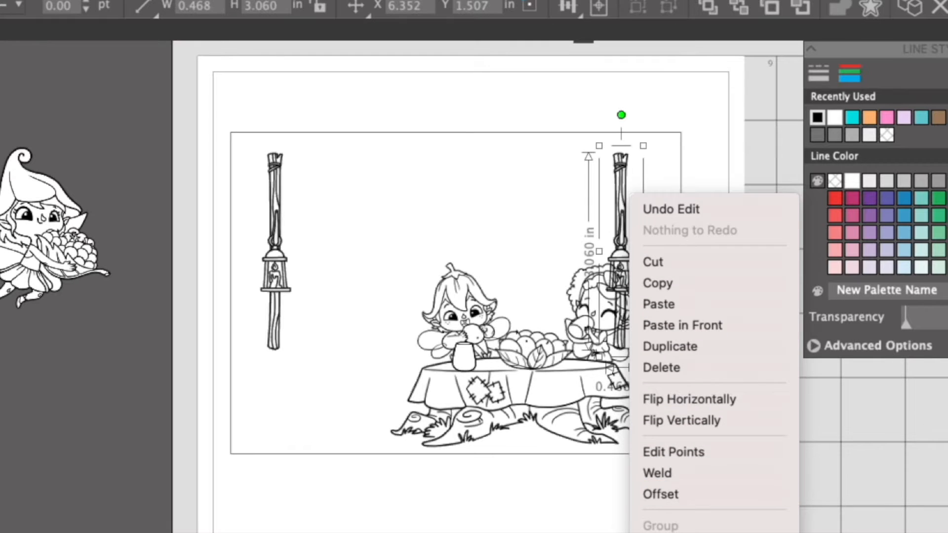
click(832, 499)
click(833, 500)
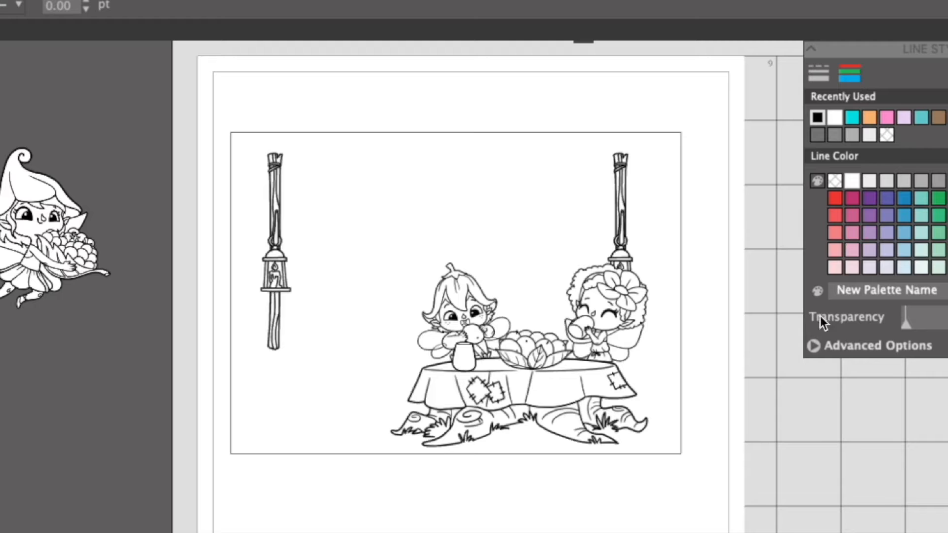
Move the right lantern post aside, group the table with its fairies, bowl and cup, and shift the group slightly left.
drag(621, 183, 246, 151)
drag(339, 218, 619, 392)
right_click(606, 377)
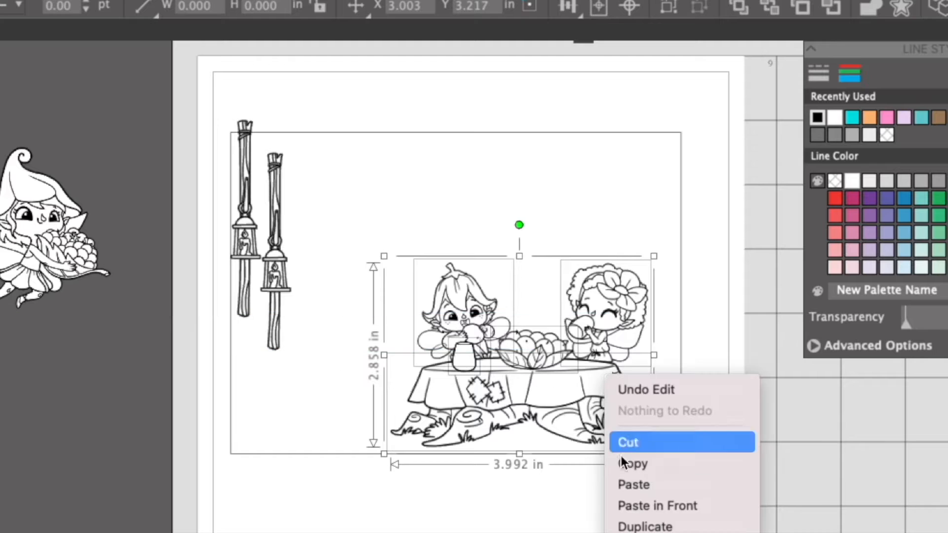
click(650, 522)
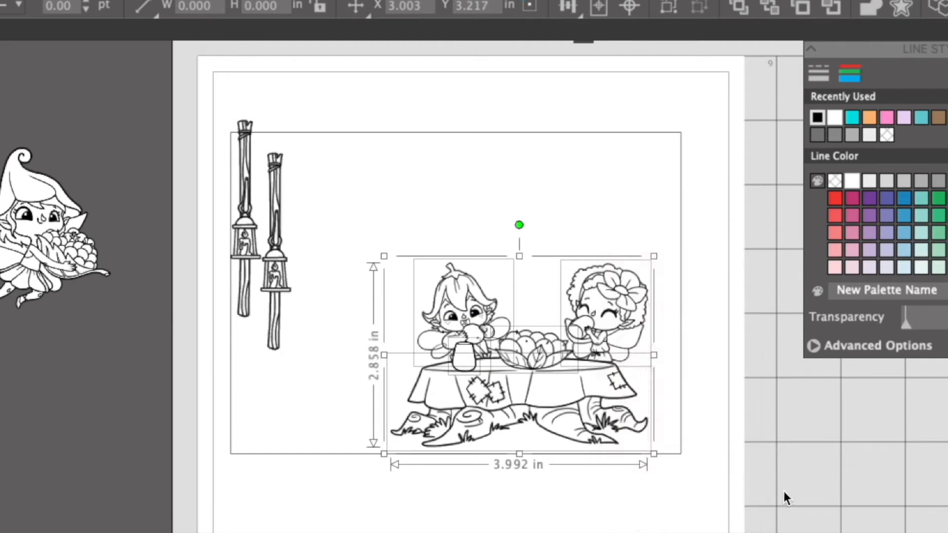
mouse_move(573, 359)
mouse_down()
mouse_move(488, 352)
mouse_move(558, 356)
mouse_up()
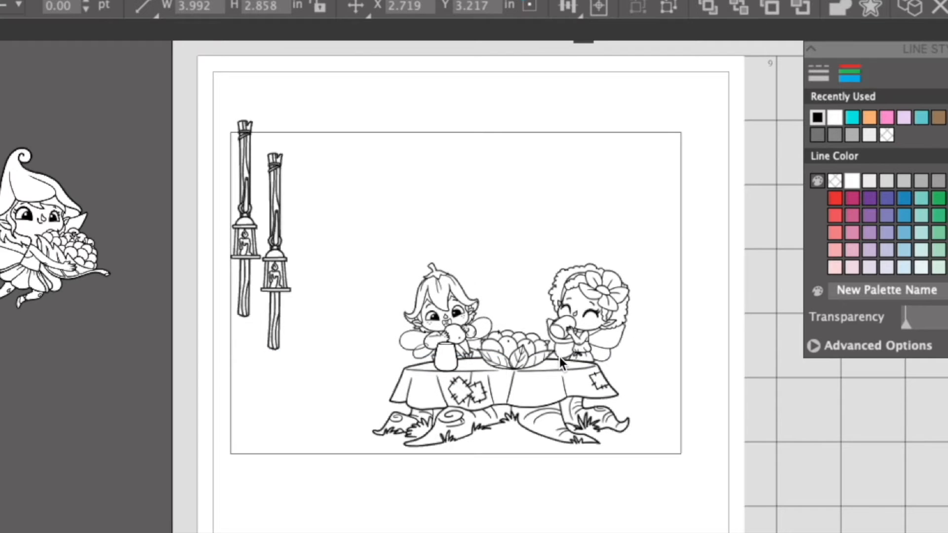
Position one lantern post behind the drinking girl at the card's right side and the other level with it at the left.
drag(285, 232, 638, 214)
drag(247, 219, 286, 240)
key(Escape)
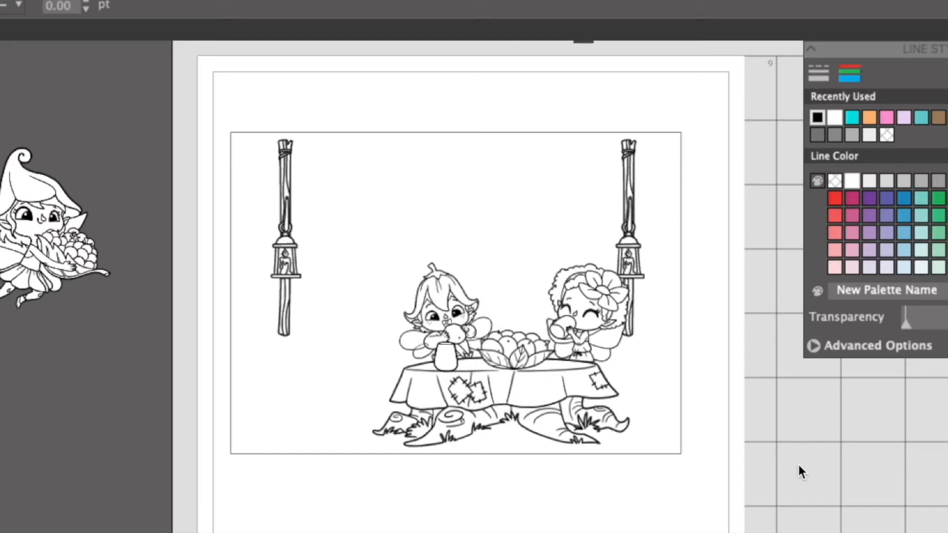
Bring the bowl-carrying fairy back onto the card in front of the left lantern post and nudge that post slightly left.
drag(70, 249, 338, 260)
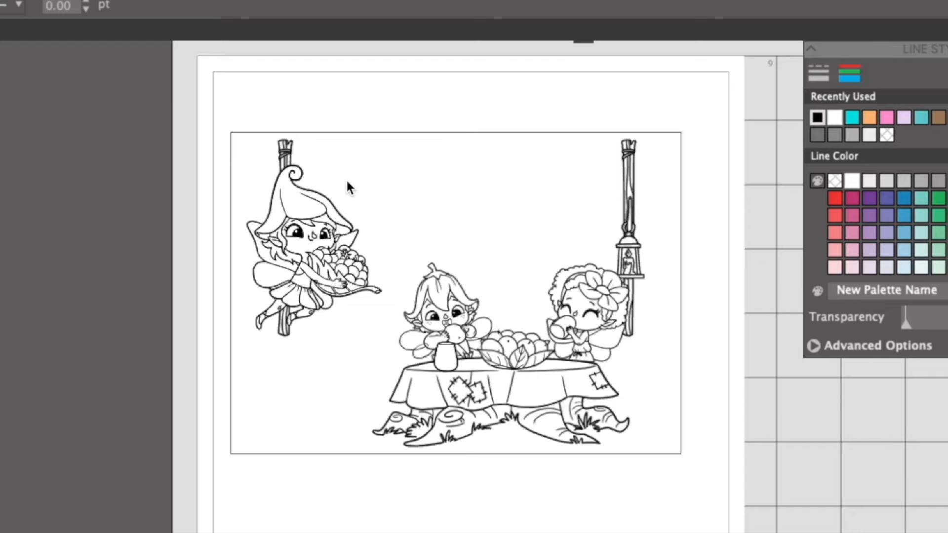
drag(287, 147, 286, 145)
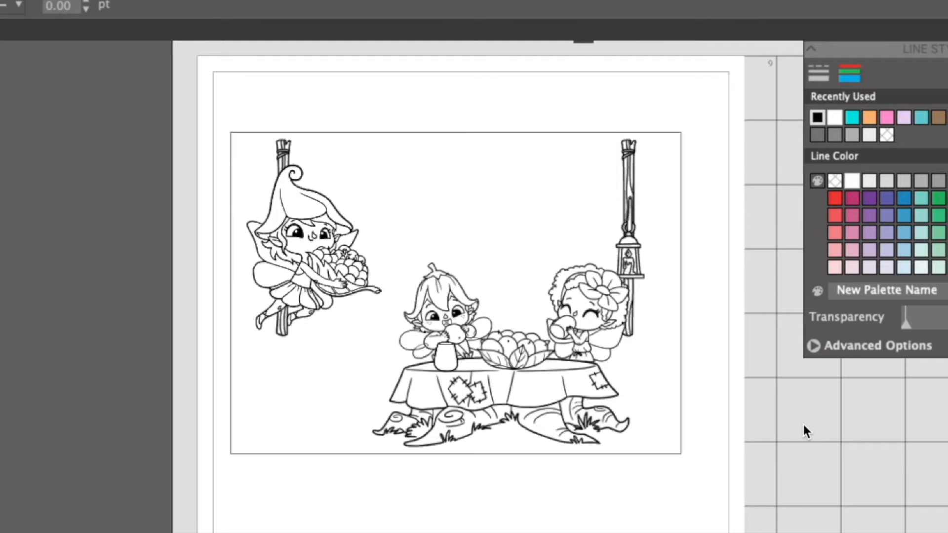
Lower the bowl-carrying fairy beside the table and enlarge her to about 2.6 × 2.8 in.
drag(342, 282, 342, 326)
click(342, 325)
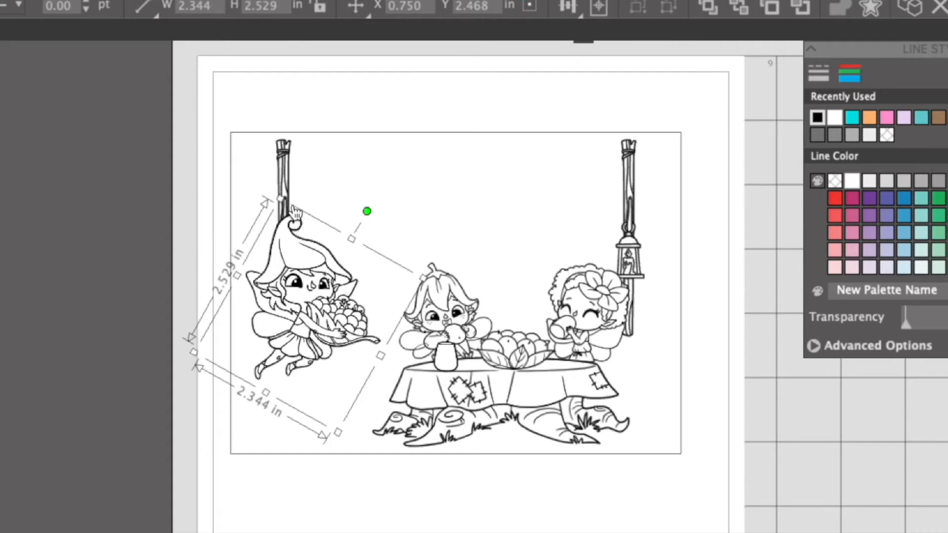
click(423, 279)
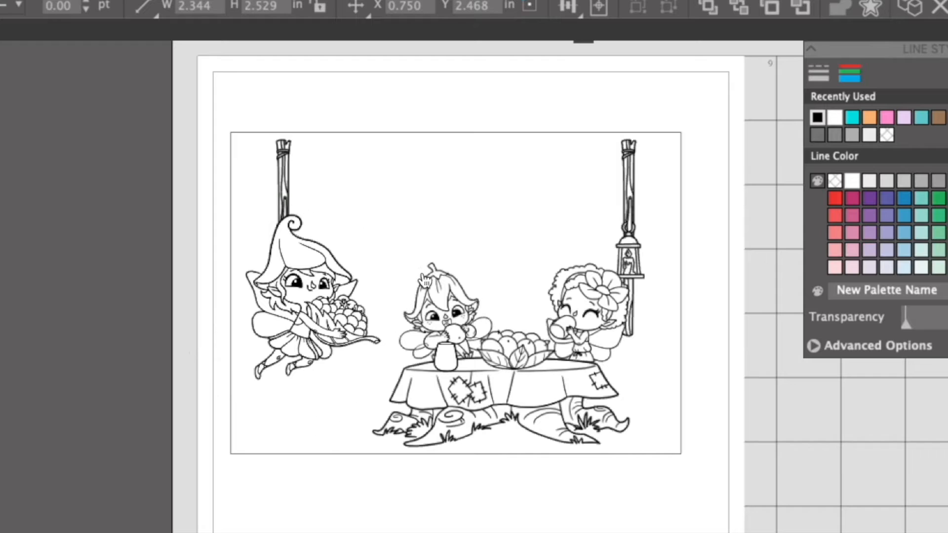
click(327, 283)
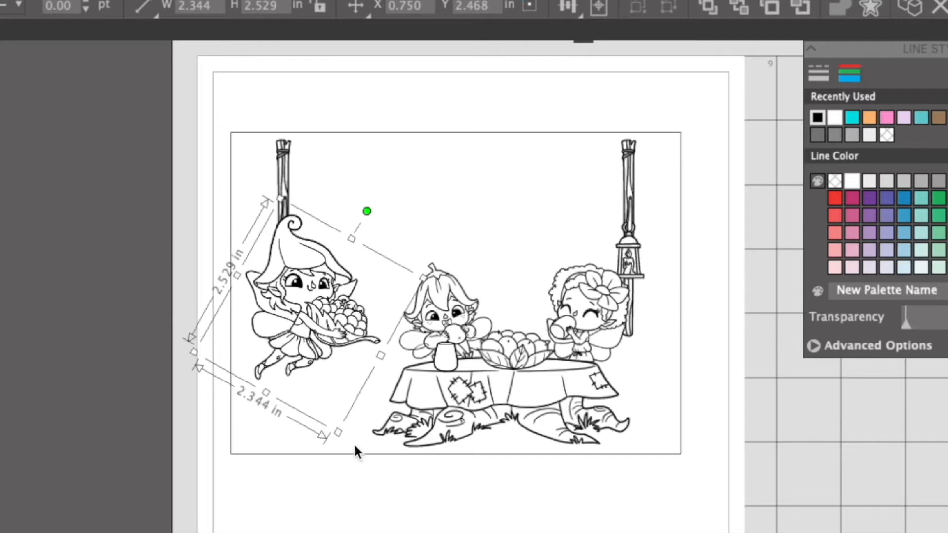
drag(337, 435, 343, 457)
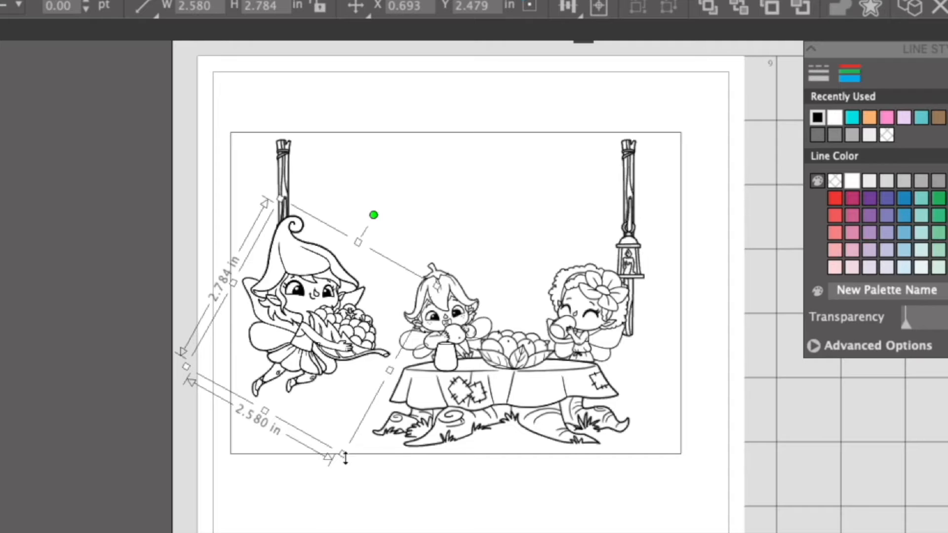
Shrink the bowl-carrying fairy to about 2.31 × 2.49 in and rotate her slightly counterclockwise.
drag(343, 456, 339, 435)
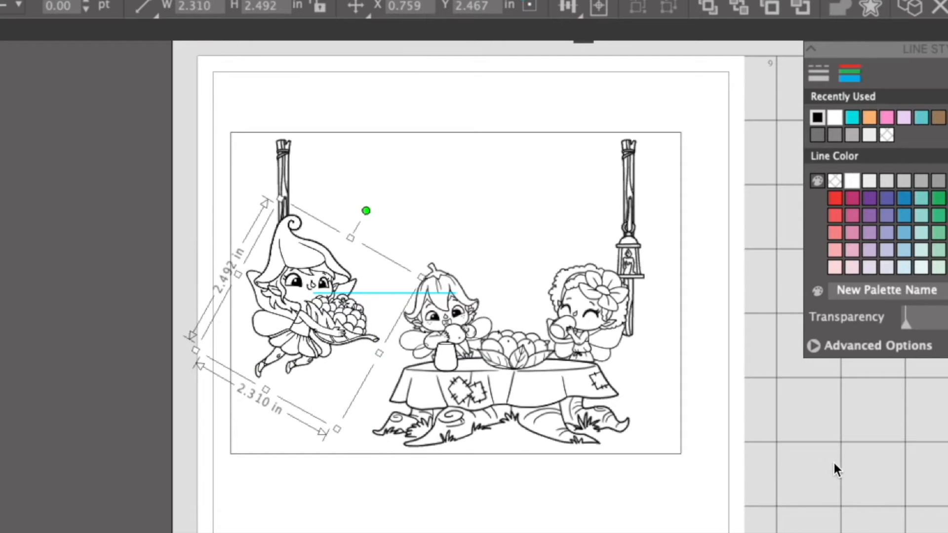
click(825, 460)
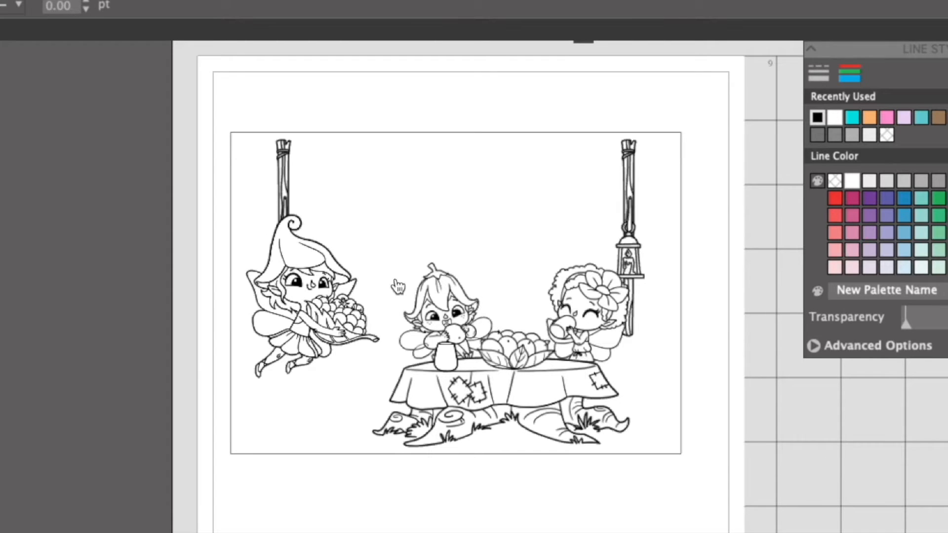
click(339, 281)
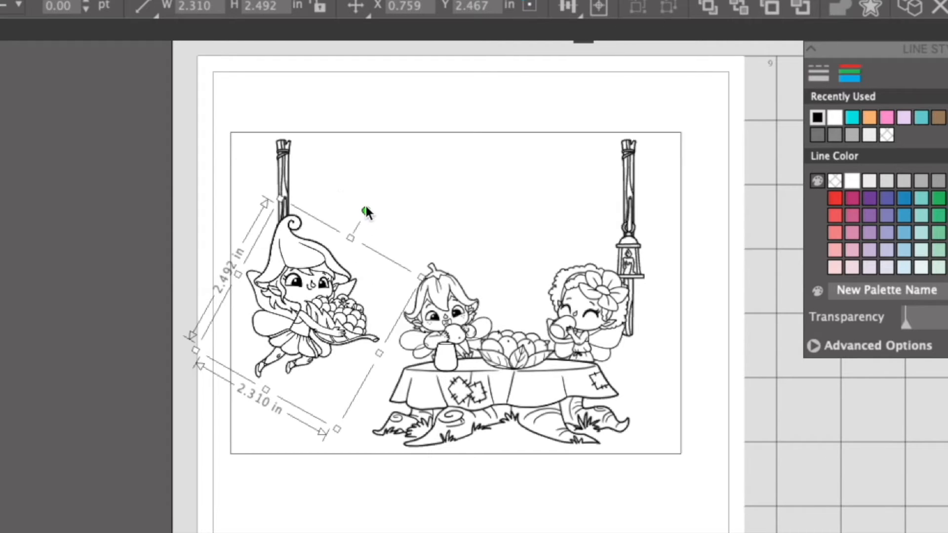
mouse_move(367, 209)
mouse_down()
mouse_move(377, 236)
mouse_move(366, 212)
mouse_move(344, 199)
mouse_move(354, 197)
mouse_up()
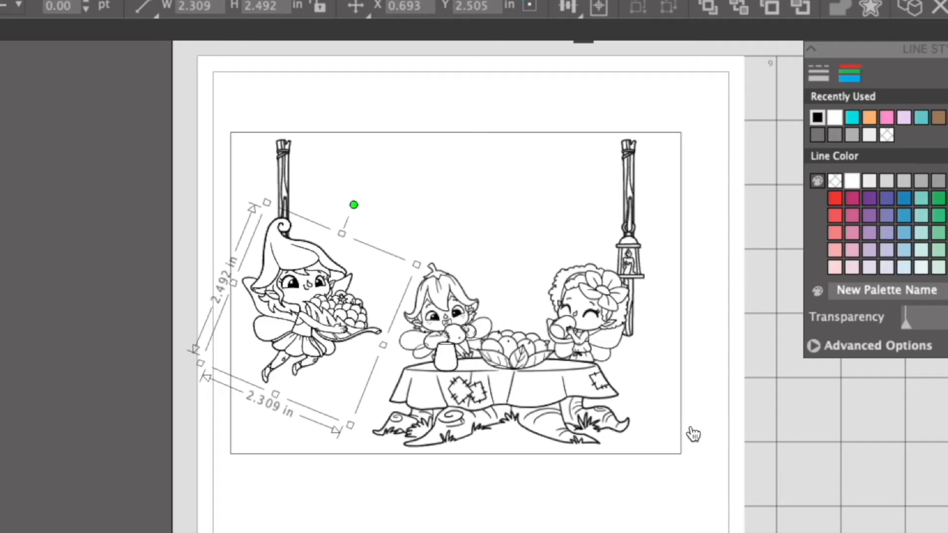
click(748, 420)
Lower the bowl-carrying fairy slightly, then move her off the card past its left edge.
drag(330, 325, 332, 348)
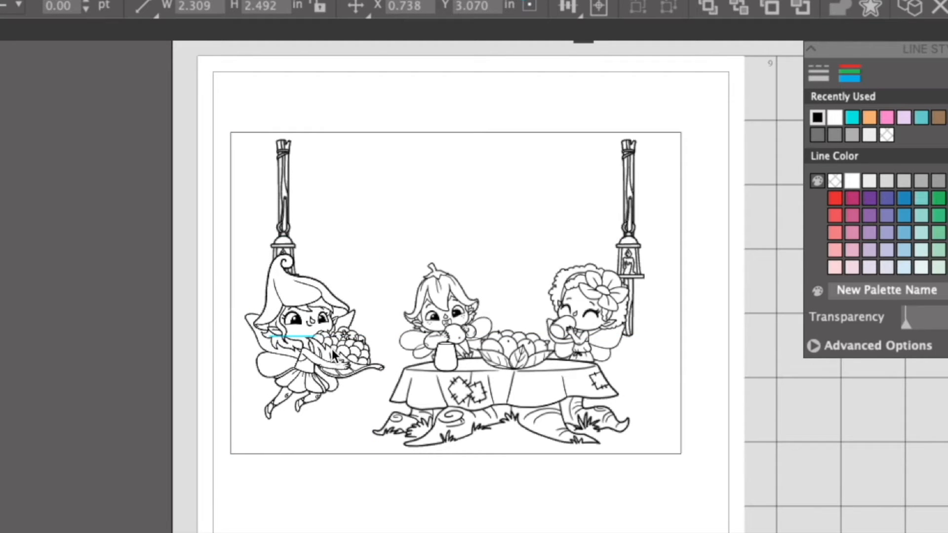
click(750, 442)
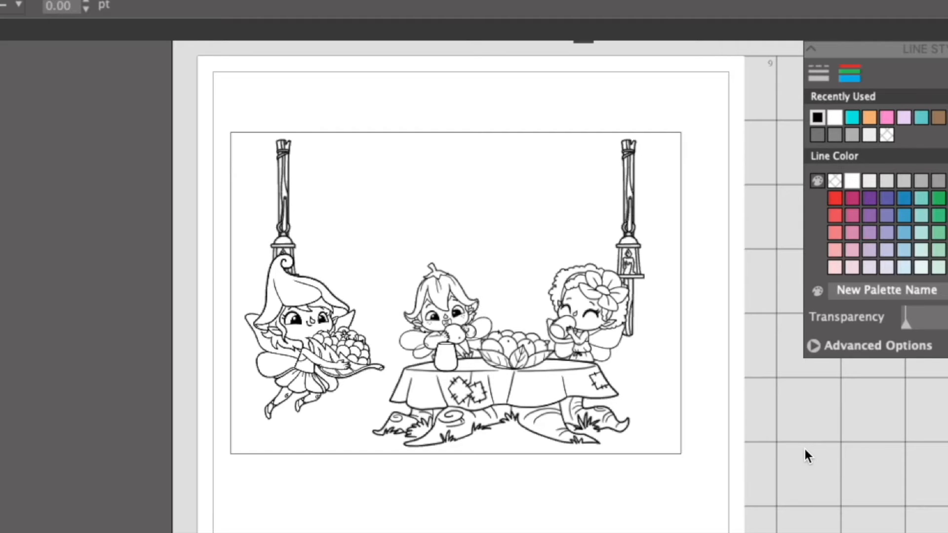
drag(321, 373, 4, 273)
click(1, 325)
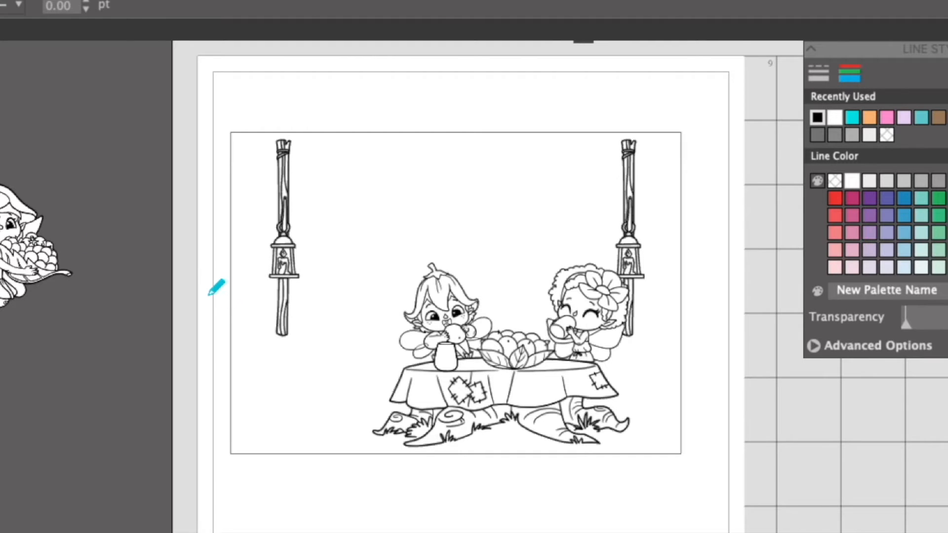
Draw a freehand ground line about 6.8 in wide across the card at the lantern posts' bases and send it behind the stamps.
drag(235, 339, 310, 337)
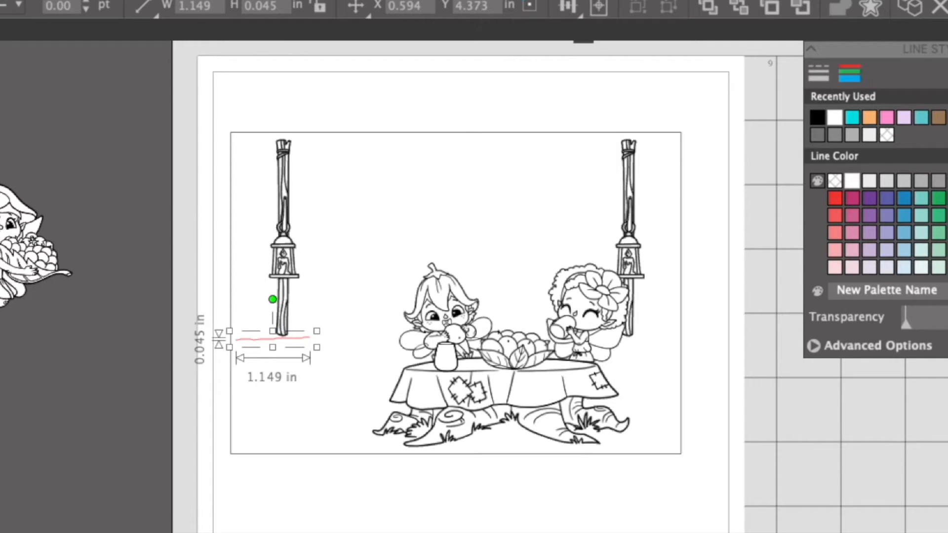
mouse_move(236, 339)
mouse_down()
mouse_move(644, 333)
mouse_move(683, 340)
mouse_move(686, 349)
mouse_up()
click(750, 380)
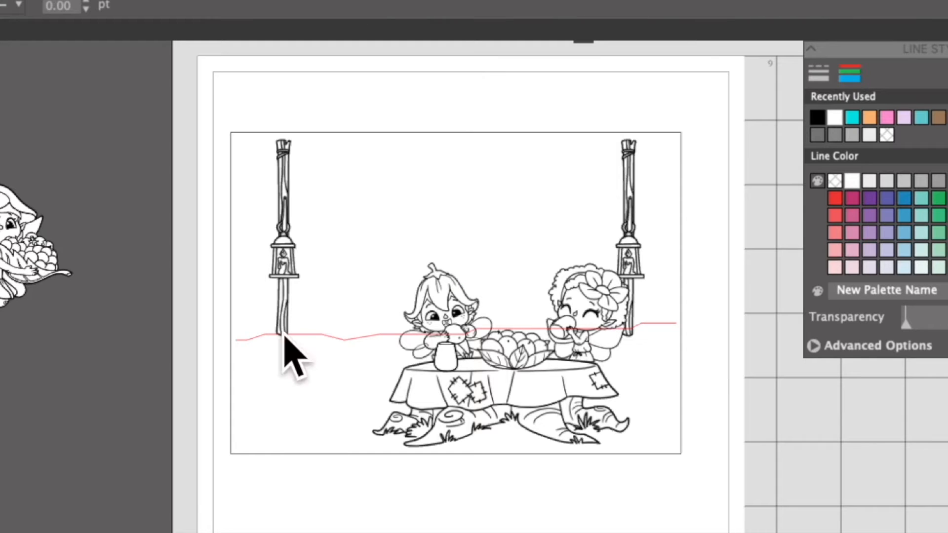
right_click(306, 334)
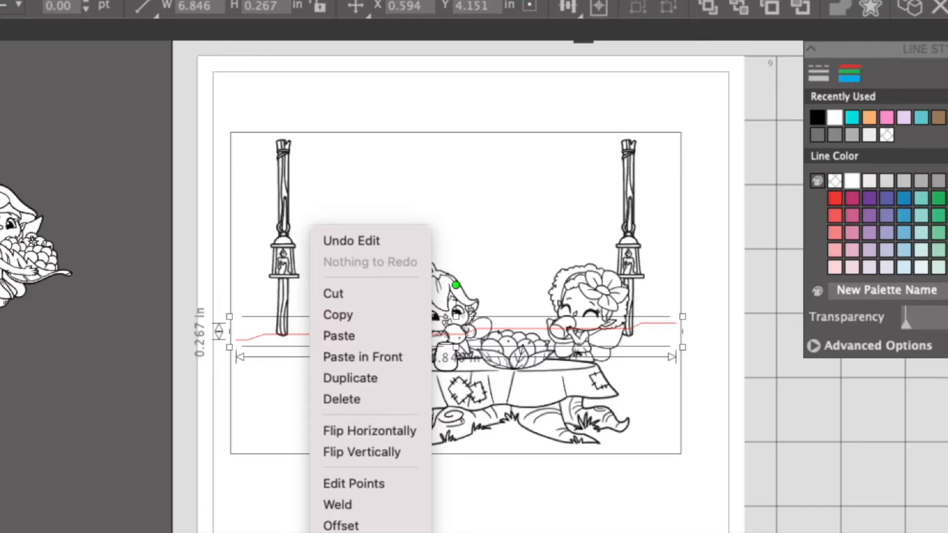
click(353, 532)
key(Escape)
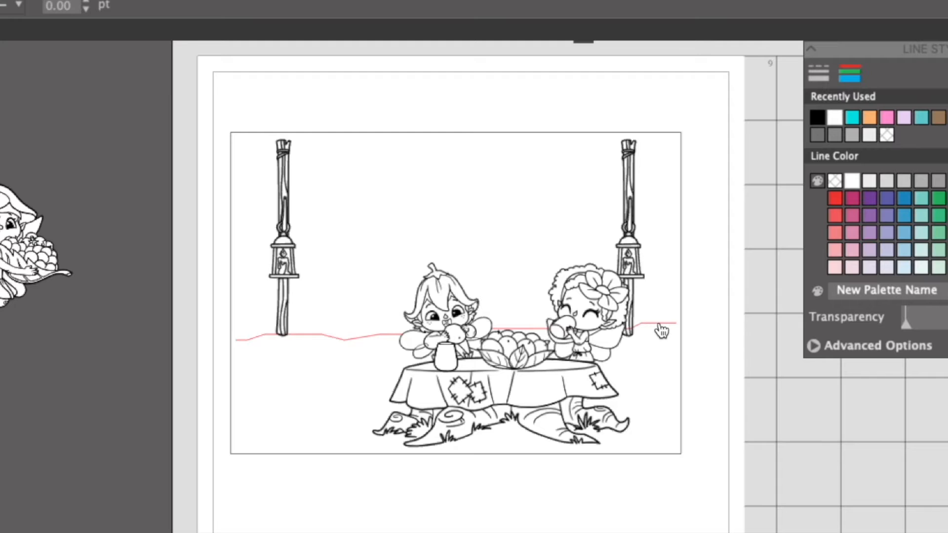
Import Fairy tent.png from the TLC Designs Outdoor stamp folder onto the page.
click(197, 532)
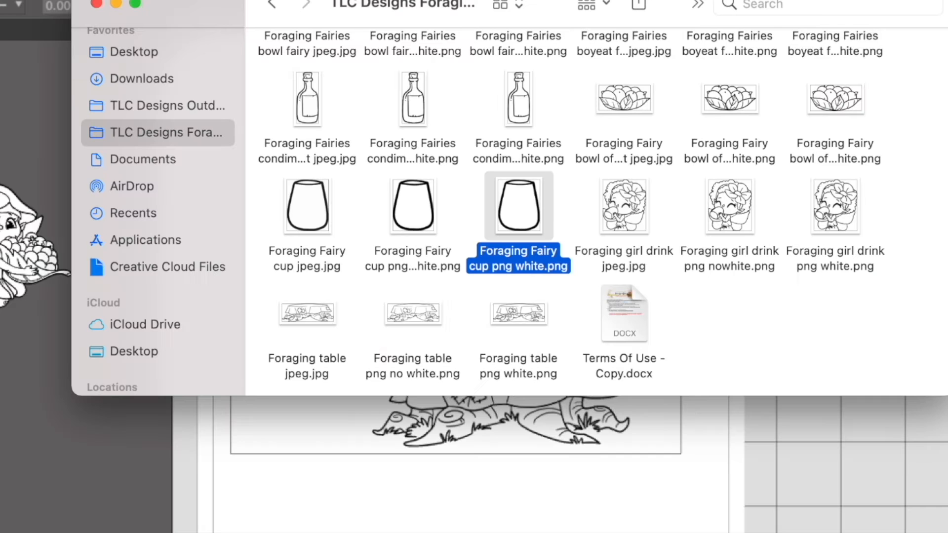
click(170, 106)
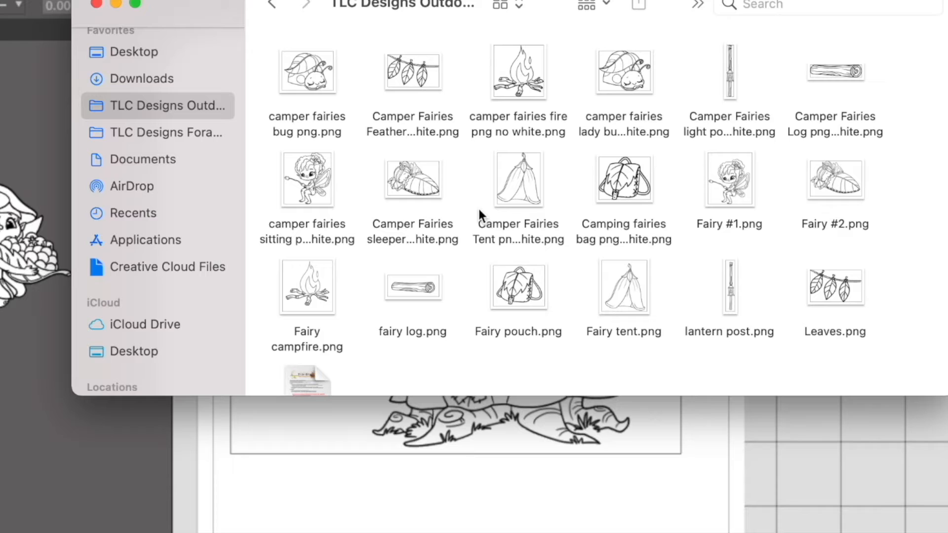
drag(635, 287, 850, 502)
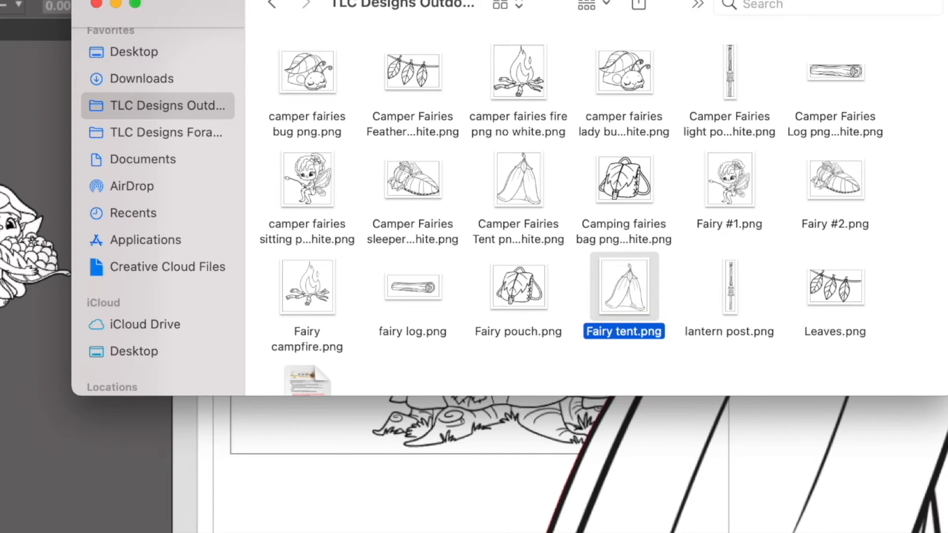
click(714, 498)
drag(759, 489, 526, 434)
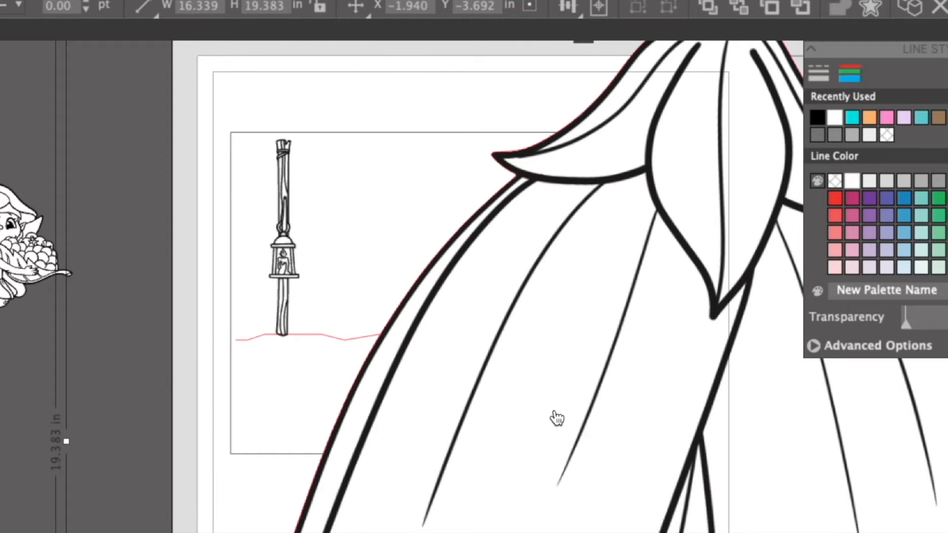
Scale the tent proportionally to a height of 2 in and move it below the card.
click(262, 5)
click(322, 7)
drag(283, 6, 180, 1)
text(2)
key(Return)
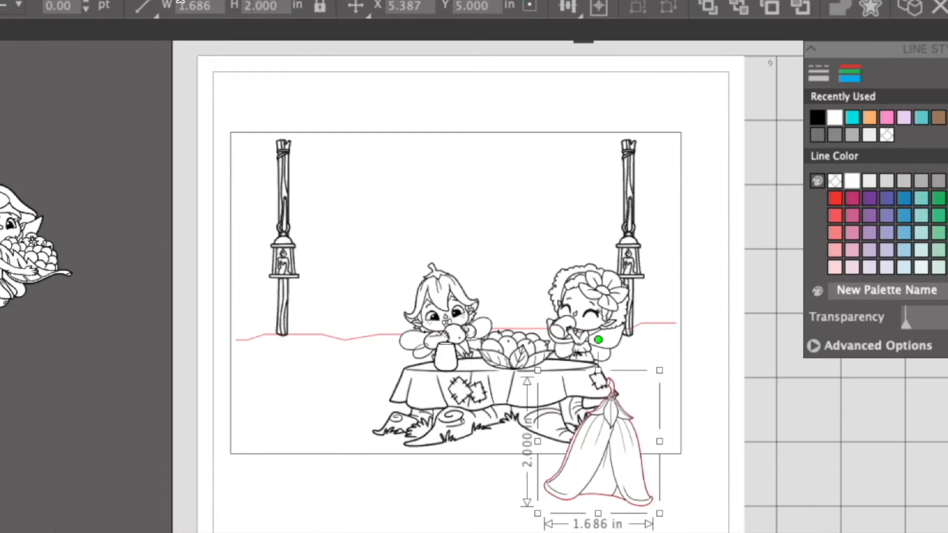
click(841, 475)
mouse_move(597, 444)
mouse_down()
mouse_move(575, 525)
mouse_move(571, 519)
mouse_up()
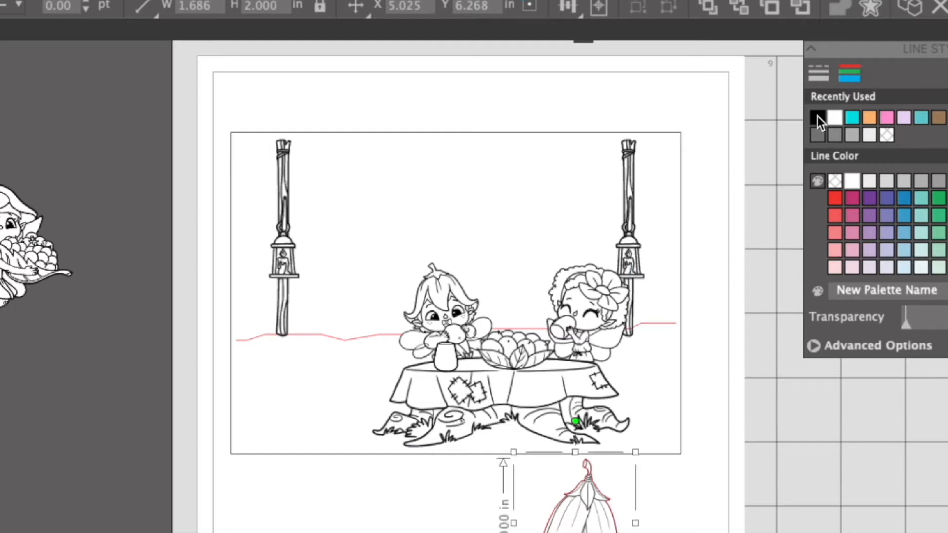
Give the tent a black line colour and shift the table group slightly to the right.
click(816, 124)
click(574, 419)
key(Left)
key(Left)
key(Left)
key(Left)
key(Left)
key(Left)
click(596, 452)
click(594, 524)
key(Up)
drag(589, 355, 599, 358)
click(779, 492)
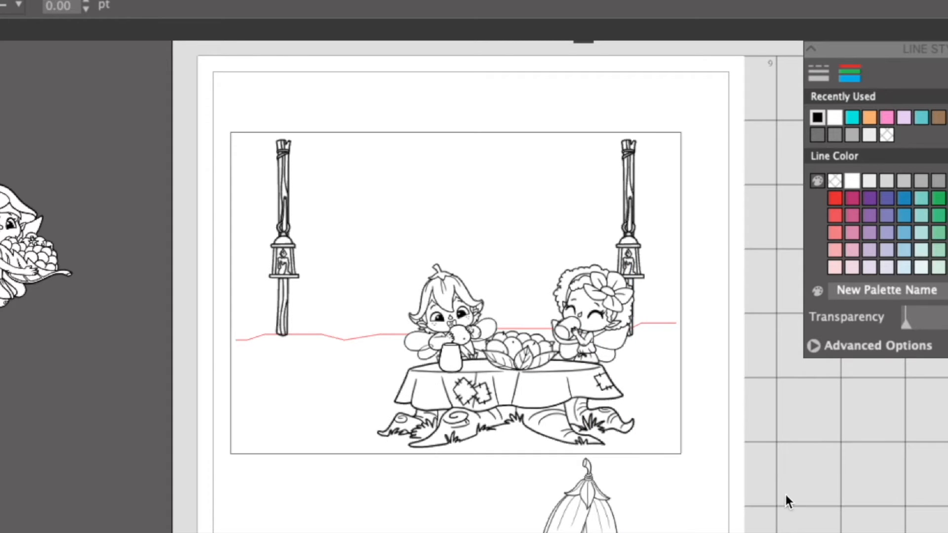
Tilt the tent slightly counterclockwise and place it behind the eating fairy, beside the left lantern post on the ground line.
mouse_move(590, 455)
mouse_down()
mouse_move(507, 475)
mouse_move(495, 495)
mouse_up()
drag(478, 463, 464, 463)
click(543, 531)
mouse_move(494, 528)
mouse_down()
mouse_move(484, 221)
mouse_move(428, 236)
mouse_move(419, 259)
mouse_move(422, 283)
mouse_move(540, 253)
mouse_move(404, 250)
mouse_move(402, 293)
mouse_up()
right_click(402, 293)
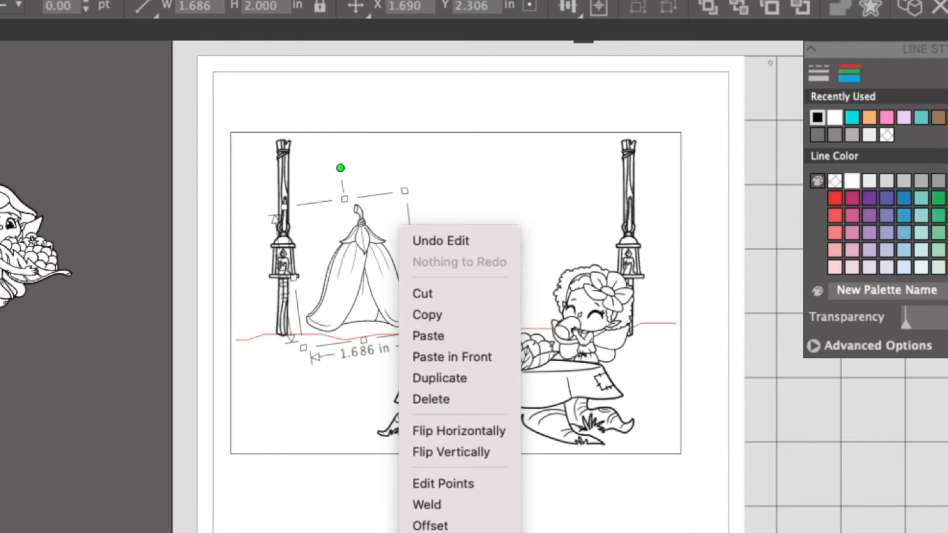
key(Escape)
click(821, 495)
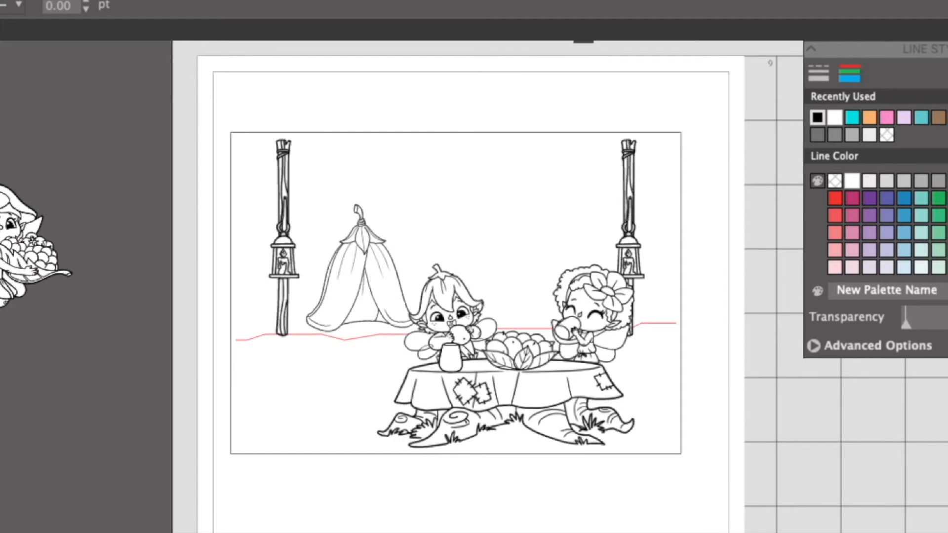
Import the Camper Fairies Log stamp onto the page and set its line colour to black.
key(super+Tab)
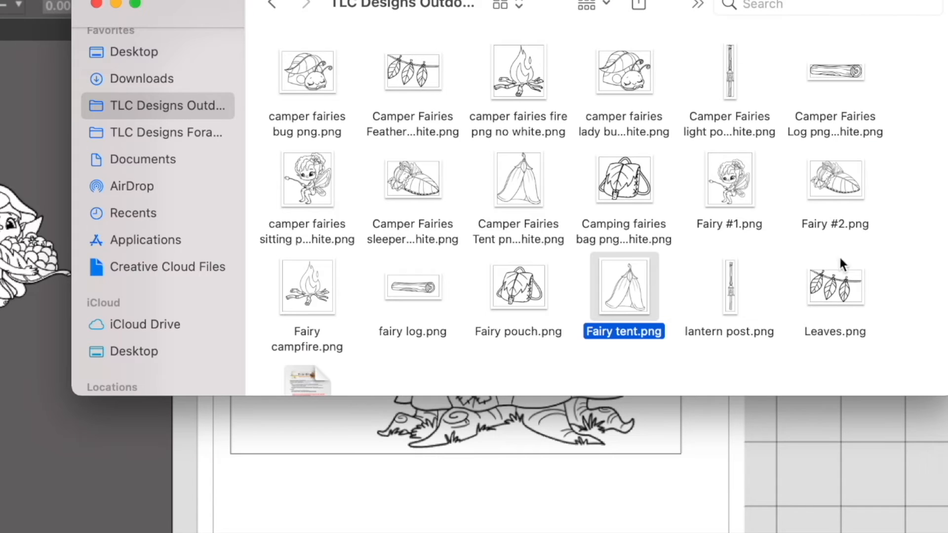
click(831, 69)
drag(842, 67, 853, 457)
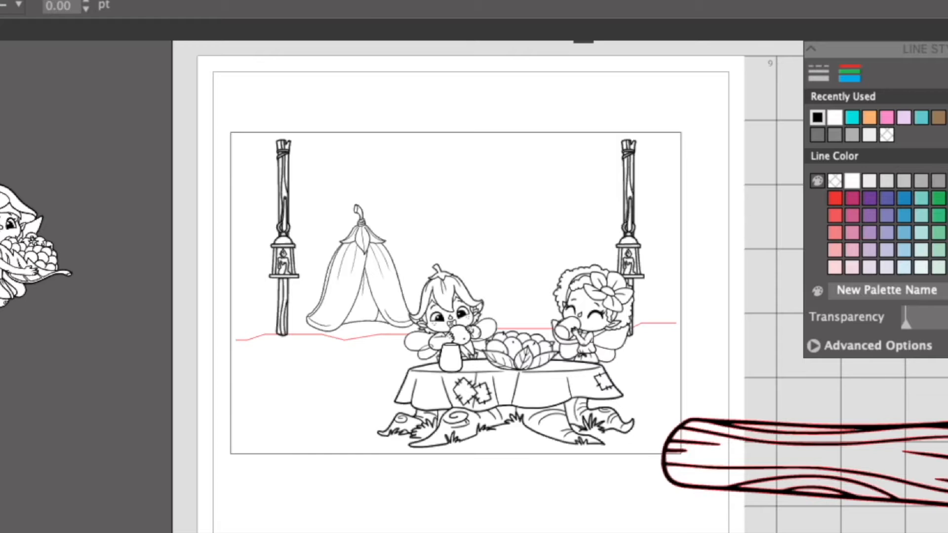
click(818, 117)
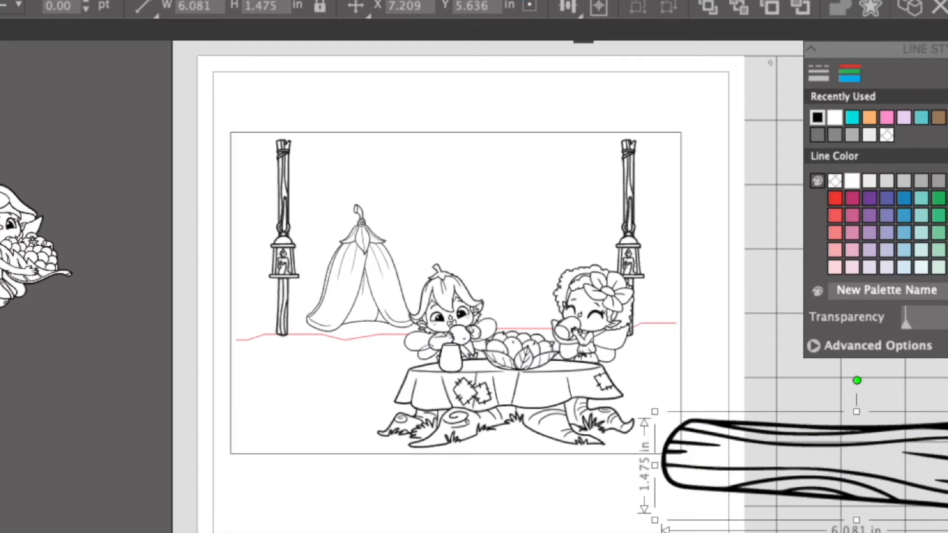
Shrink the log to about 2.0 × 0.5 in, move it below the card and add a mirrored copy beside it.
drag(947, 434, 398, 529)
click(845, 460)
click(455, 528)
click(395, 525)
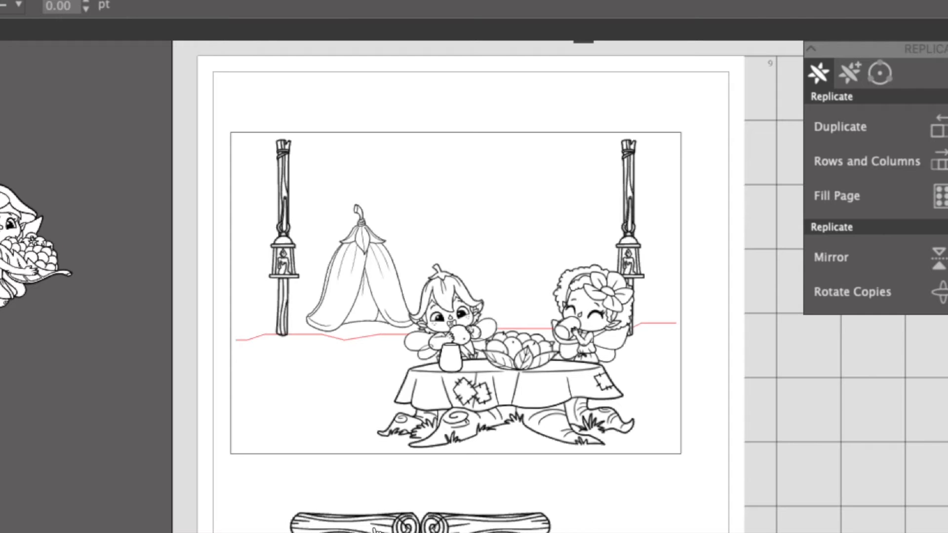
Try one log tilted slightly clockwise at the card's lower left beside the table, then delete both logs.
drag(349, 527, 338, 433)
click(327, 425)
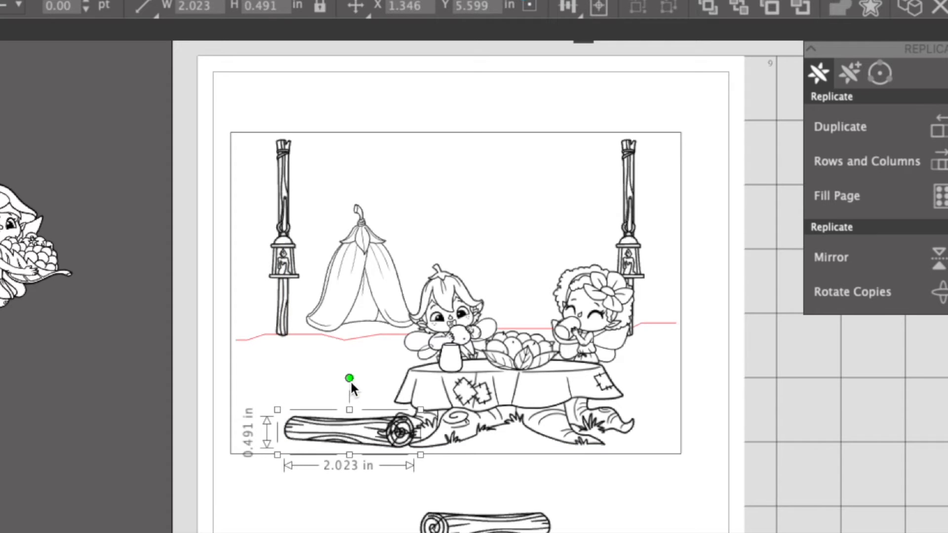
mouse_move(350, 380)
mouse_down()
mouse_move(413, 388)
mouse_move(481, 435)
mouse_move(354, 395)
mouse_up()
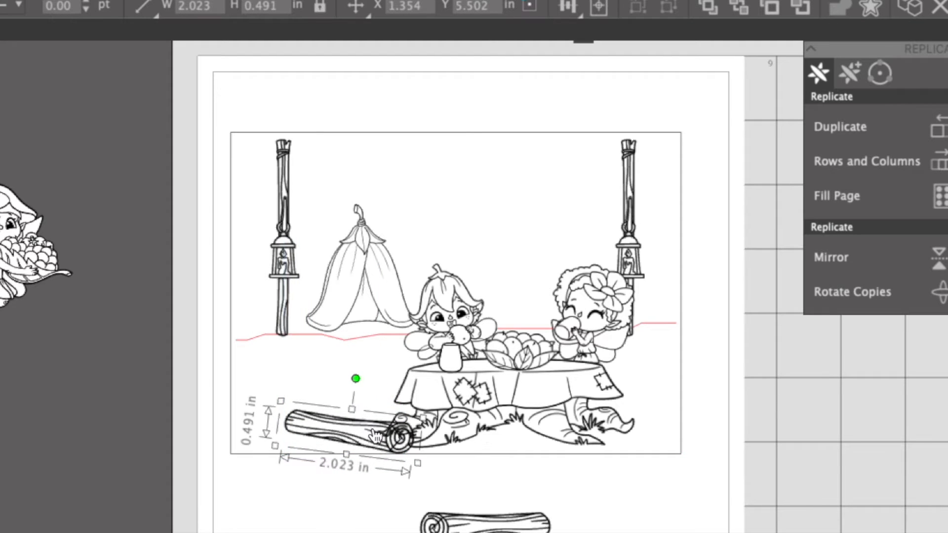
key(Delete)
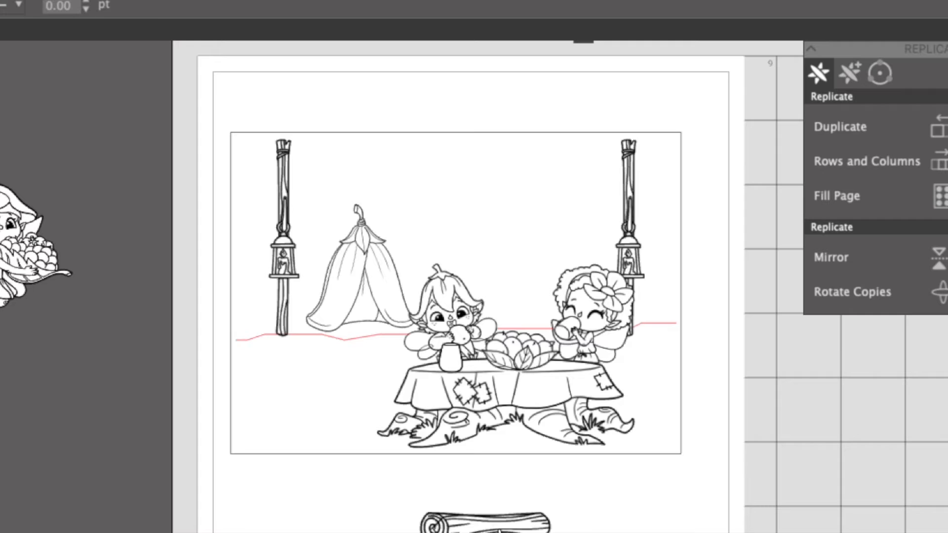
click(497, 525)
key(Delete)
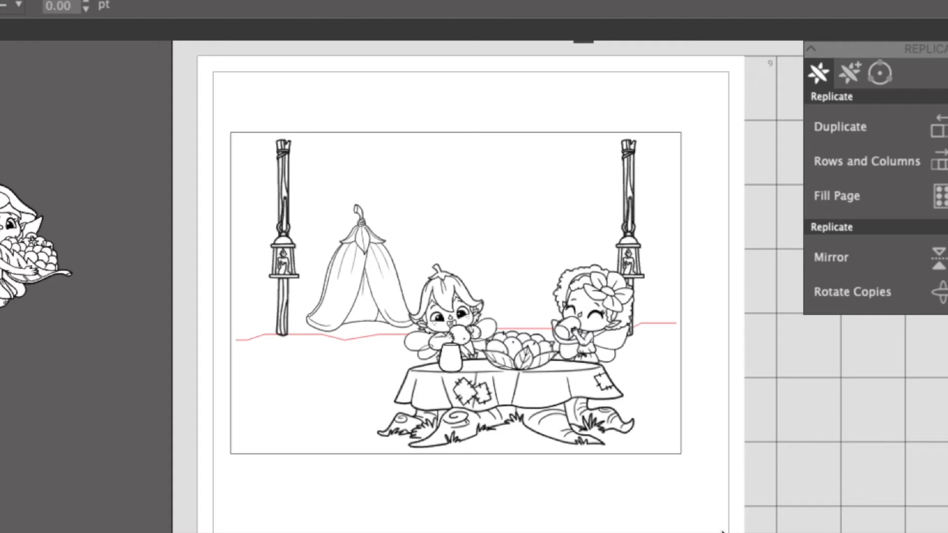
Duplicate the tent and place the copy behind the drinking girl near the right lantern post.
click(366, 274)
click(946, 127)
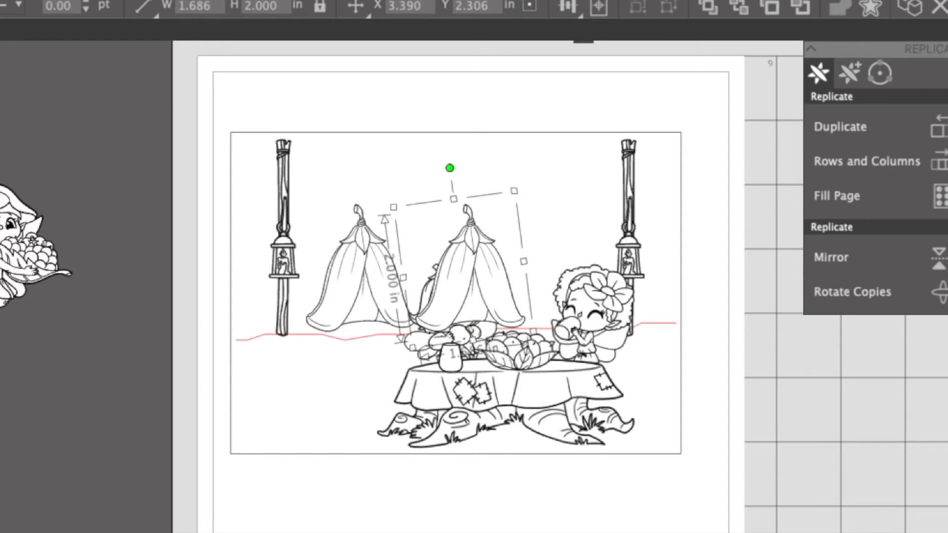
click(527, 250)
drag(488, 260, 553, 247)
right_click(552, 247)
scroll(585, 507, down, 1)
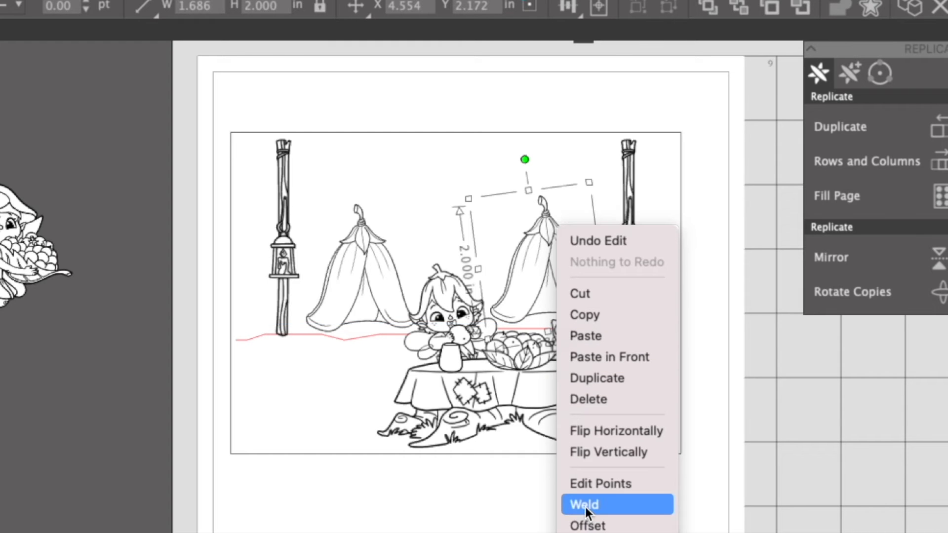
click(828, 458)
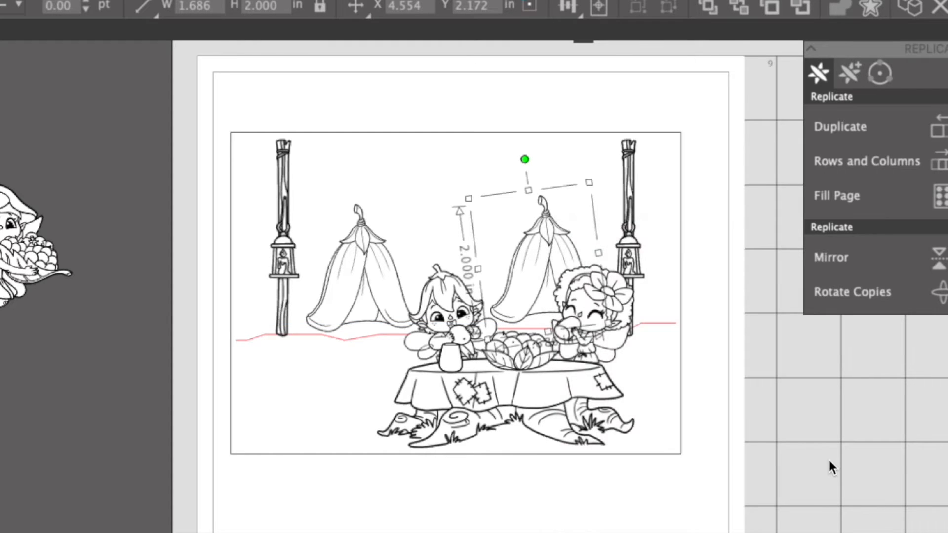
click(829, 458)
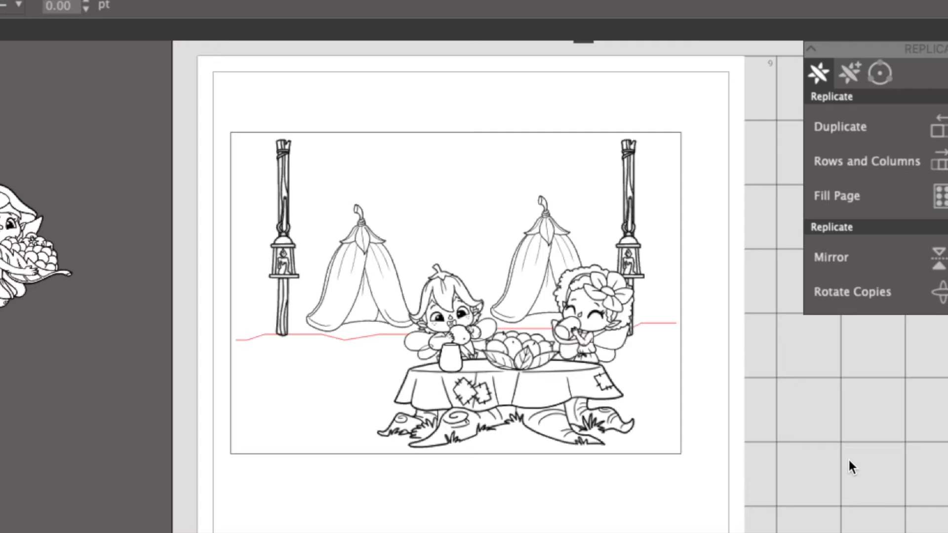
Move the second tent behind the hatted fairy at the table, then duplicate it and place the copy over the drinking girl.
drag(547, 253, 481, 263)
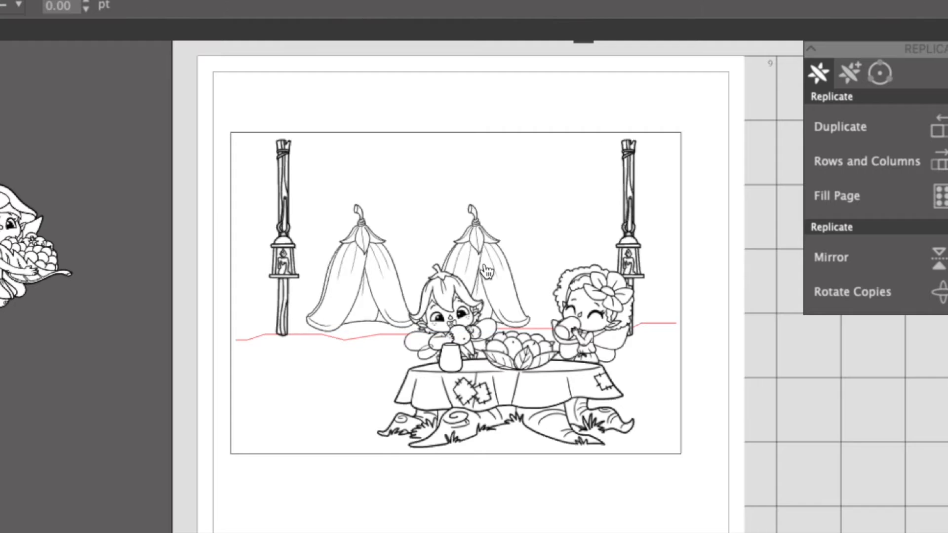
right_click(485, 265)
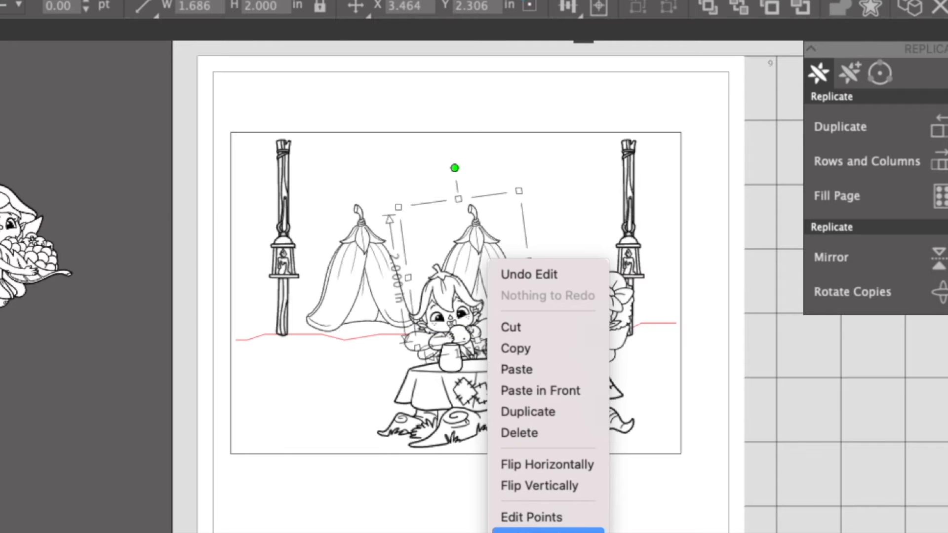
click(552, 411)
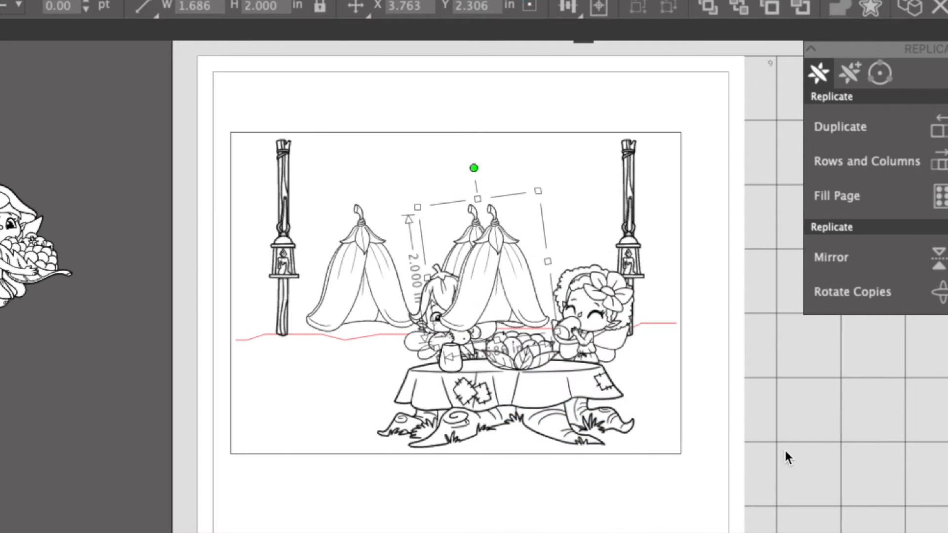
drag(509, 258, 598, 254)
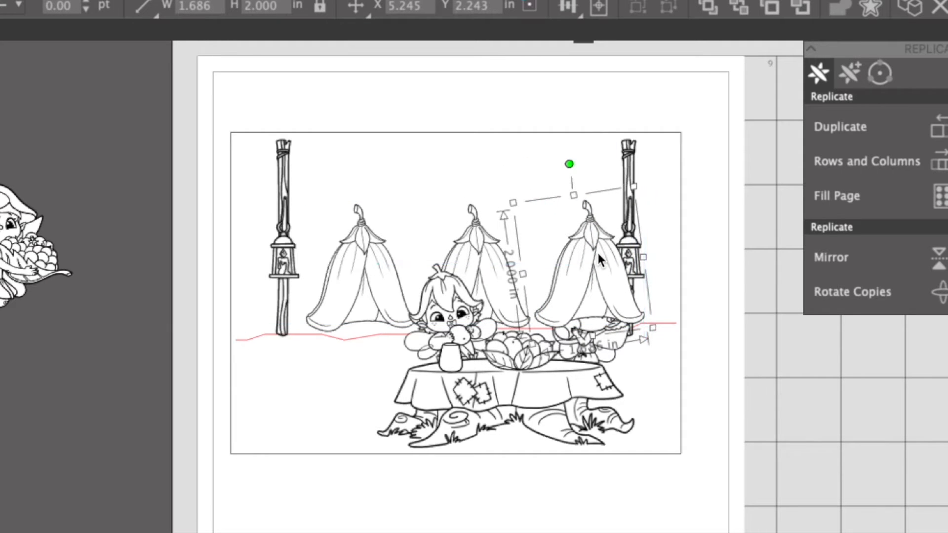
Send the new tent behind the drinking girl and shift the right lantern post closer to the card's right edge.
right_click(597, 252)
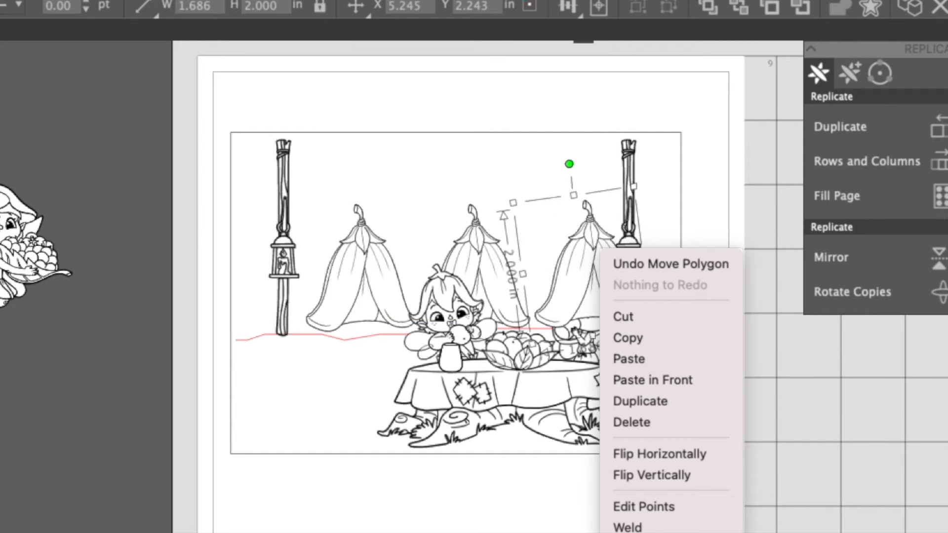
key(Escape)
key(Escape)
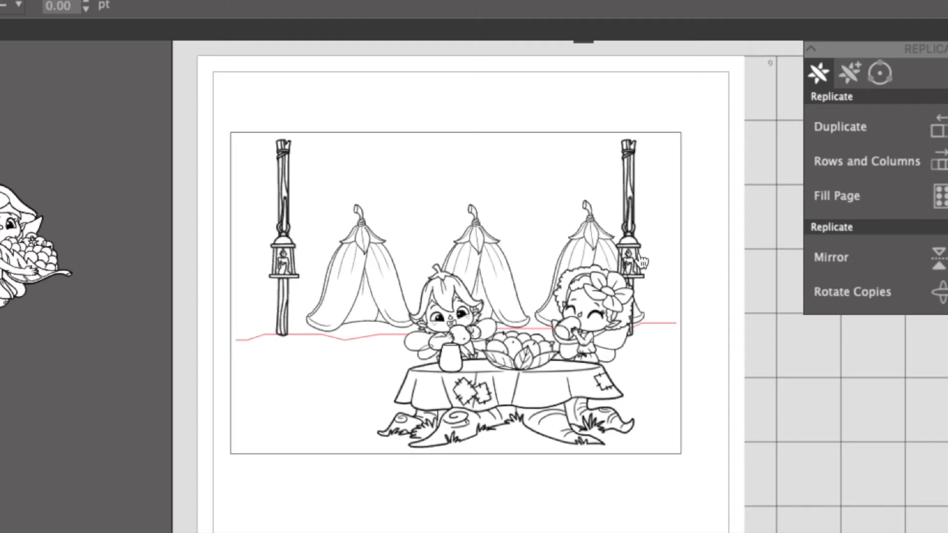
drag(642, 254, 666, 254)
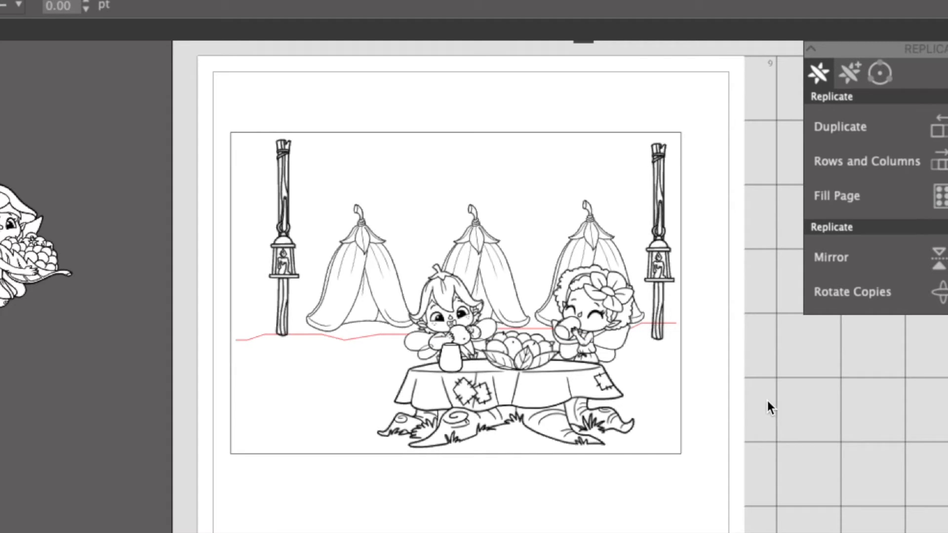
Try the berry-carrying fairy at the card's left side, then move her and the picnic table group off the card.
drag(14, 245, 321, 285)
click(761, 421)
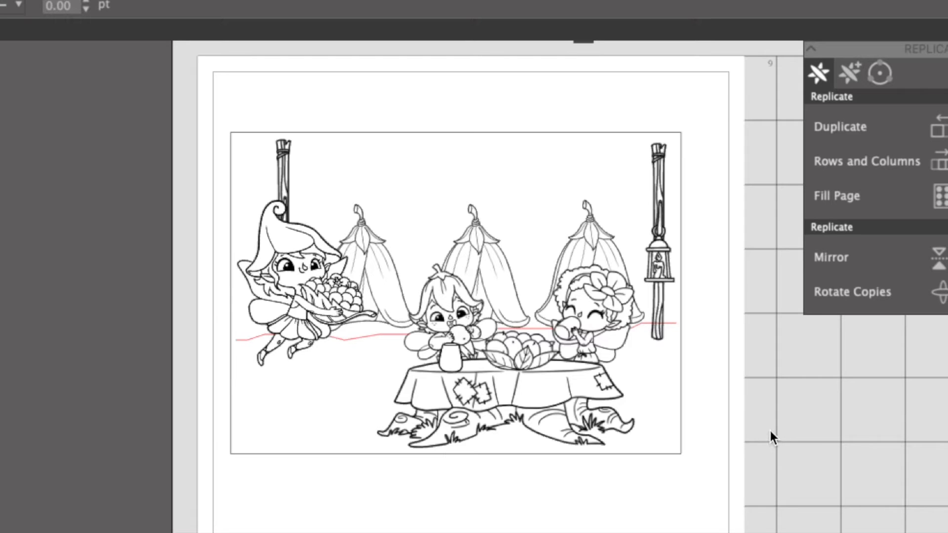
drag(292, 307, 57, 275)
drag(546, 384, 945, 435)
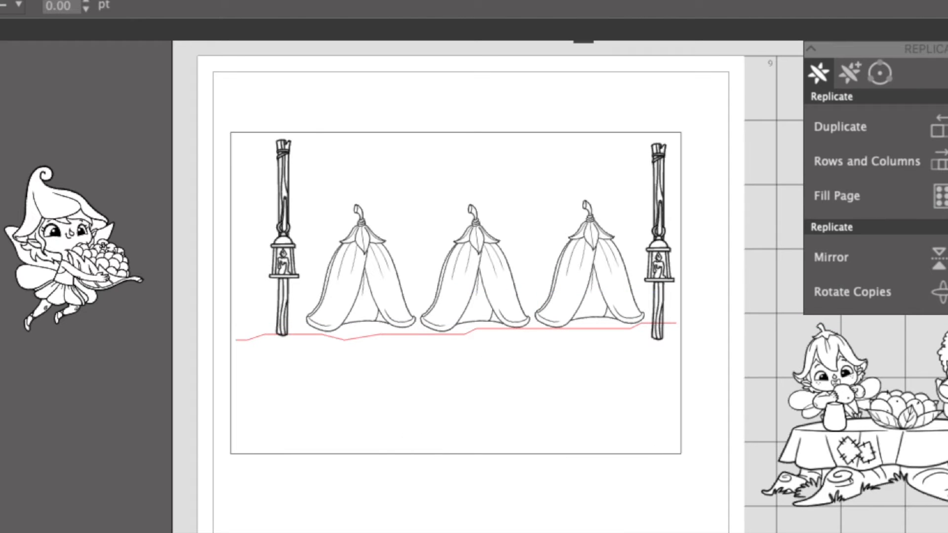
Draw a ground rectangle about 6.95 × 1.94 in across the lower part of the card, deleting the stray second rectangle.
mouse_move(233, 341)
mouse_down()
mouse_move(235, 364)
mouse_move(374, 456)
mouse_move(681, 453)
mouse_up()
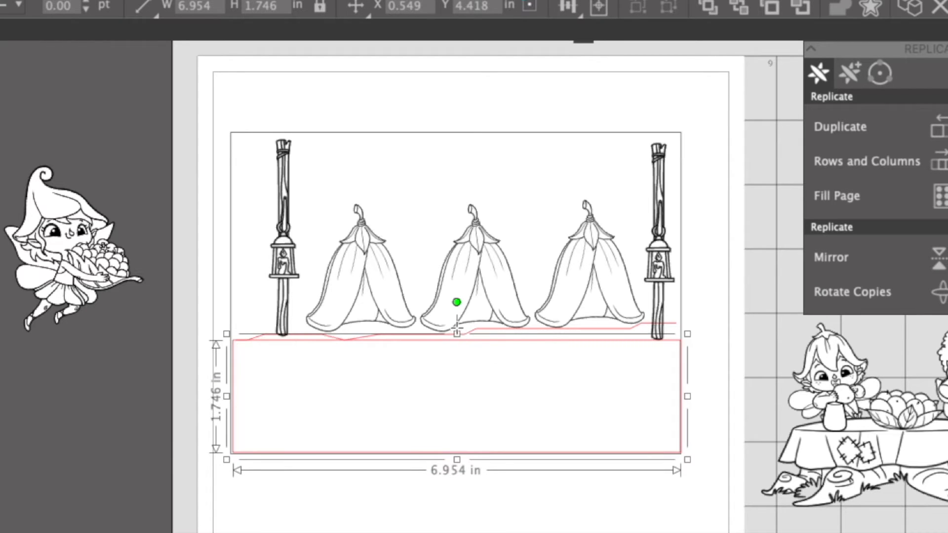
mouse_move(653, 530)
mouse_down()
mouse_move(449, 324)
mouse_move(474, 345)
mouse_up()
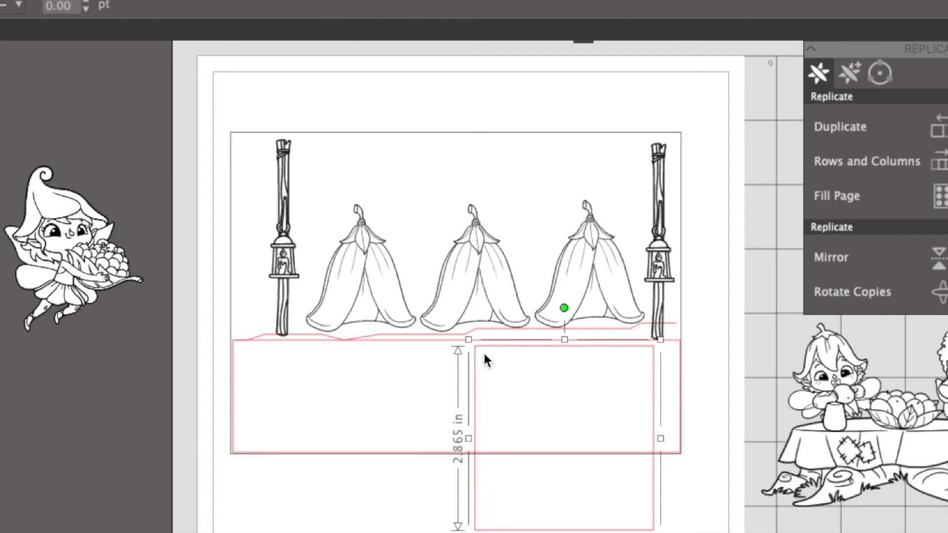
key(Delete)
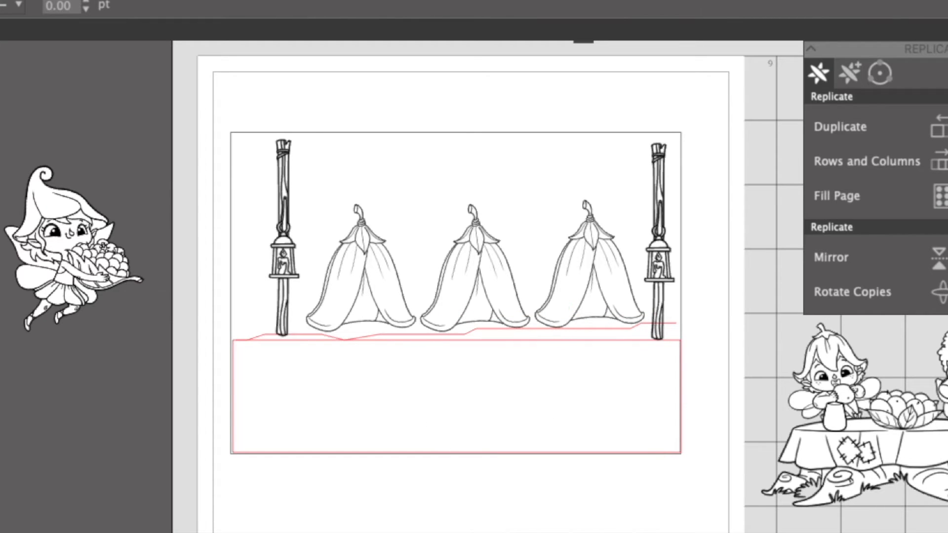
click(480, 346)
drag(457, 334, 455, 318)
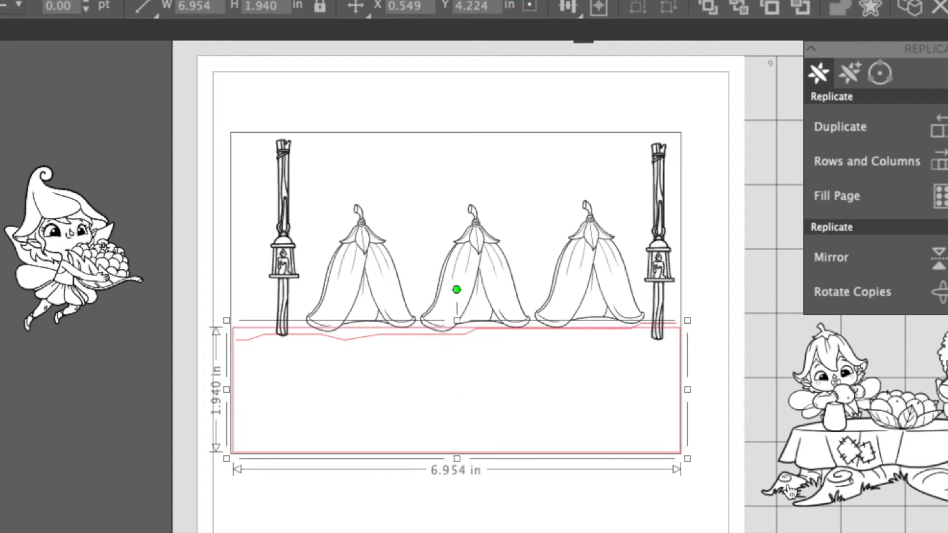
Fill the ground rectangle with medium green.
click(927, 528)
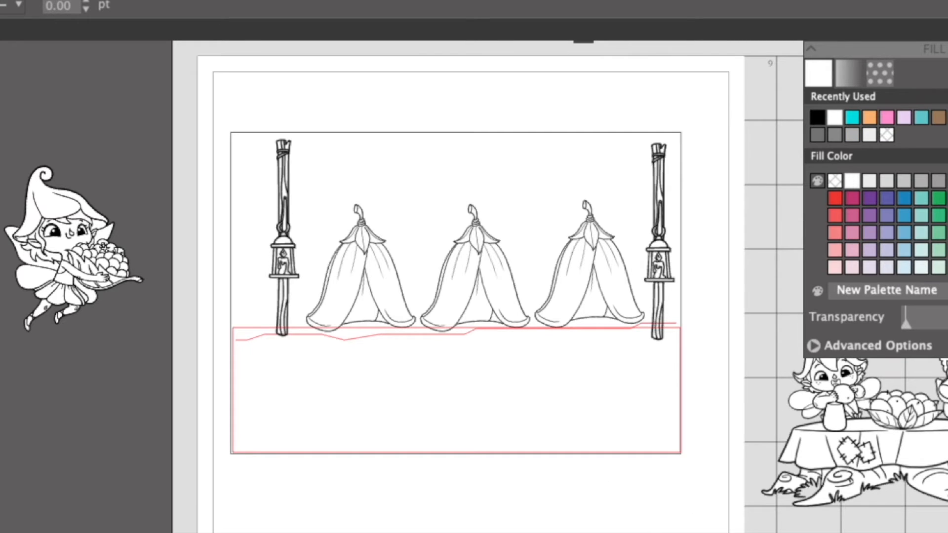
click(938, 199)
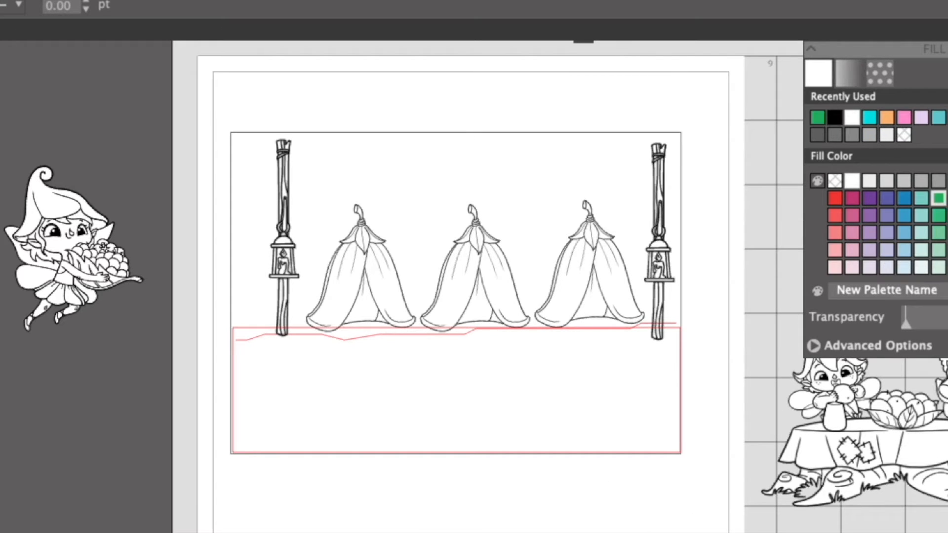
click(834, 117)
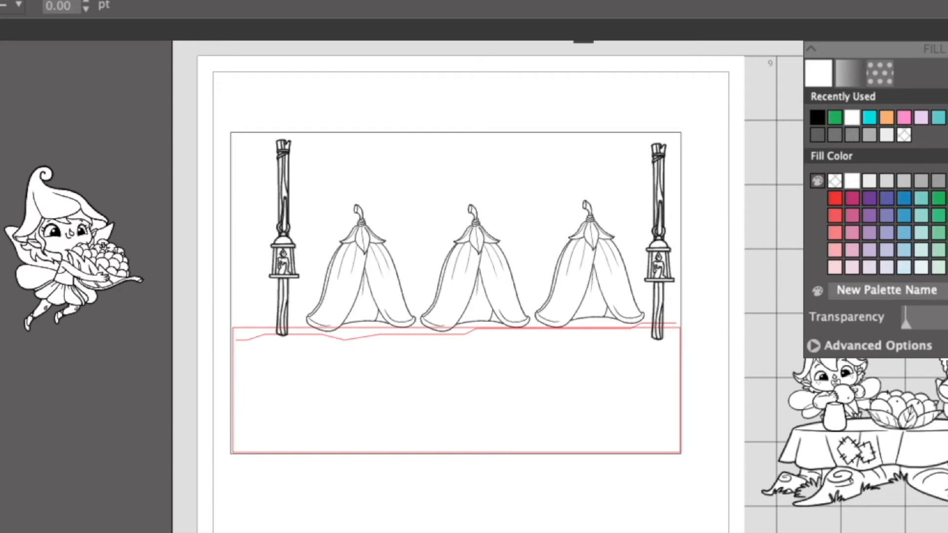
drag(907, 73, 907, 47)
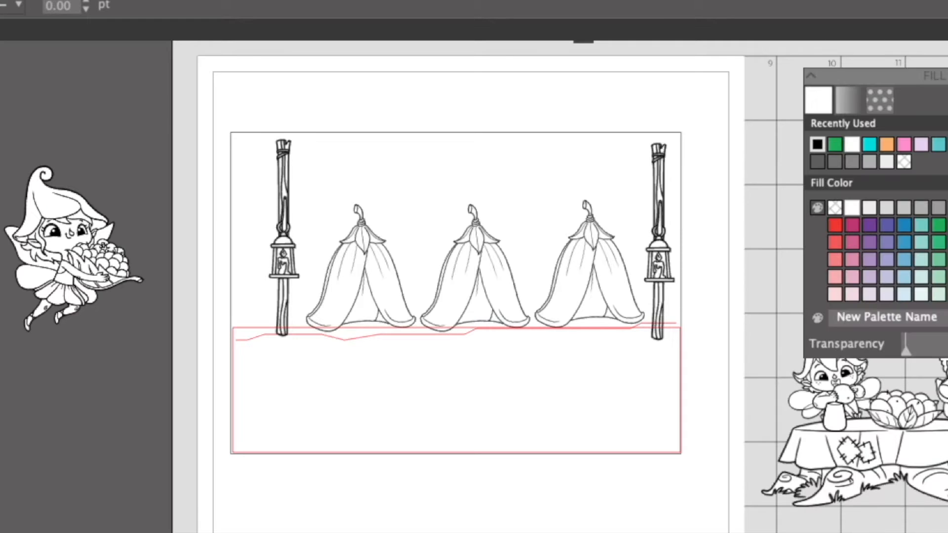
click(944, 214)
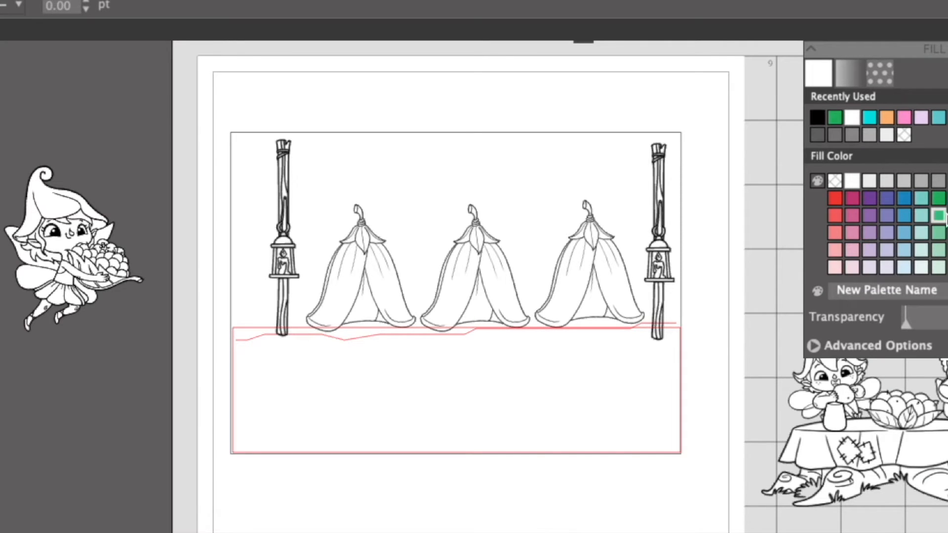
click(538, 335)
shift+click(563, 453)
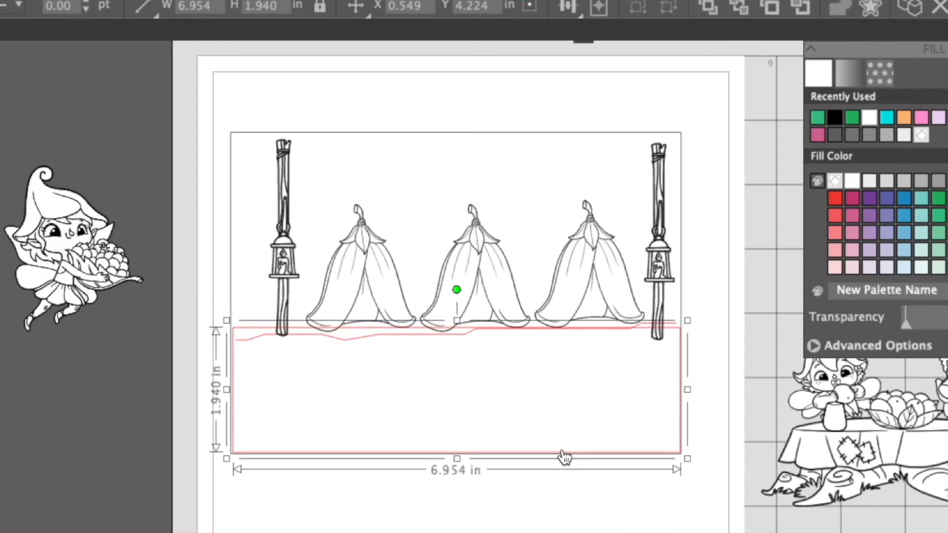
click(818, 117)
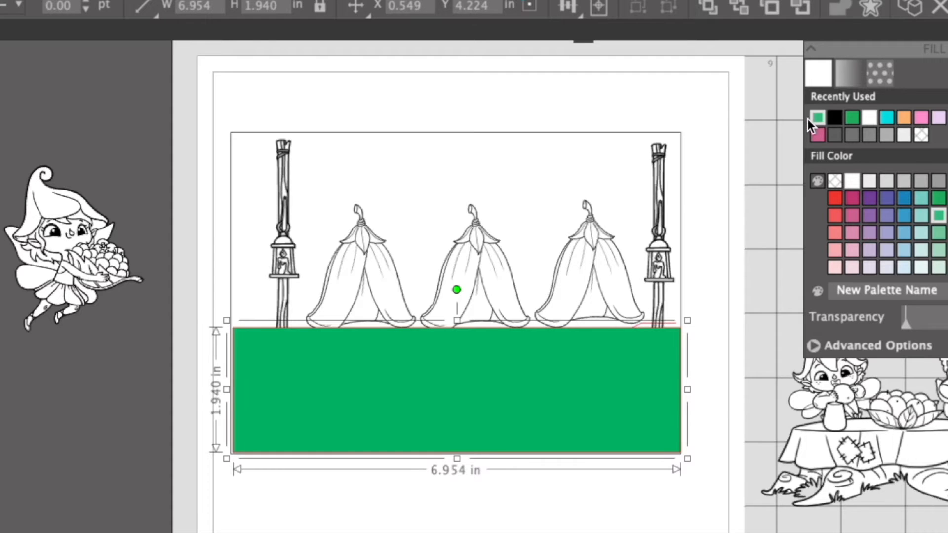
Try two lighter green fills on the ground rectangle, then restore the medium green.
click(938, 233)
click(938, 251)
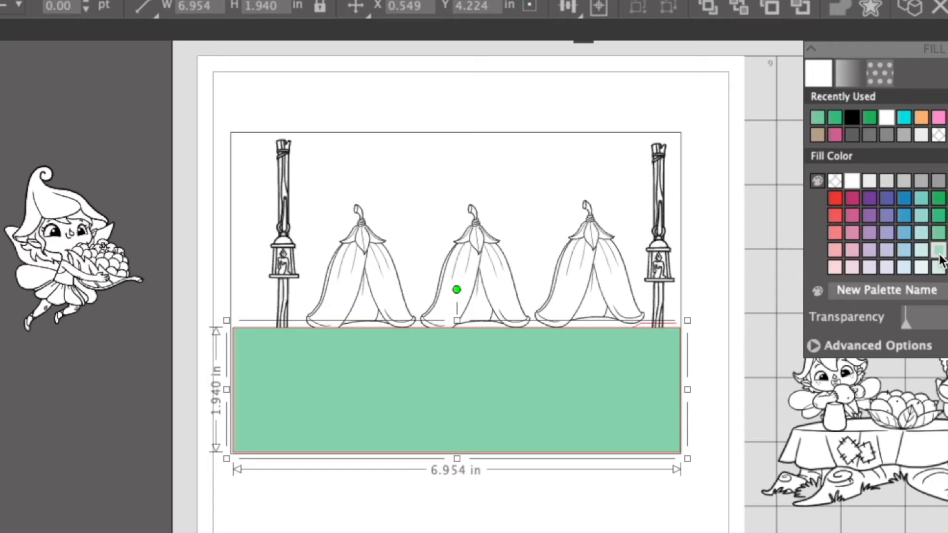
click(938, 216)
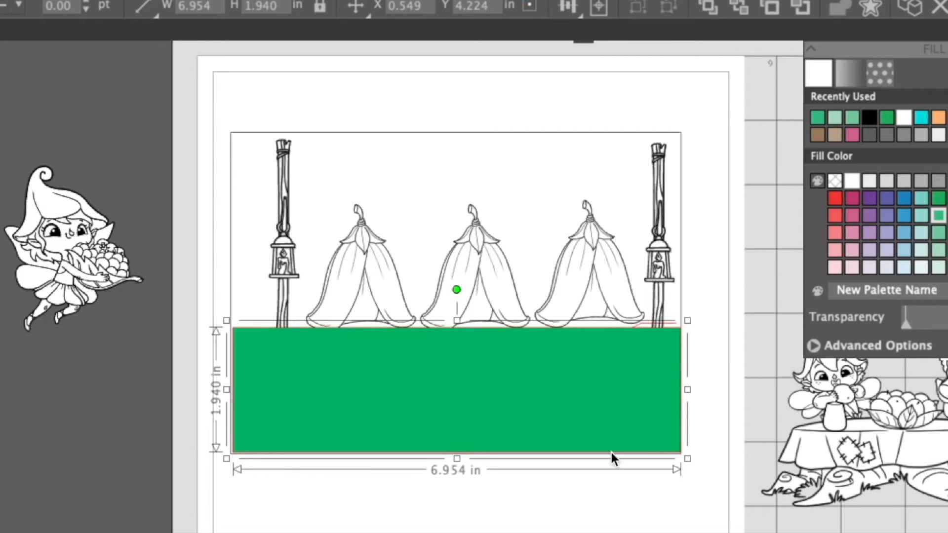
Copy the green rectangle to the card's upper part and stretch it to about 3.04 in high, down to the ground's edge.
click(612, 493)
click(547, 402)
right_click(547, 403)
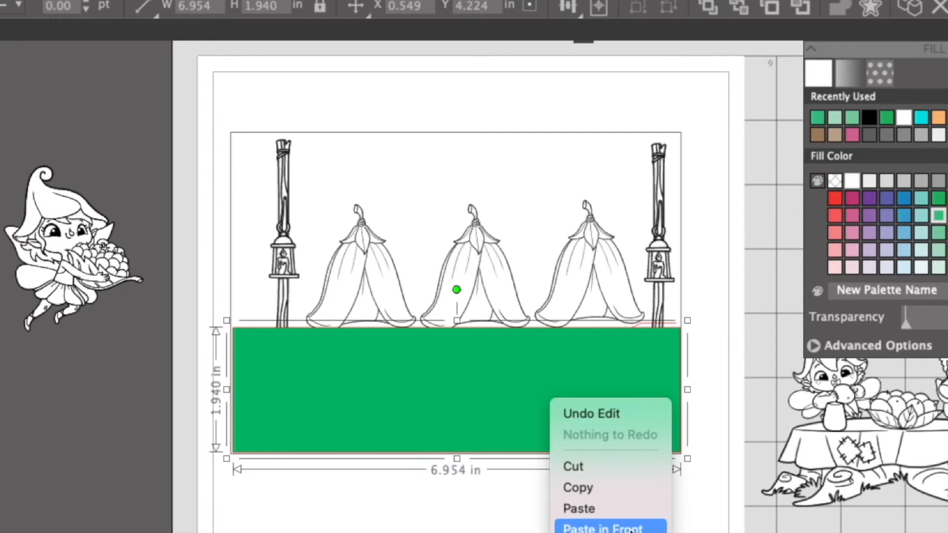
click(633, 380)
drag(567, 402, 527, 197)
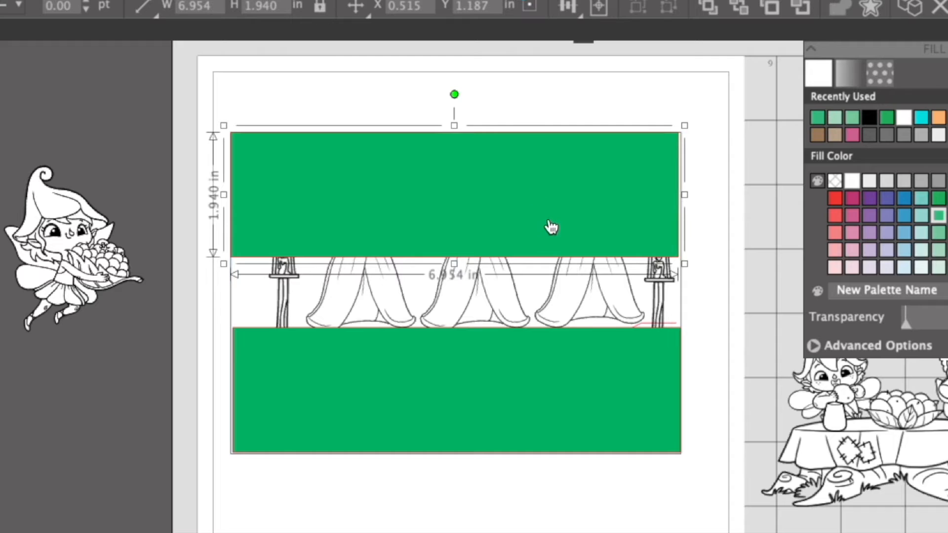
drag(454, 264, 464, 335)
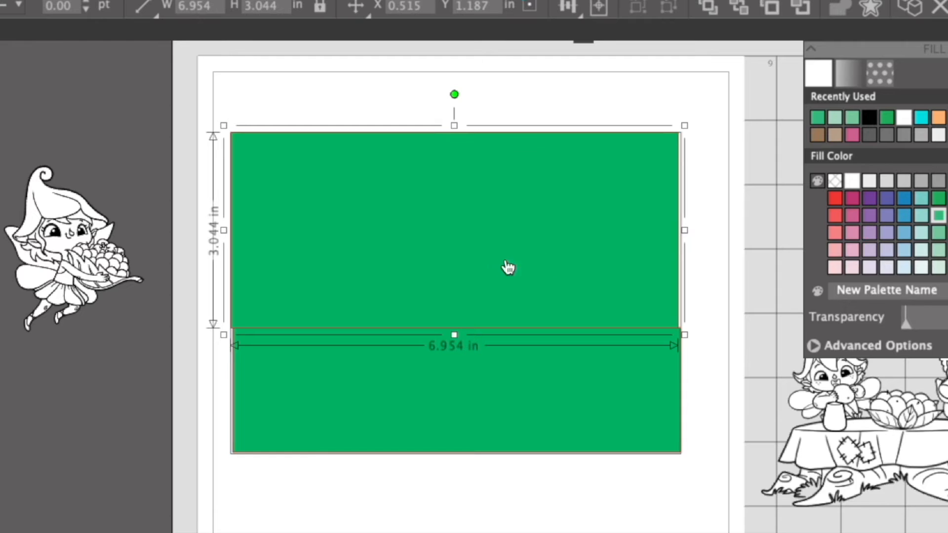
Fill the upper rectangle with blue as the sky and send it behind the tents and lantern posts.
click(903, 199)
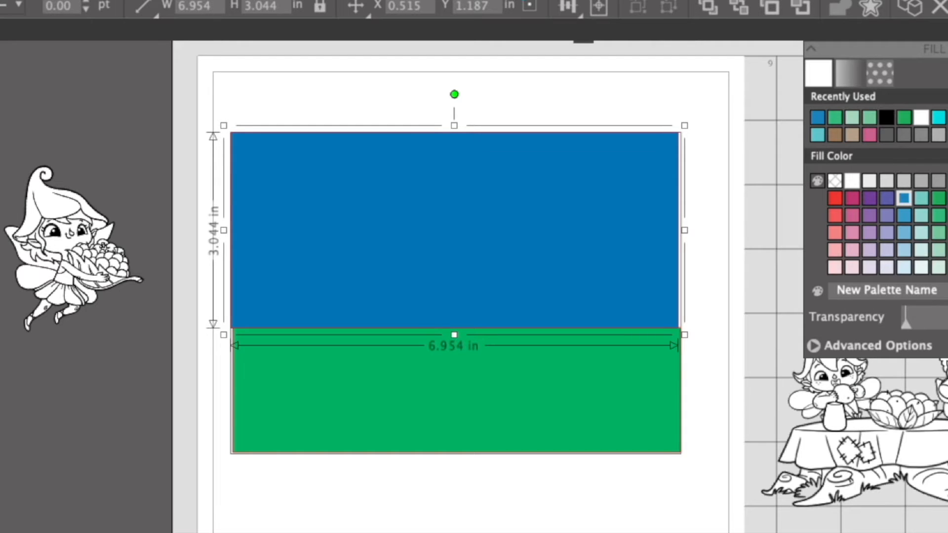
right_click(546, 202)
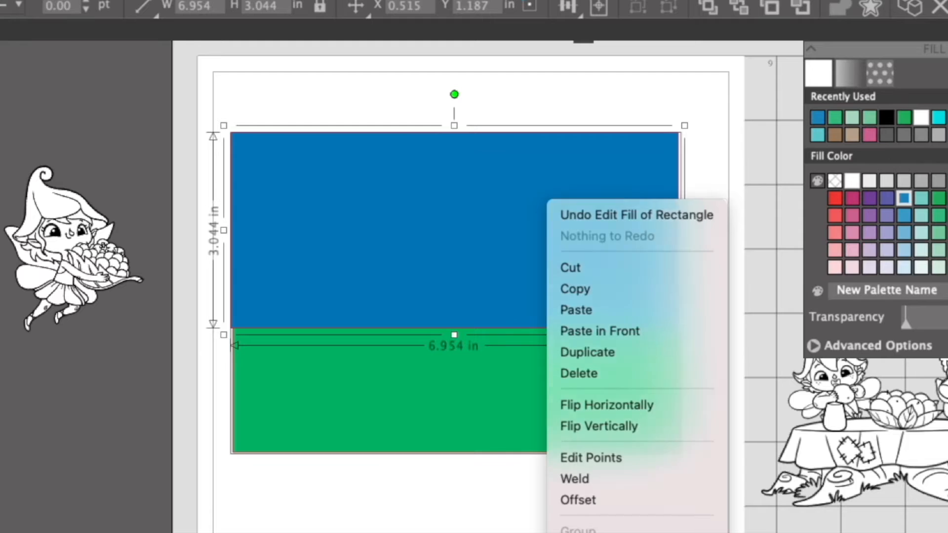
click(587, 532)
key(Escape)
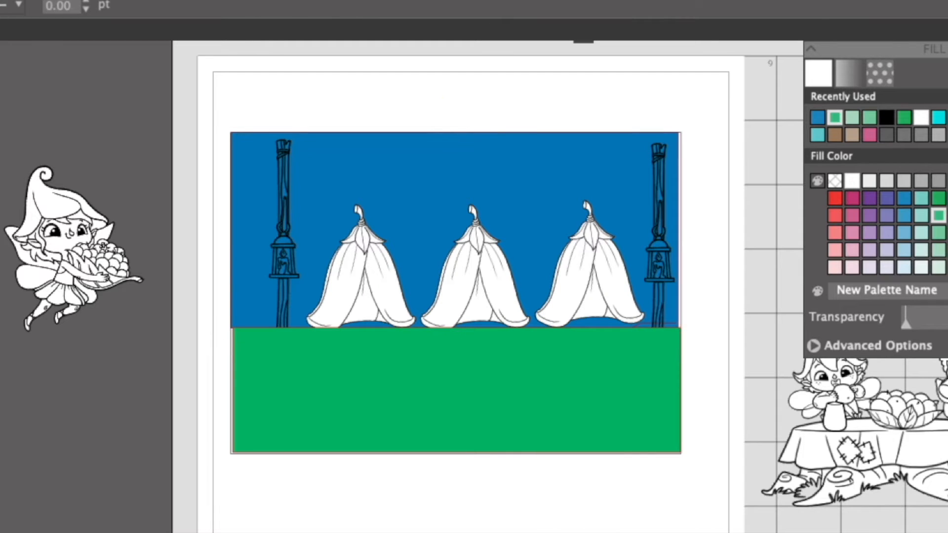
Move the berry-carrying fairy closer to the card and send the green ground rectangle to the back.
drag(91, 247, 175, 289)
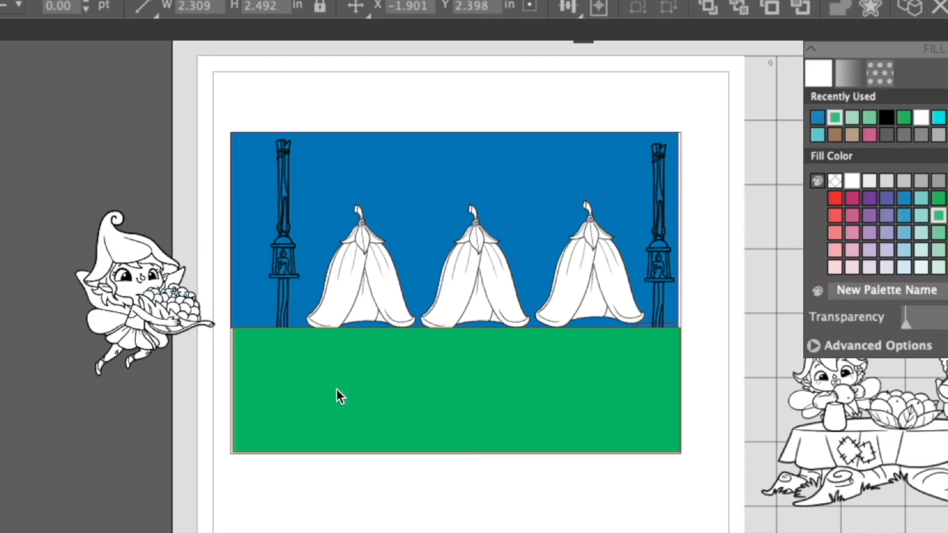
right_click(339, 392)
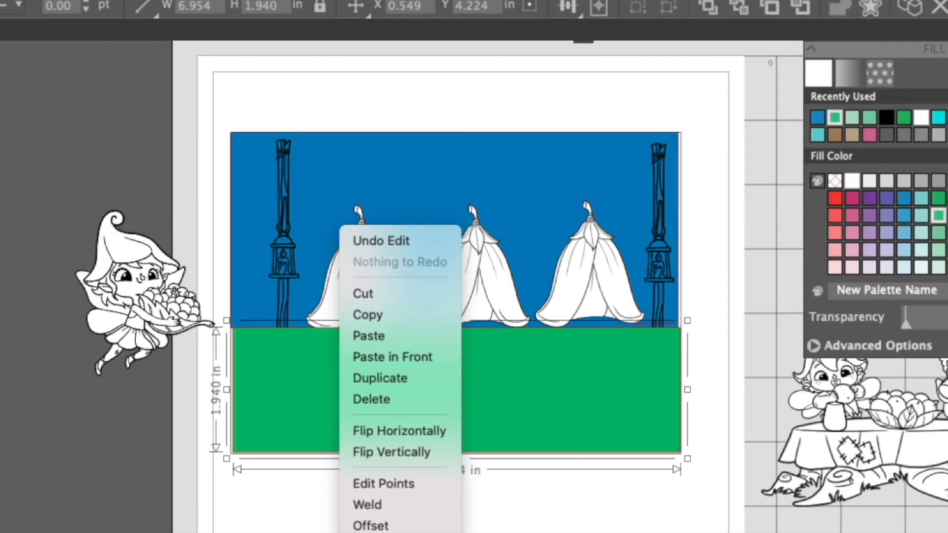
click(380, 532)
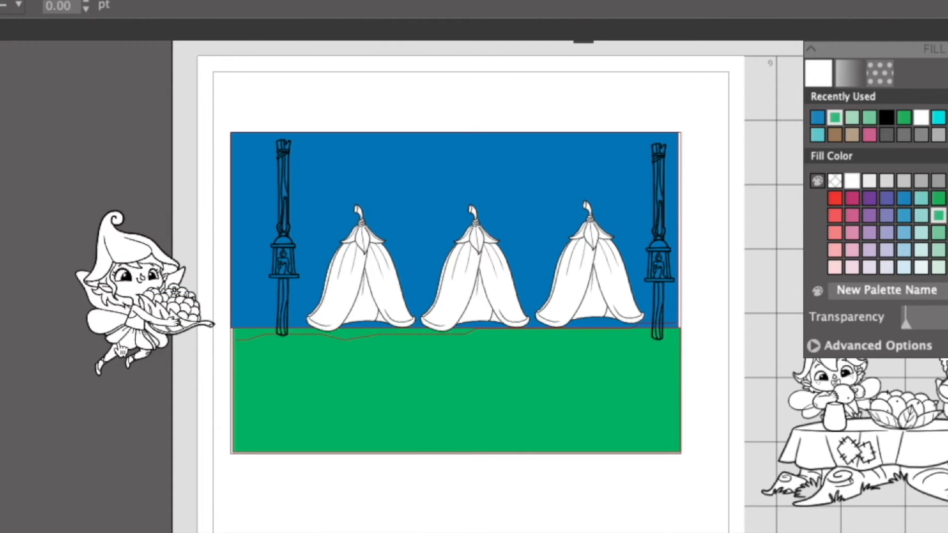
Place the berry-carrying fairy in front of the left lantern post and tent, and the picnic table group at the card's lower right.
drag(139, 329, 320, 325)
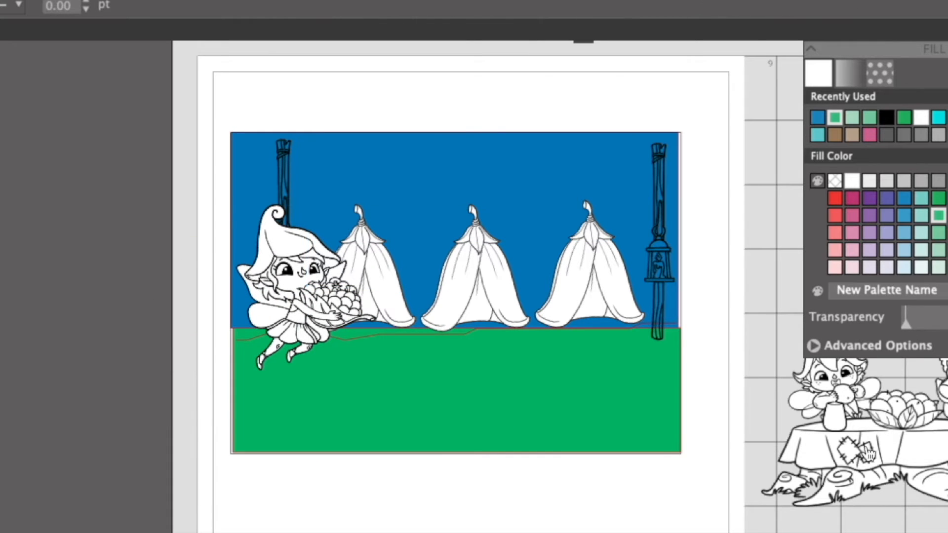
drag(888, 436, 597, 399)
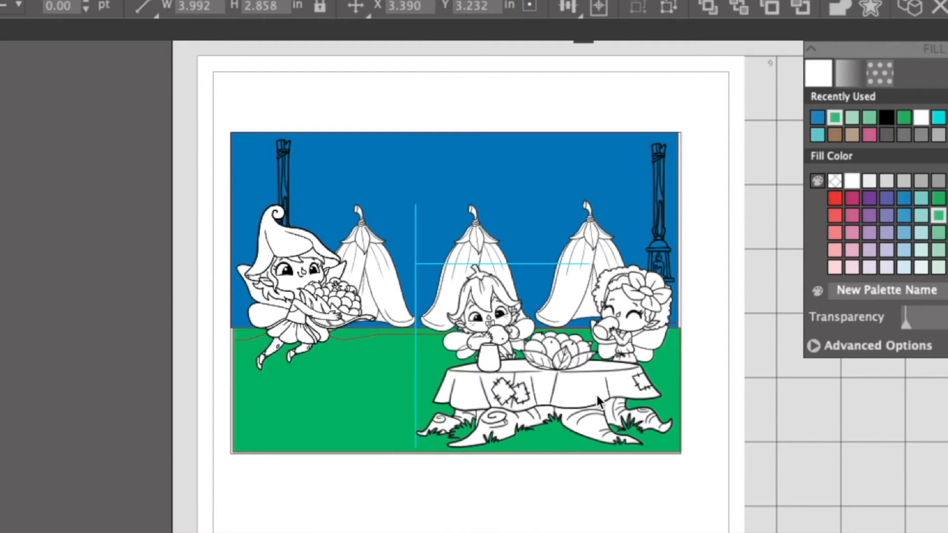
click(845, 488)
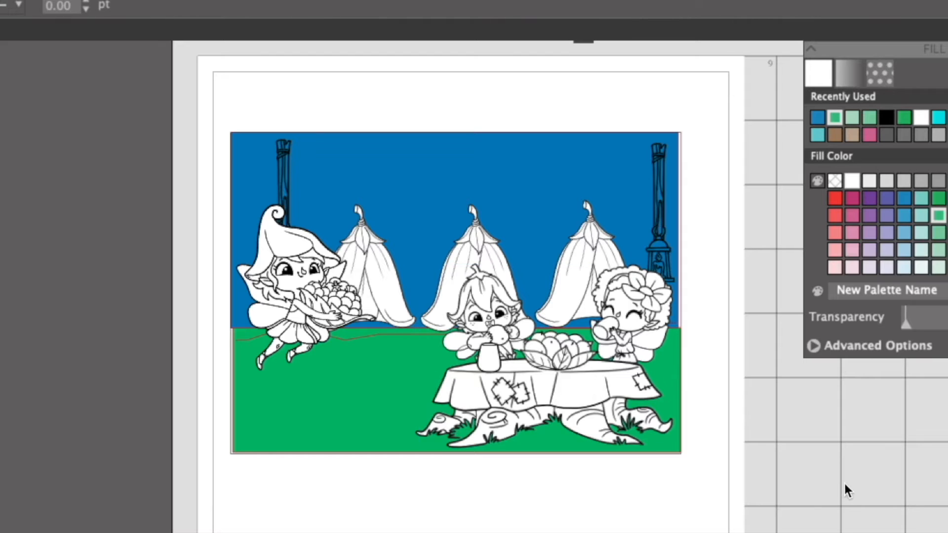
drag(289, 271, 307, 297)
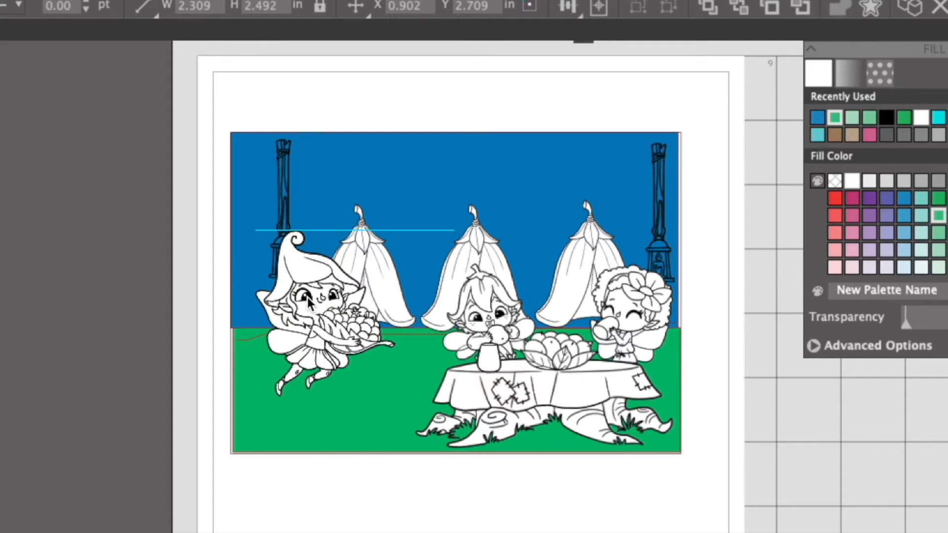
Draw an arc of about 82° with a radius of about 2.75 in, centred on the left lantern post's top.
click(857, 450)
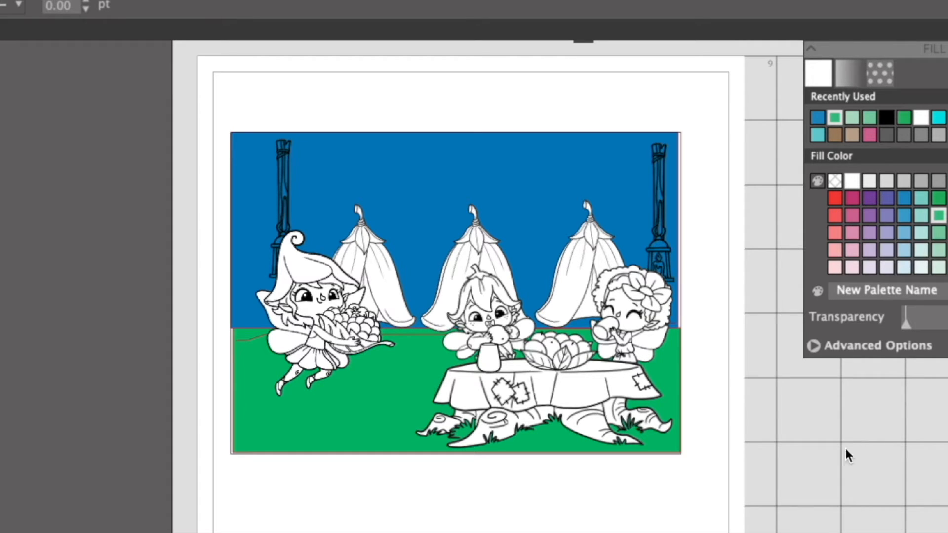
mouse_move(12, 84)
click(121, 87)
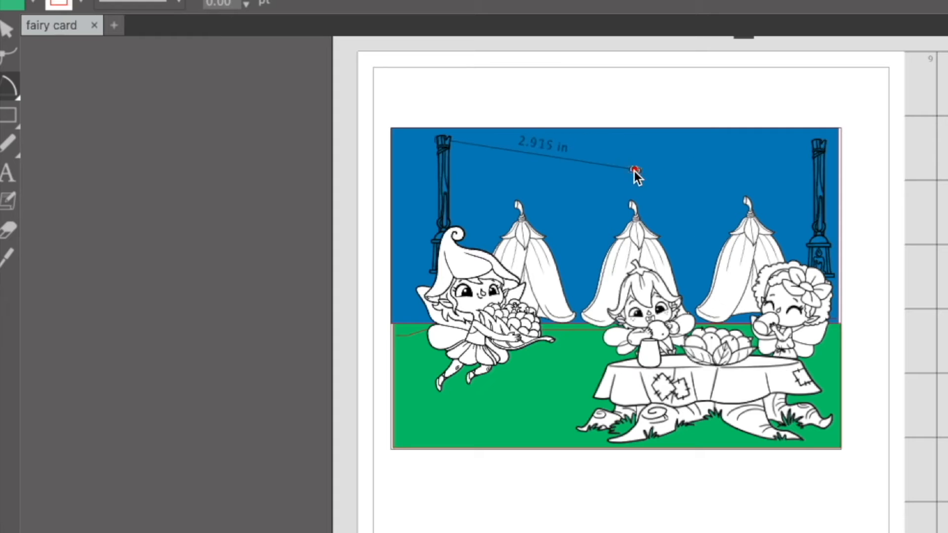
click(623, 172)
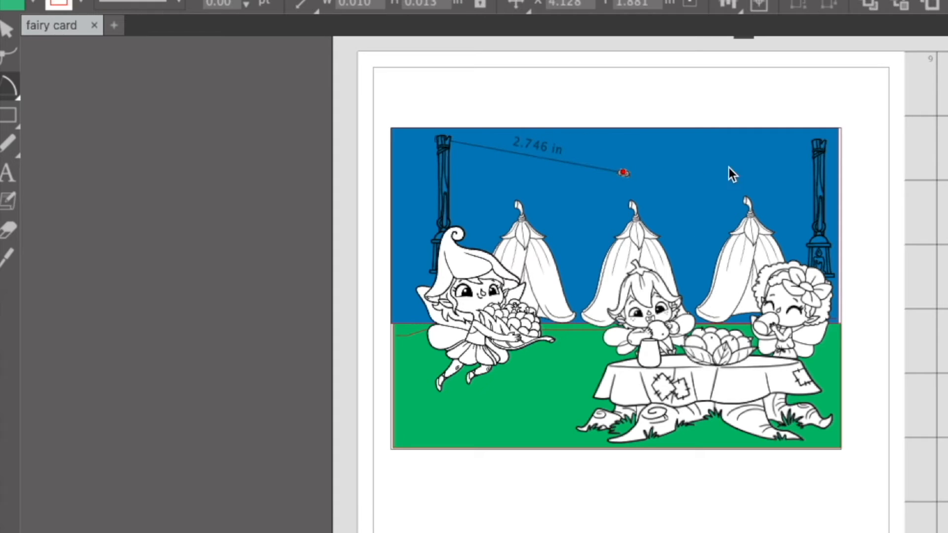
drag(624, 174, 516, 10)
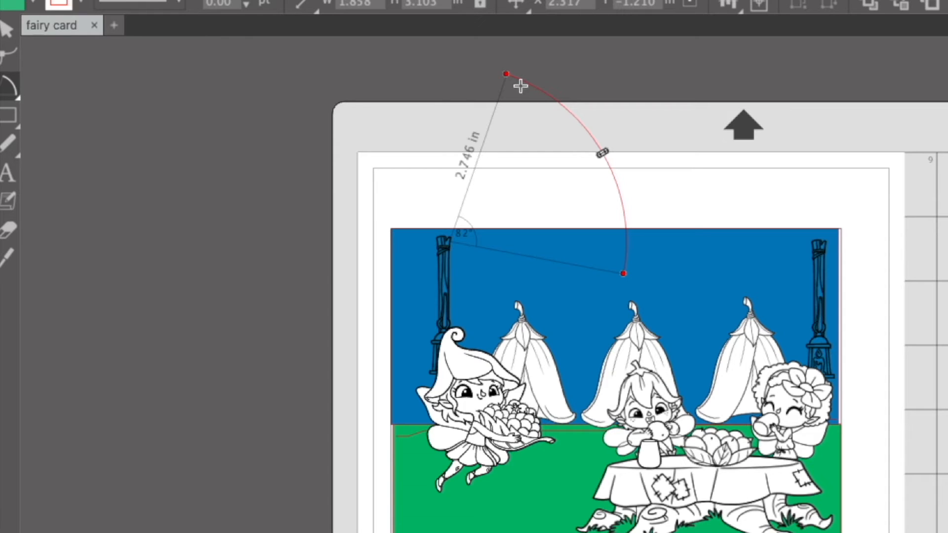
drag(503, 71, 467, 64)
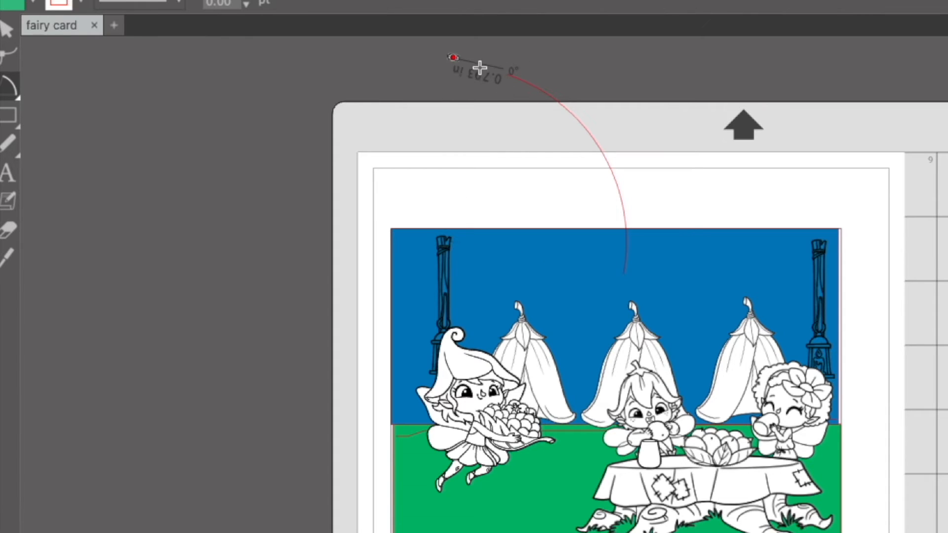
click(5, 33)
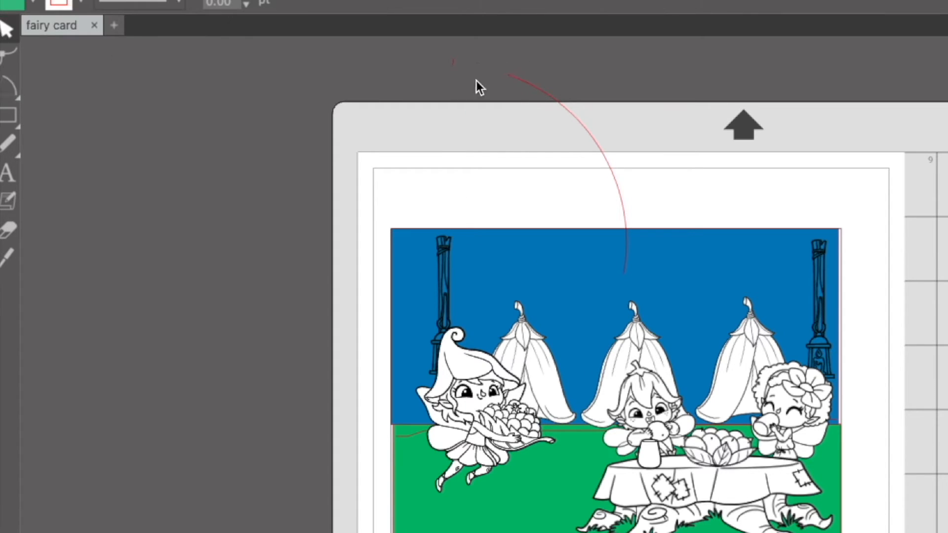
Enlarge the arc to a radius of about 3.63 in, rotate it to sag downward and start it at the left lantern post's top.
click(510, 76)
drag(509, 75, 70, 77)
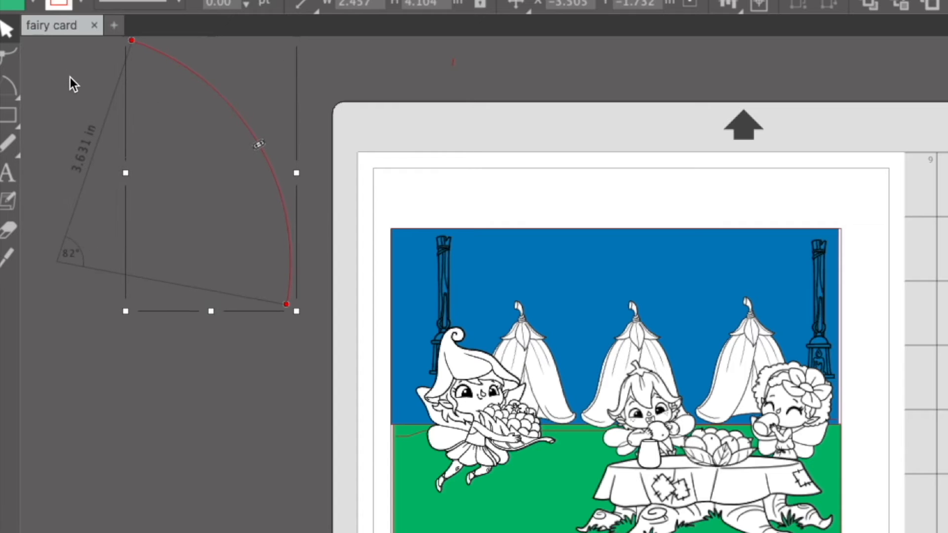
scroll(254, 190, up, 2)
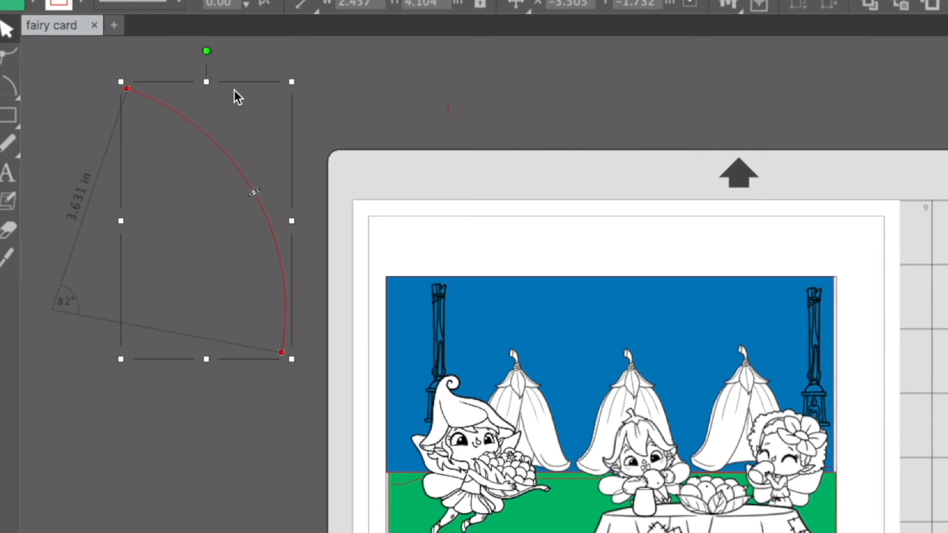
drag(206, 52, 448, 328)
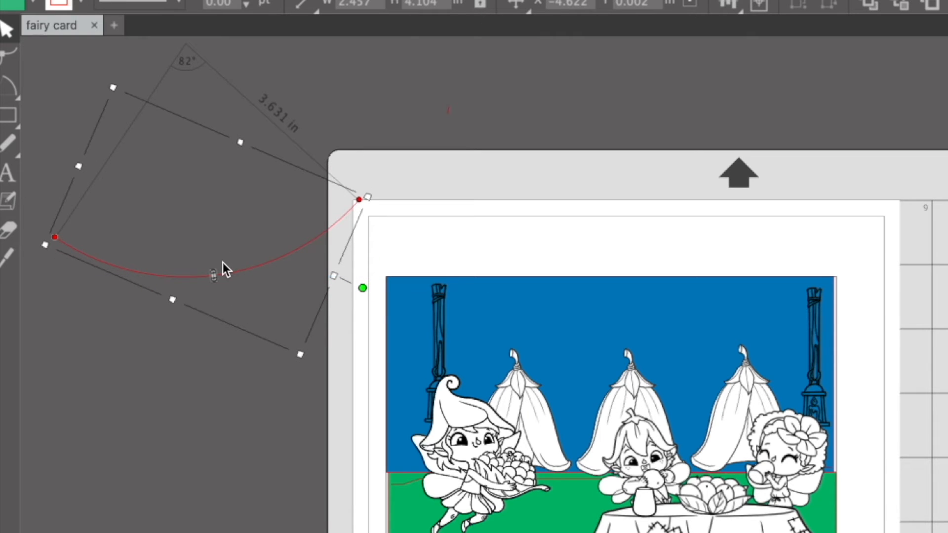
drag(229, 276, 607, 326)
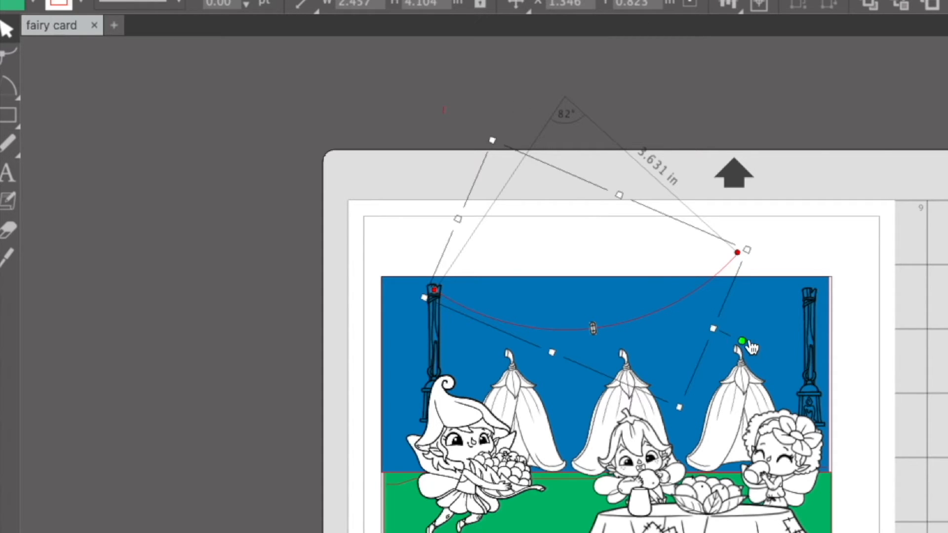
Lower the arc into the sky and enlarge it to a radius of about 4.29 in, reaching the right lantern post.
drag(742, 340, 753, 365)
drag(512, 335, 564, 348)
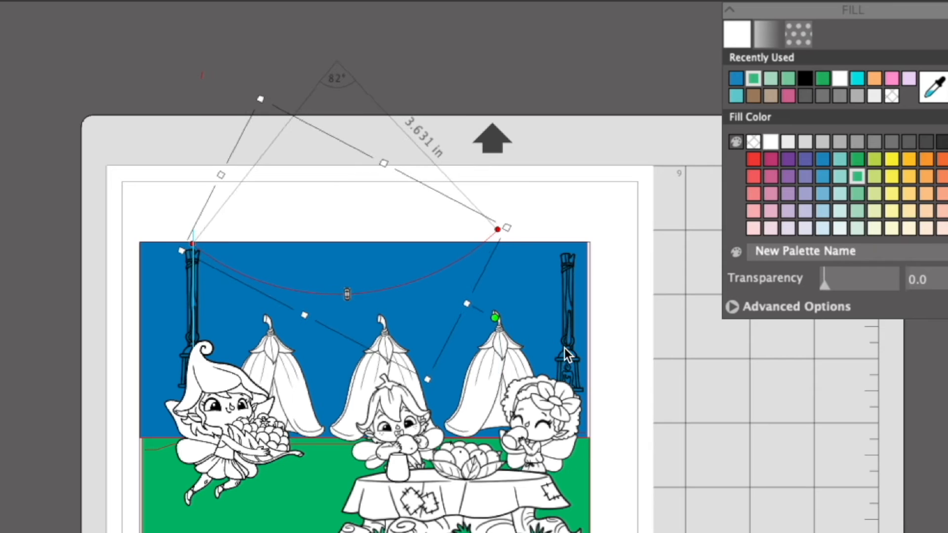
mouse_move(414, 290)
mouse_down()
mouse_move(427, 297)
mouse_move(413, 280)
mouse_up()
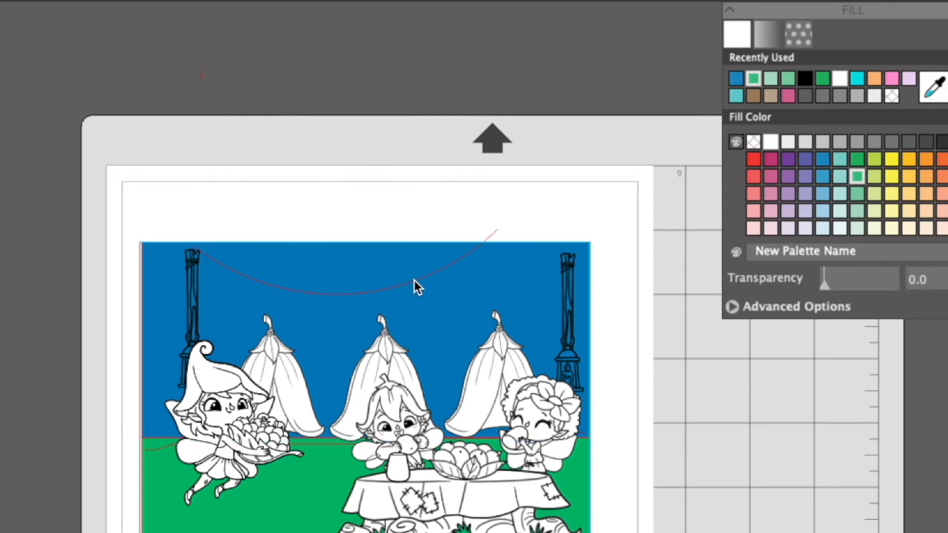
click(503, 233)
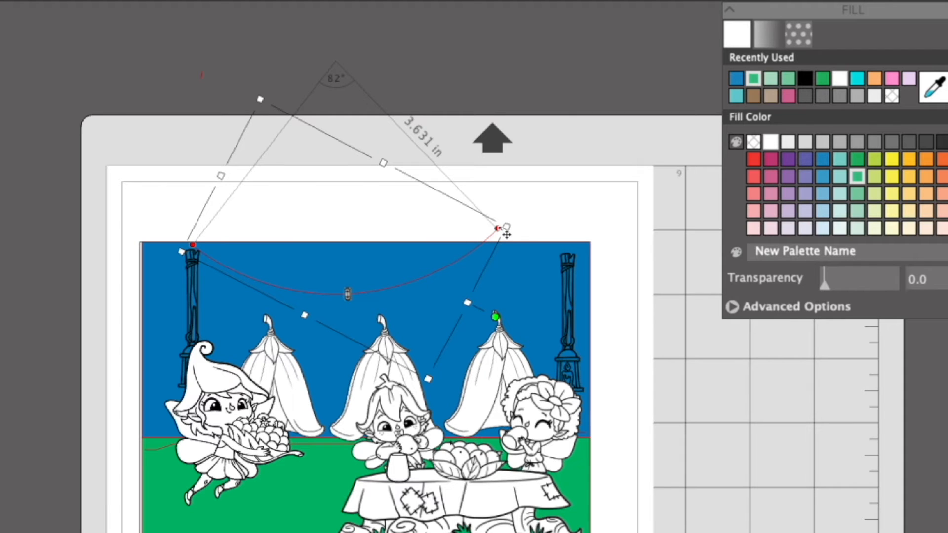
drag(503, 234, 503, 264)
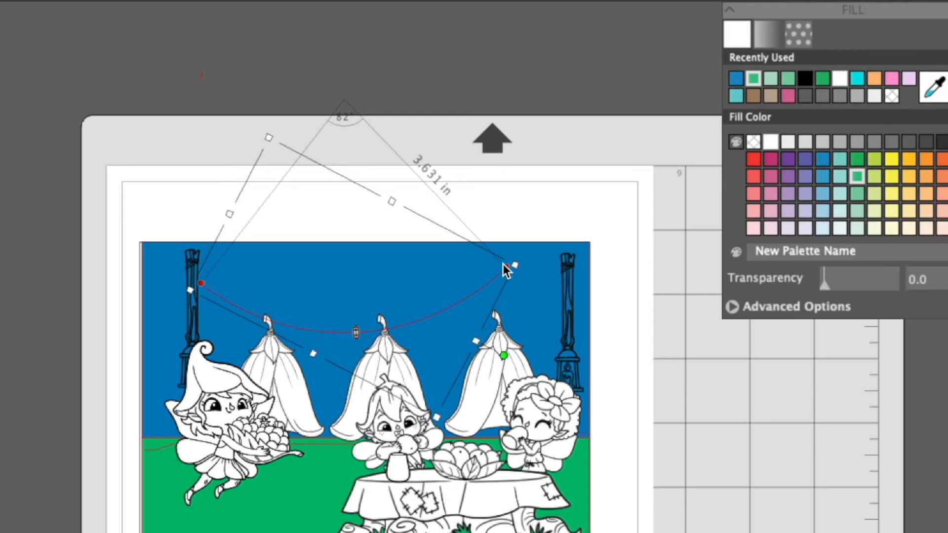
drag(516, 263, 571, 262)
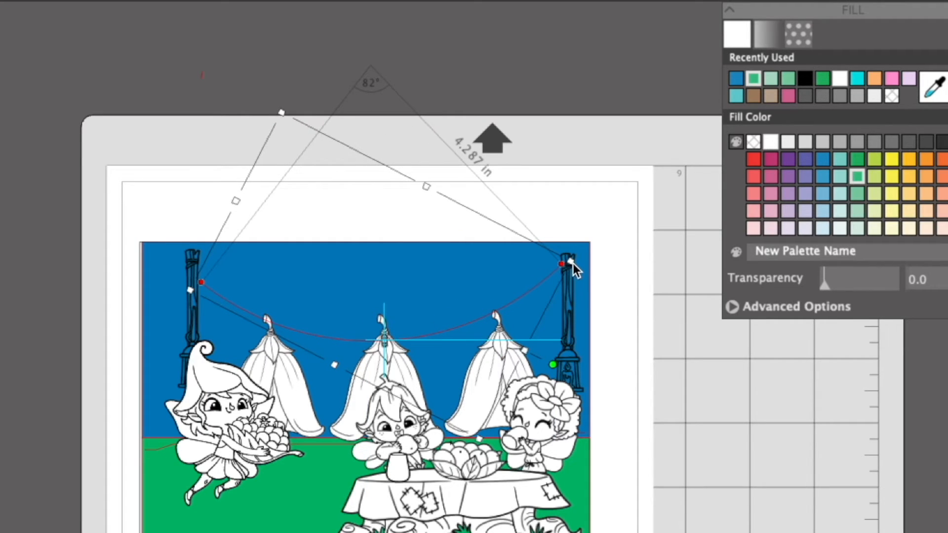
click(682, 324)
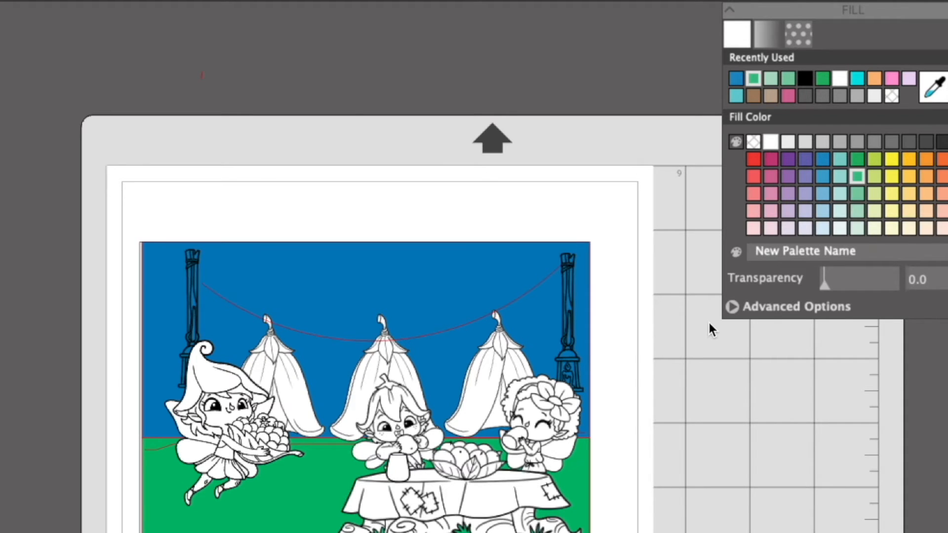
Raise the hanging arc above the tents and rotate it slightly so its ends are level between the lantern posts.
drag(419, 327, 421, 336)
click(423, 336)
click(421, 335)
click(421, 337)
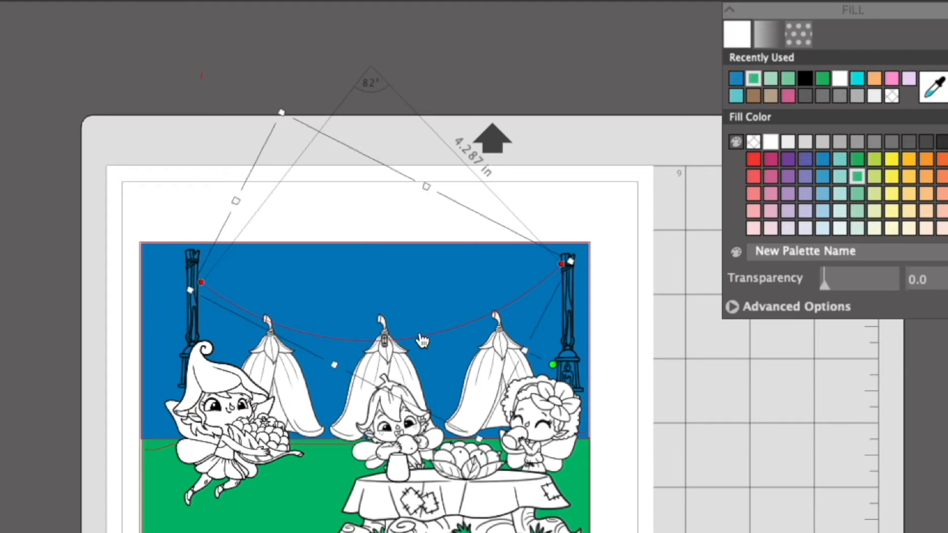
key(Up)
key(Up)
key(Up)
key(Up)
key(Up)
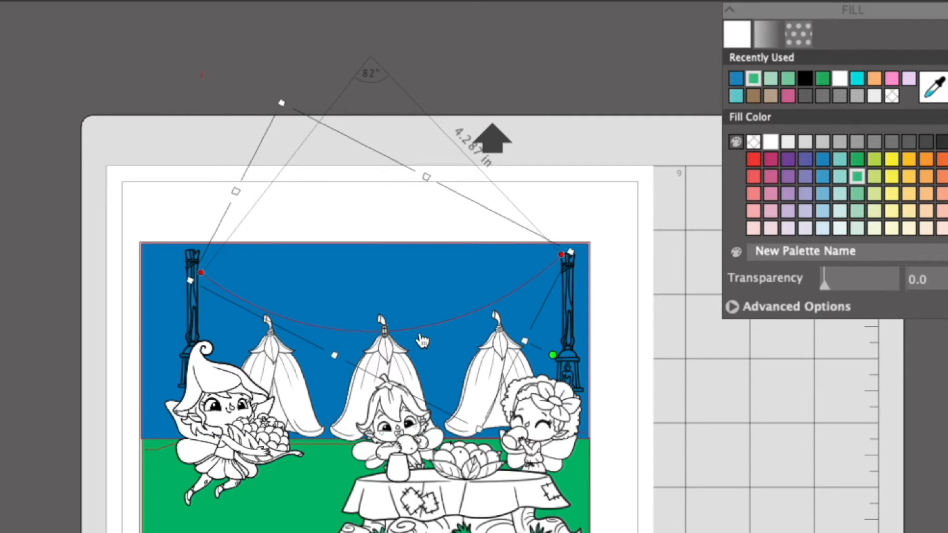
key(Up)
key(Up)
key(Up)
key(Up)
key(Up)
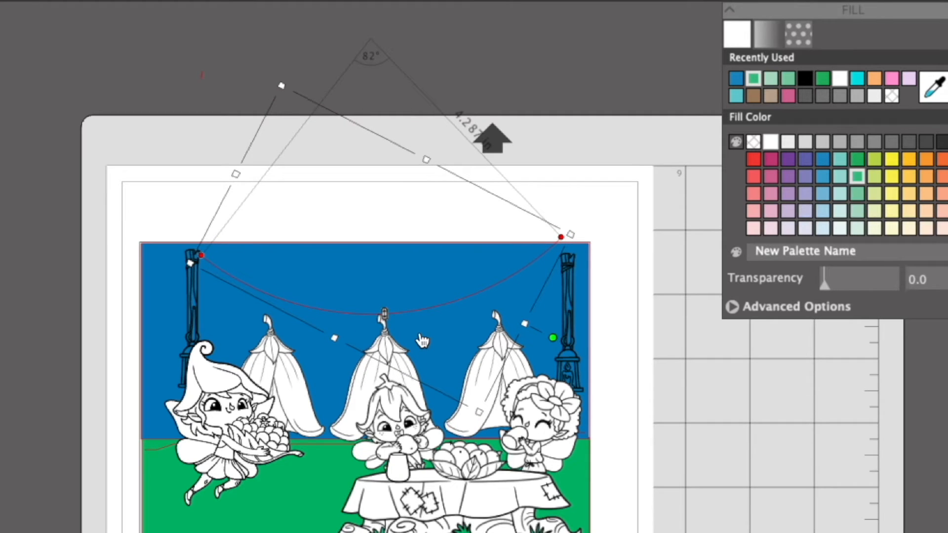
drag(554, 336, 554, 354)
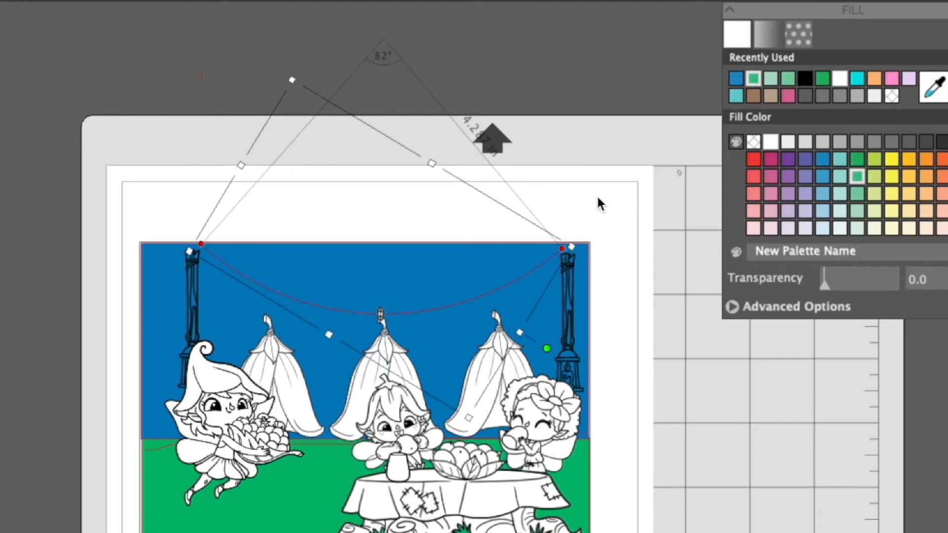
drag(292, 79, 293, 87)
click(712, 437)
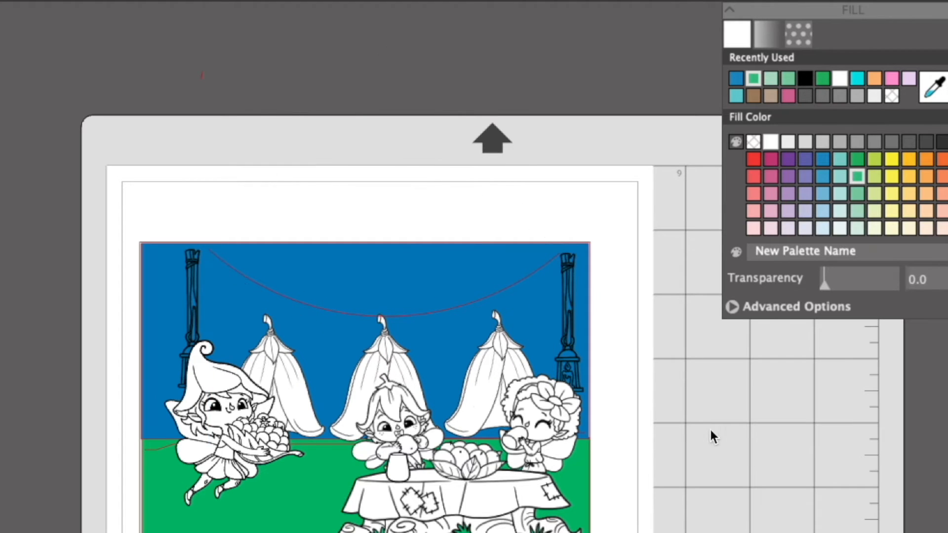
Lower the arc slightly and adjust its radius to about 4.23 in so both ends meet the tops of the lantern posts.
click(253, 289)
mouse_move(253, 288)
mouse_down()
mouse_move(241, 291)
mouse_move(270, 290)
mouse_up()
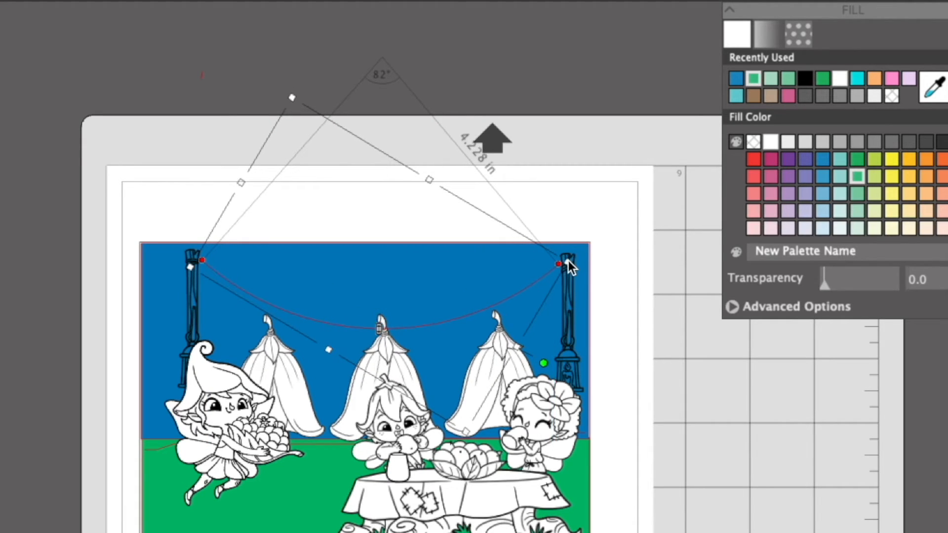
click(650, 336)
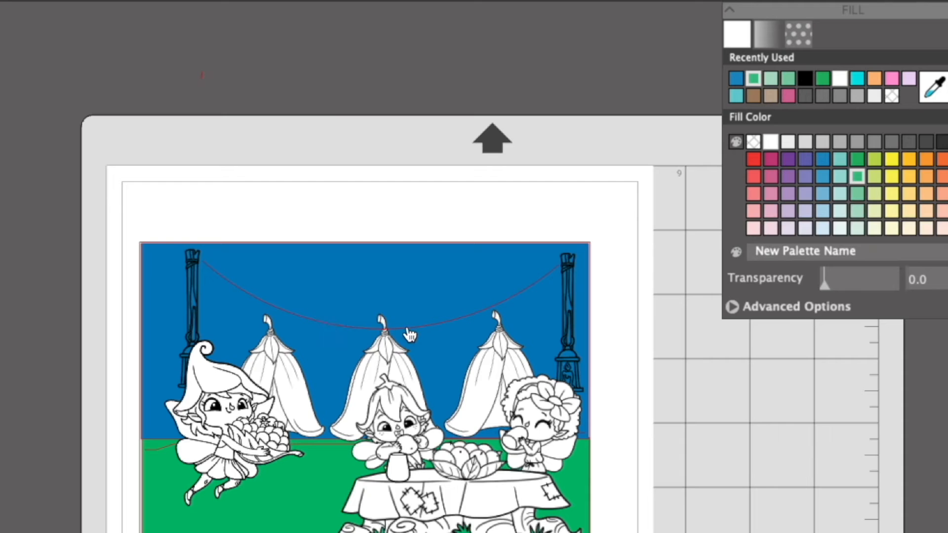
click(389, 347)
right_click(388, 351)
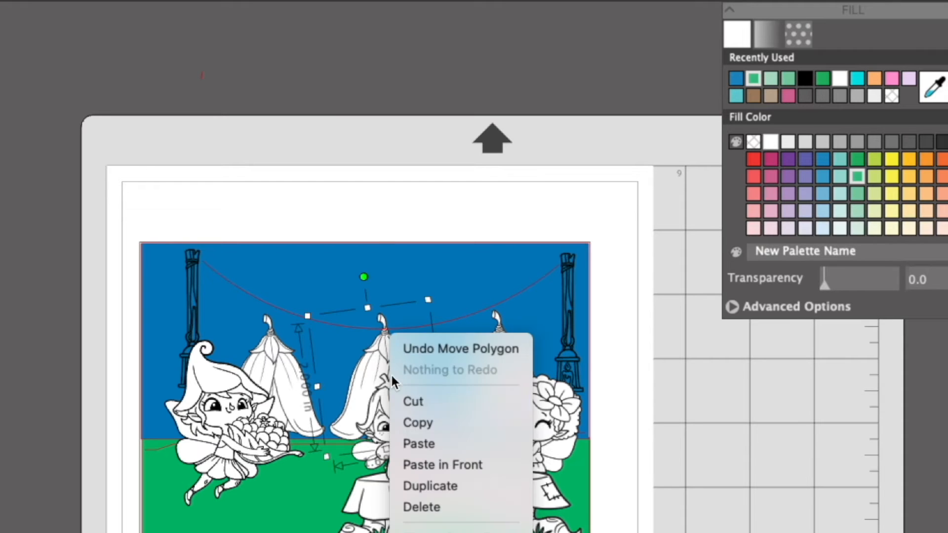
click(670, 502)
click(745, 489)
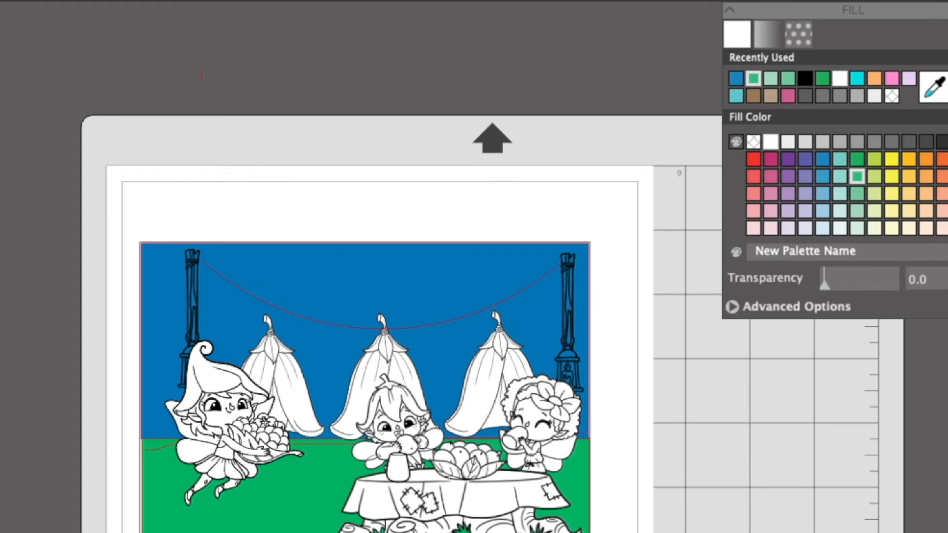
Draw a circle about 0.27 in wide beside the page, fill it with very light grey and give it a white outline.
mouse_move(17, 245)
mouse_down()
mouse_move(43, 265)
mouse_move(34, 262)
mouse_up()
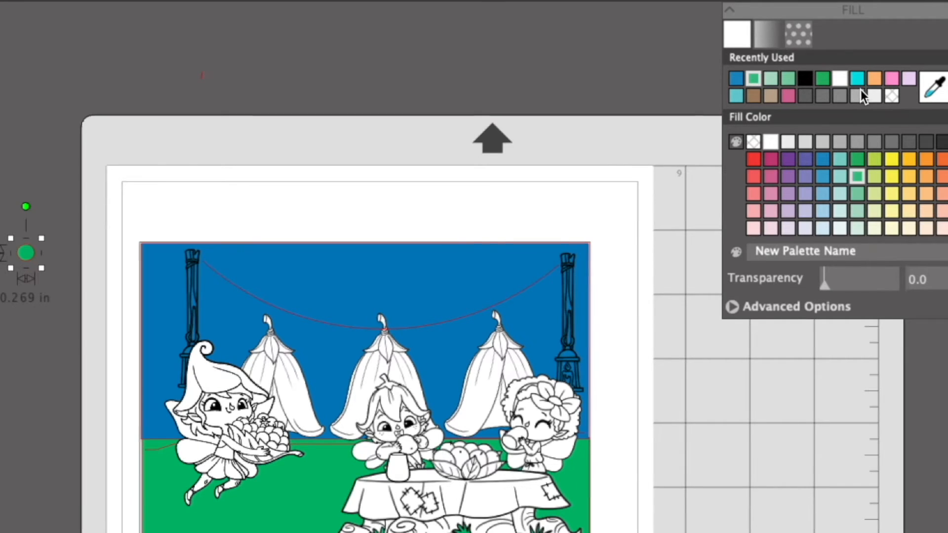
click(772, 144)
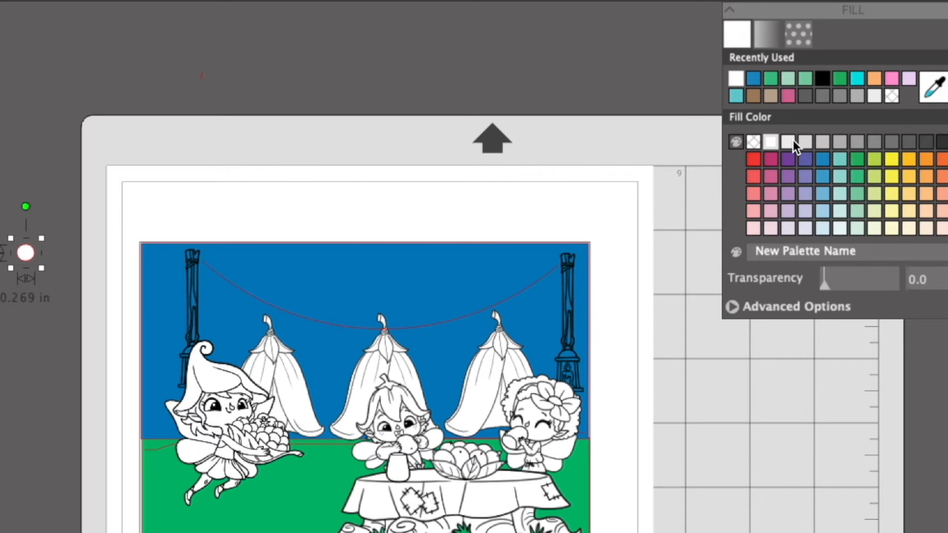
click(875, 94)
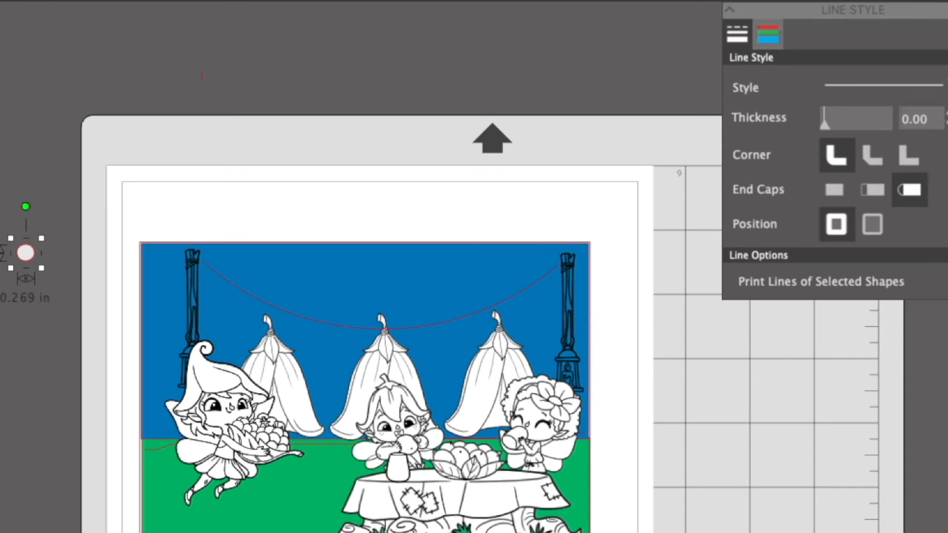
click(774, 41)
click(753, 78)
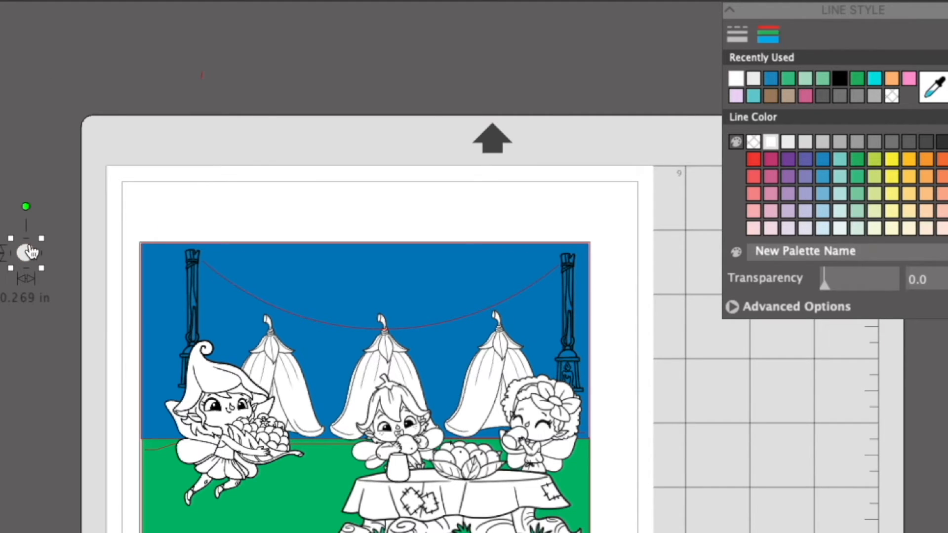
Shrink the light grey circle to about 0.14 in wide and place it on the arc near the left lantern post.
drag(26, 253, 242, 287)
click(694, 406)
drag(229, 298, 227, 286)
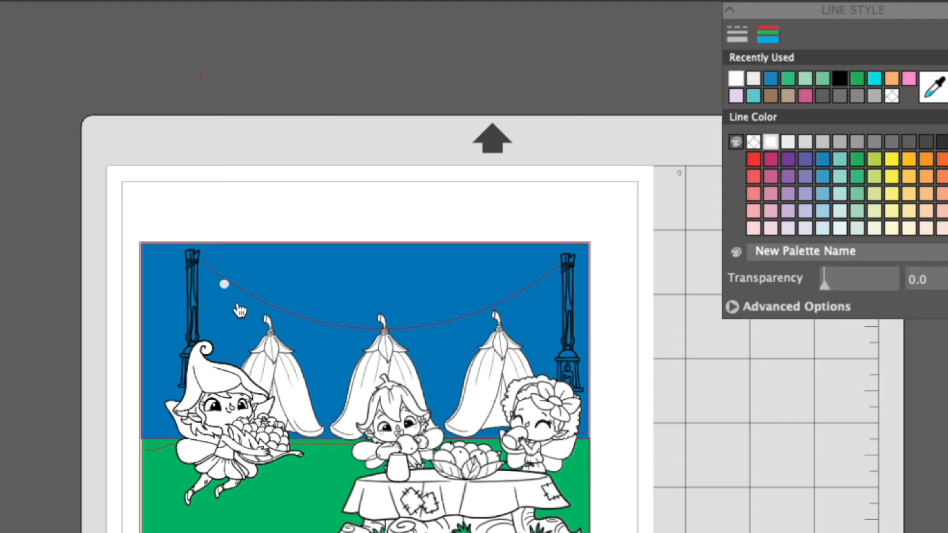
Duplicate the small circle twice and space the copies along the left part of the arc as string lights.
click(225, 285)
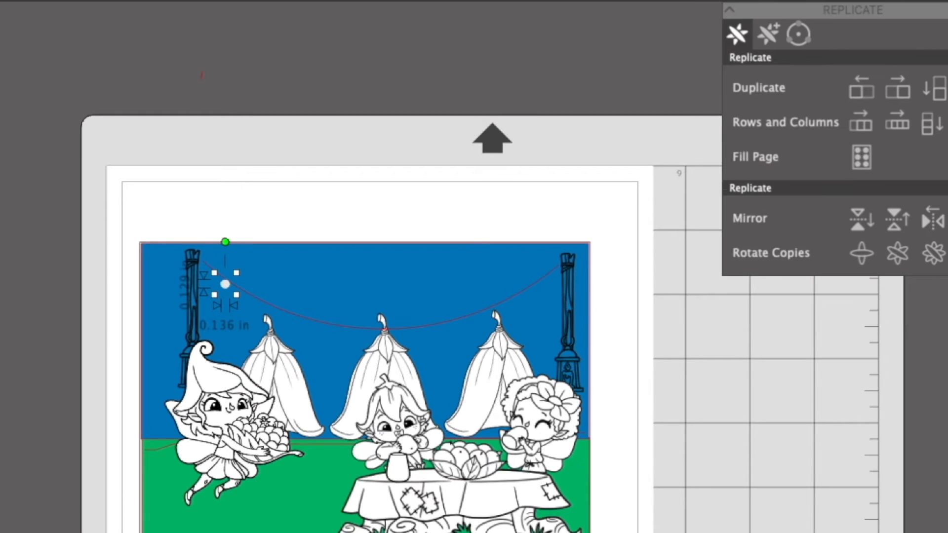
click(898, 91)
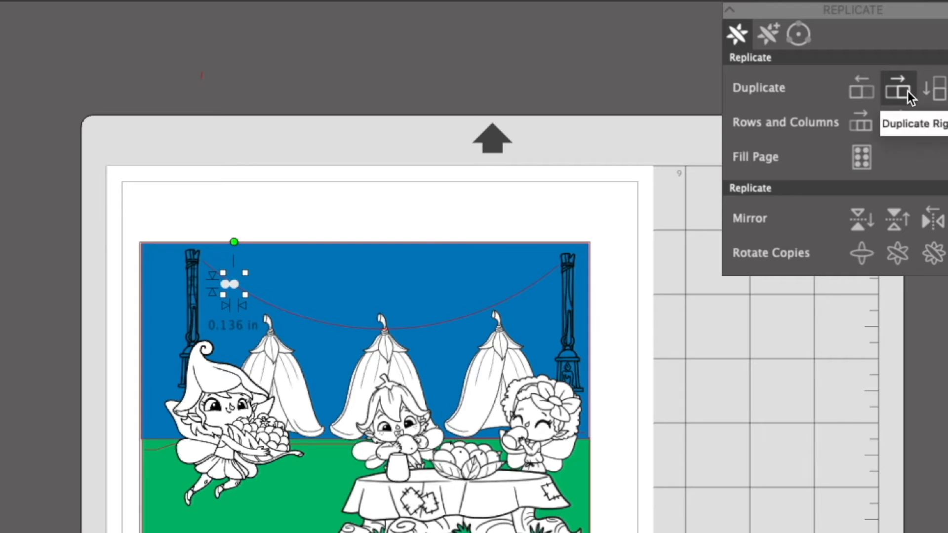
drag(236, 285, 259, 298)
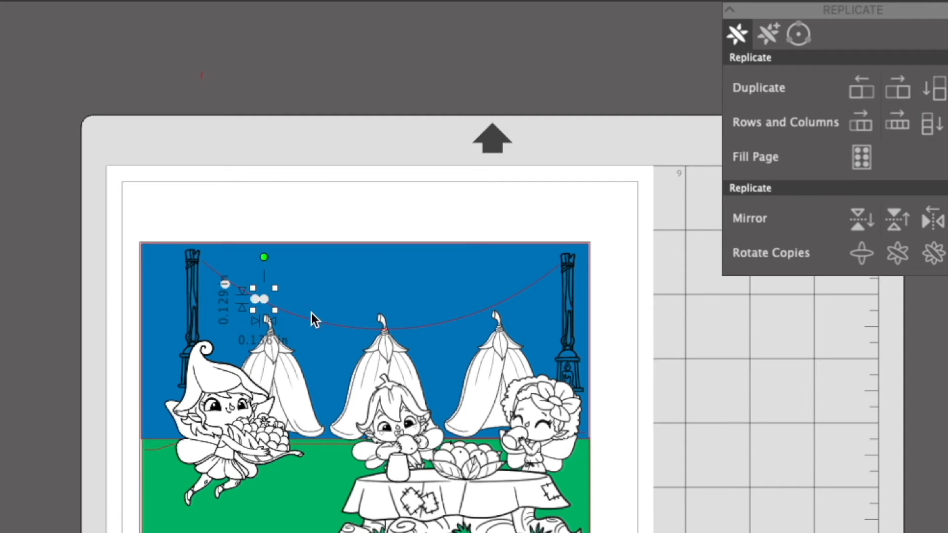
drag(265, 297, 291, 307)
click(798, 359)
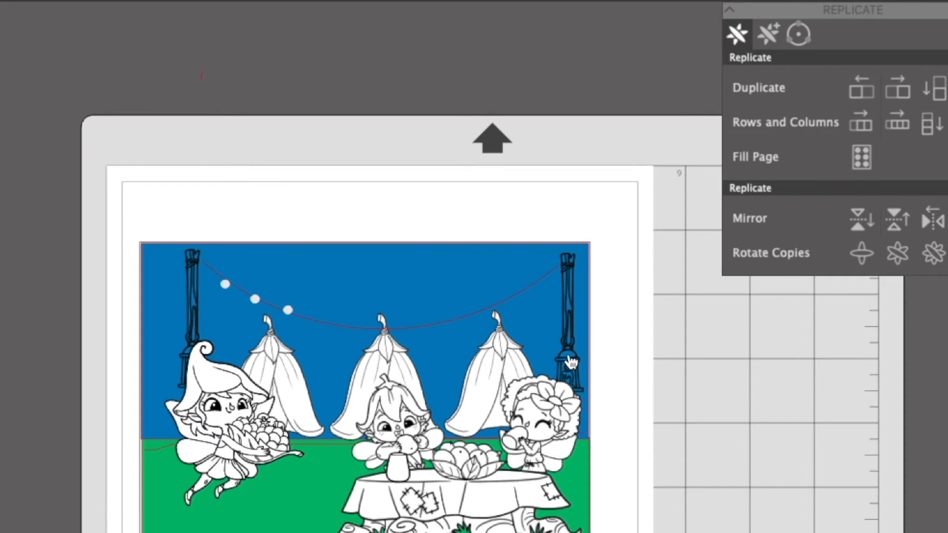
Give the string arc between the lantern posts a black line 1.50 pt thick.
click(499, 310)
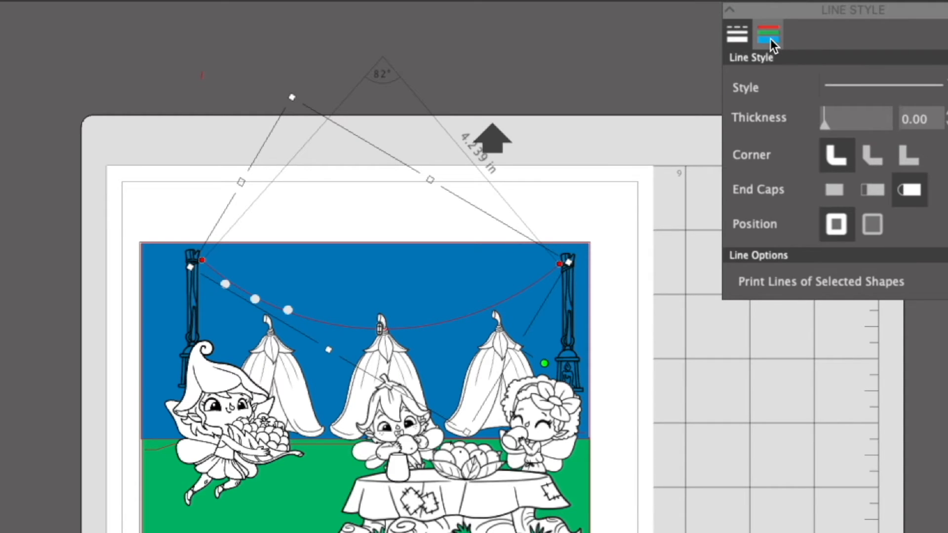
click(769, 39)
click(844, 78)
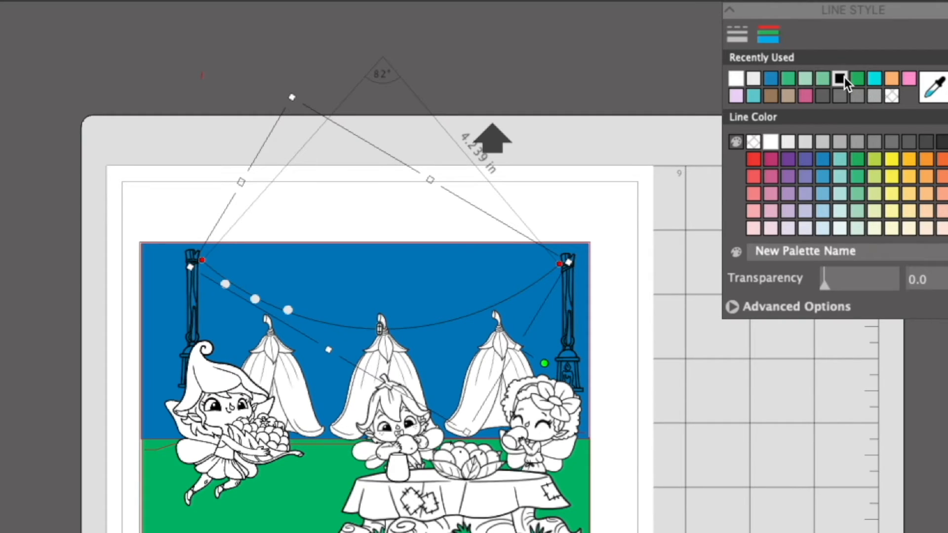
click(737, 35)
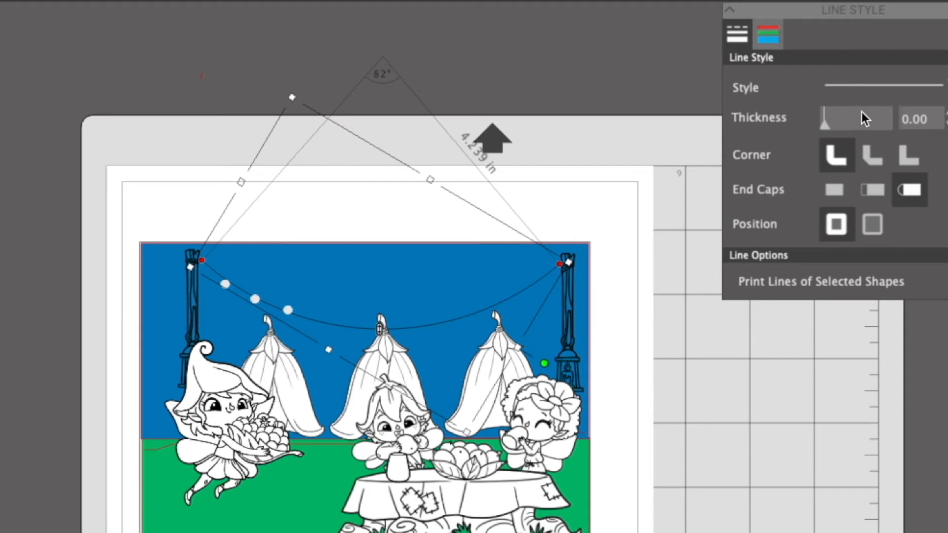
drag(829, 126, 830, 125)
click(757, 341)
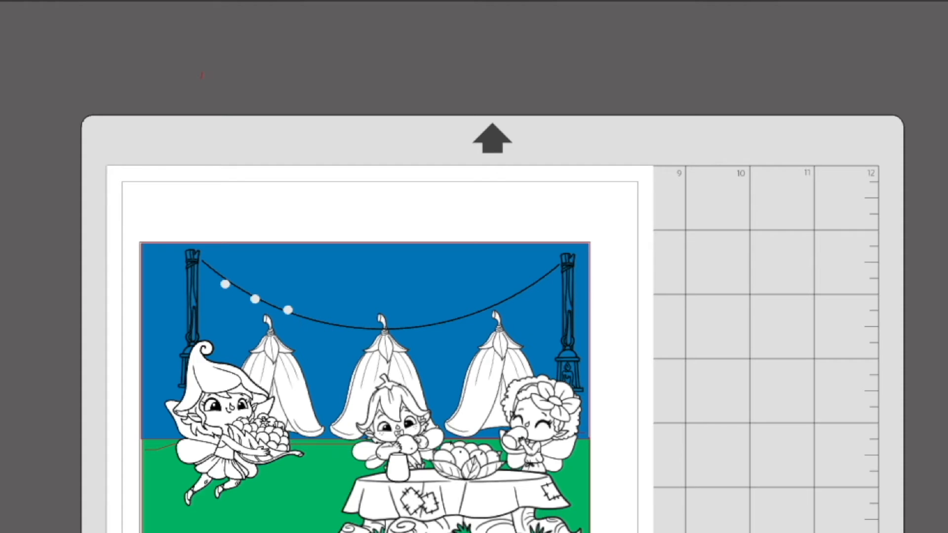
Duplicate the small light circle and space the copies along the rest of the string.
click(286, 311)
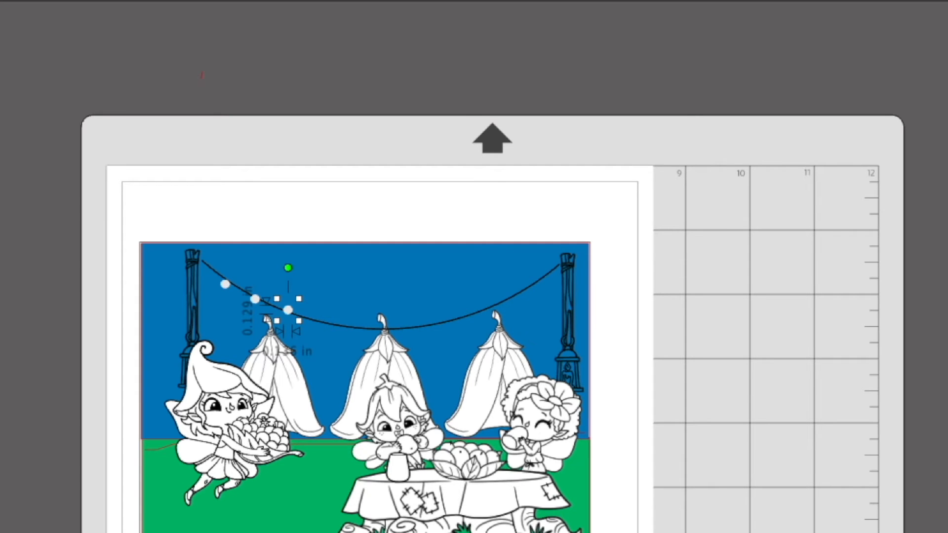
Try to place the middle tent behind the table fairy by bringing it to the front and stepping it backward.
right_click(472, 334)
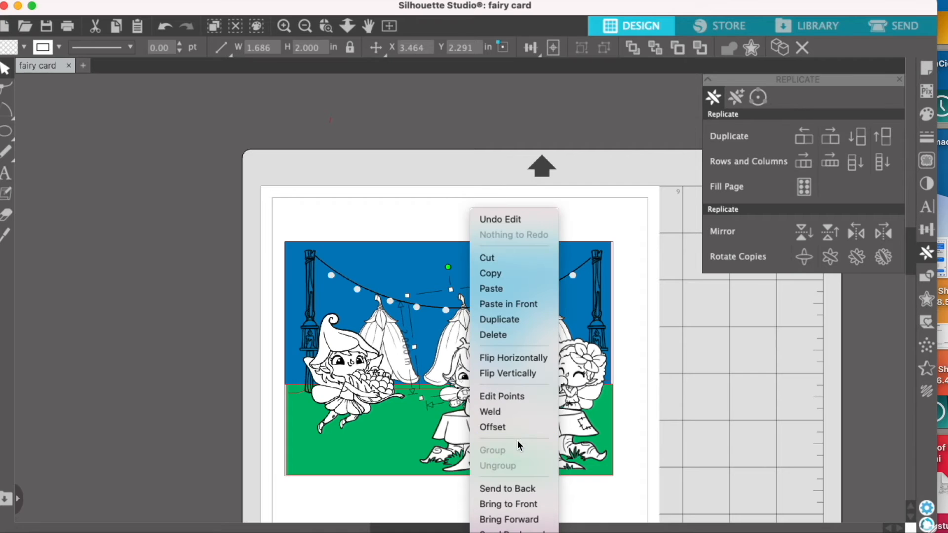
click(518, 504)
right_click(477, 369)
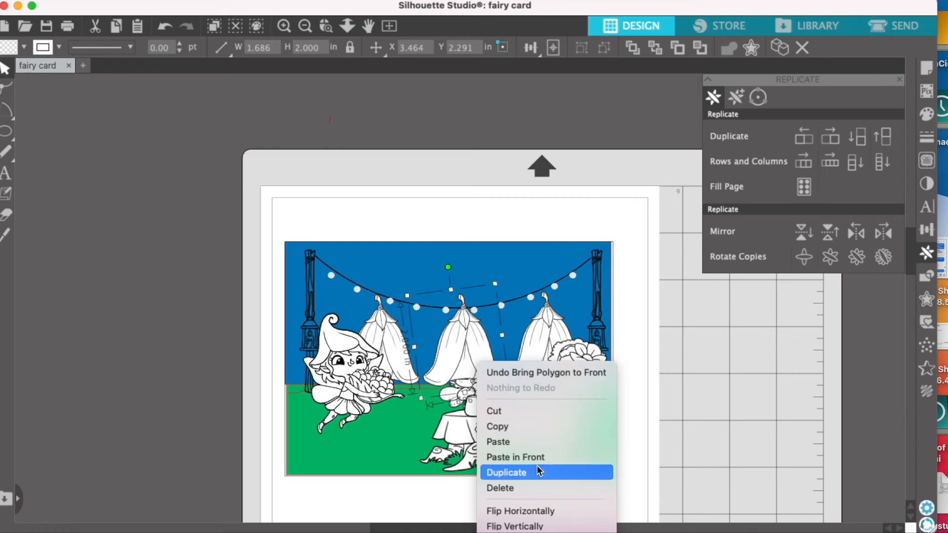
click(547, 530)
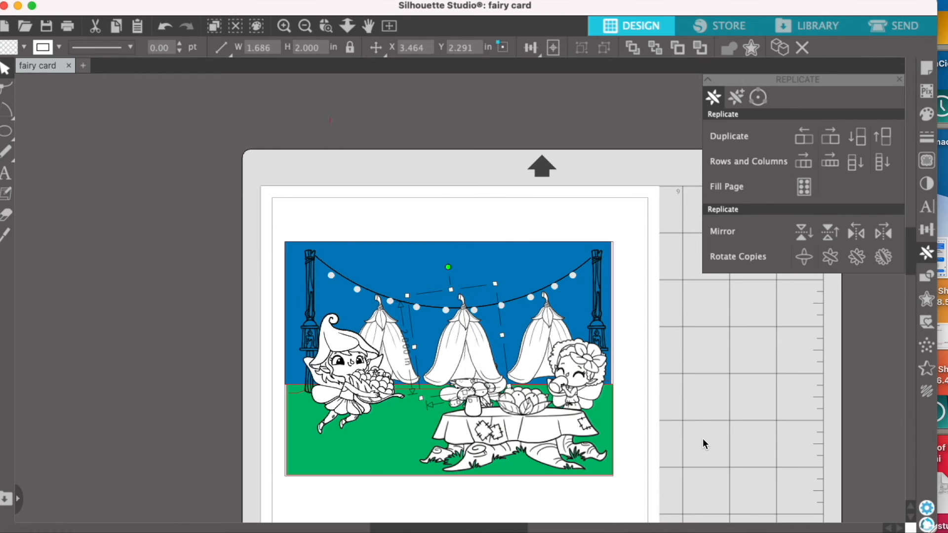
right_click(475, 364)
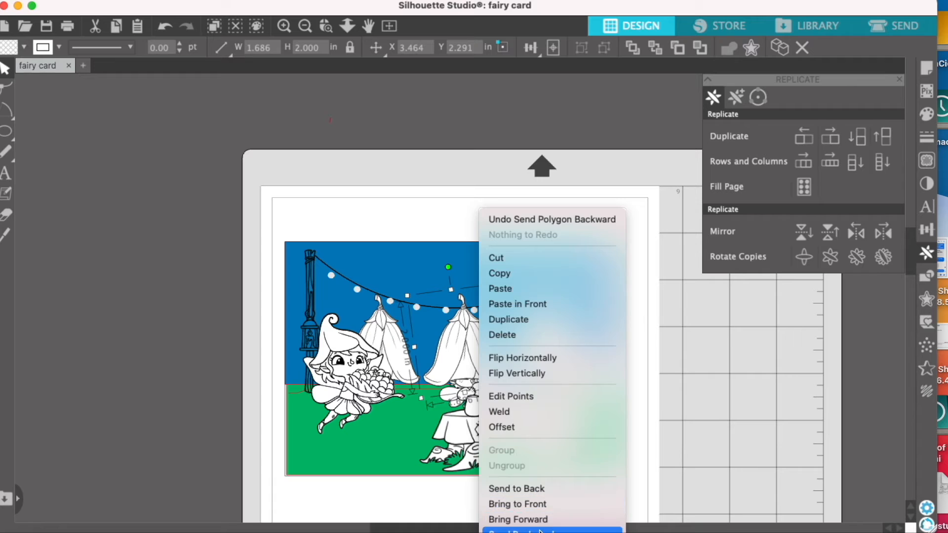
click(539, 530)
Send the middle tent to the back of the stacking order.
right_click(477, 366)
click(523, 488)
right_click(436, 321)
click(693, 410)
Move the blue sky rectangle off to the side of the scene and bring the middle tent forward one level.
drag(501, 350, 798, 388)
right_click(464, 320)
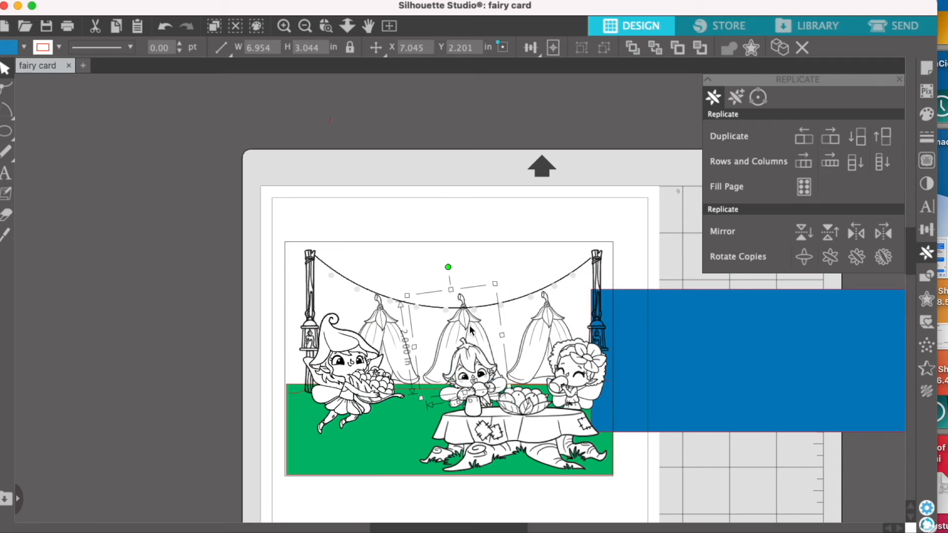
click(509, 517)
click(518, 304)
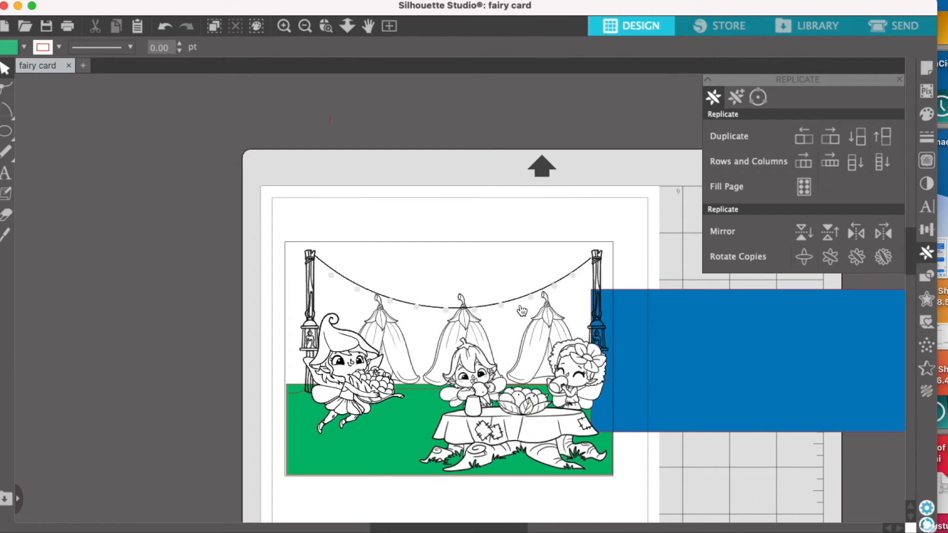
Send the black string arc to the back, behind the tents.
click(488, 309)
right_click(483, 302)
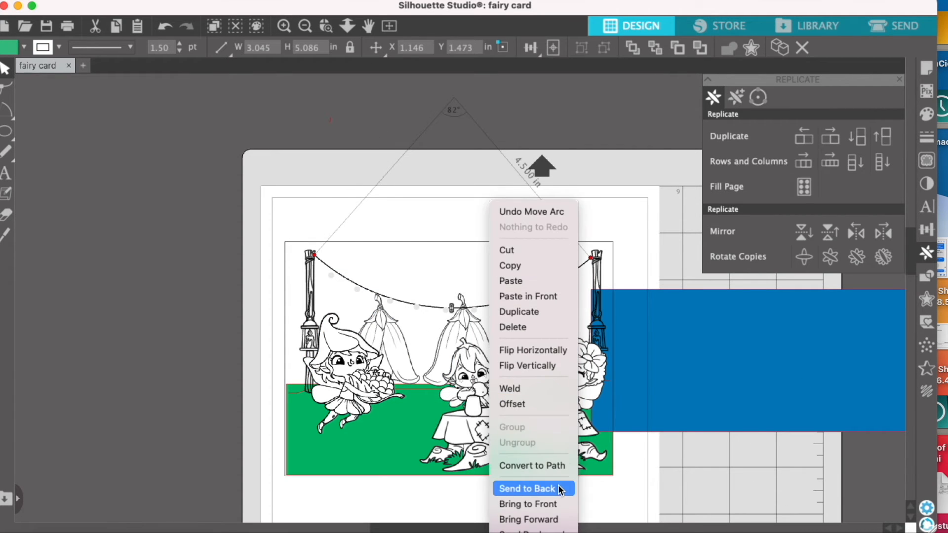
click(526, 486)
click(746, 500)
Move the blue sky back over the upper part of the scene and send it to the back.
drag(641, 334, 429, 313)
right_click(442, 275)
click(510, 488)
click(729, 442)
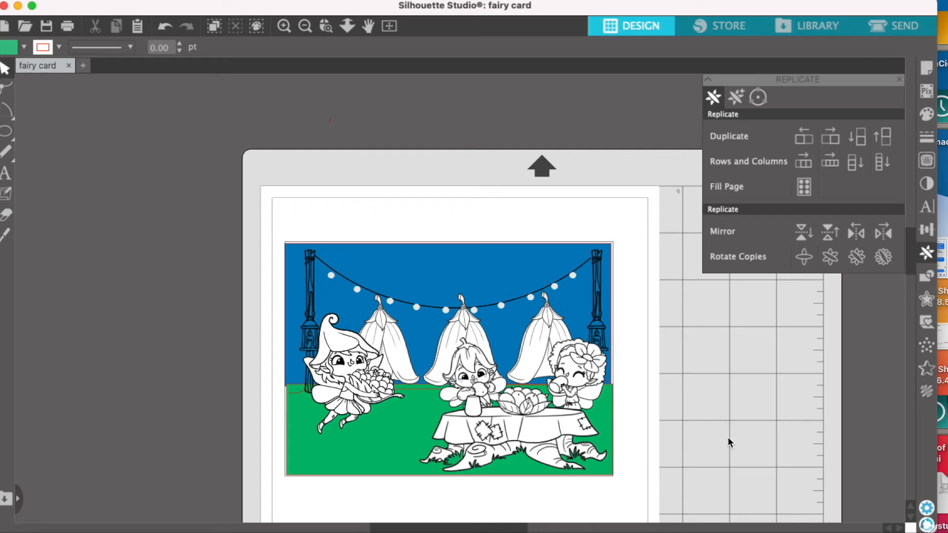
Rotate the right tent slightly, move it a little right and down, and nudge the middle tent slightly left.
click(558, 325)
drag(531, 265, 536, 263)
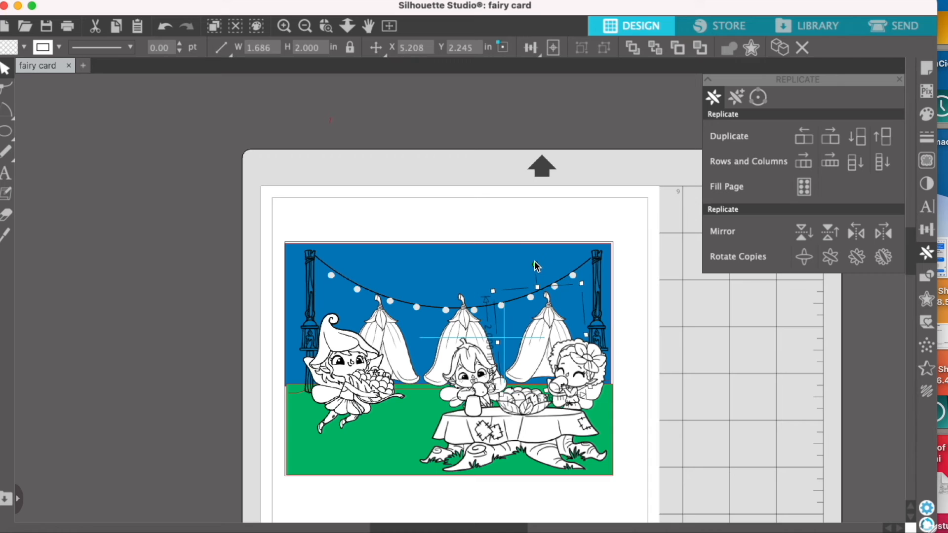
click(623, 341)
drag(547, 324, 553, 330)
click(747, 398)
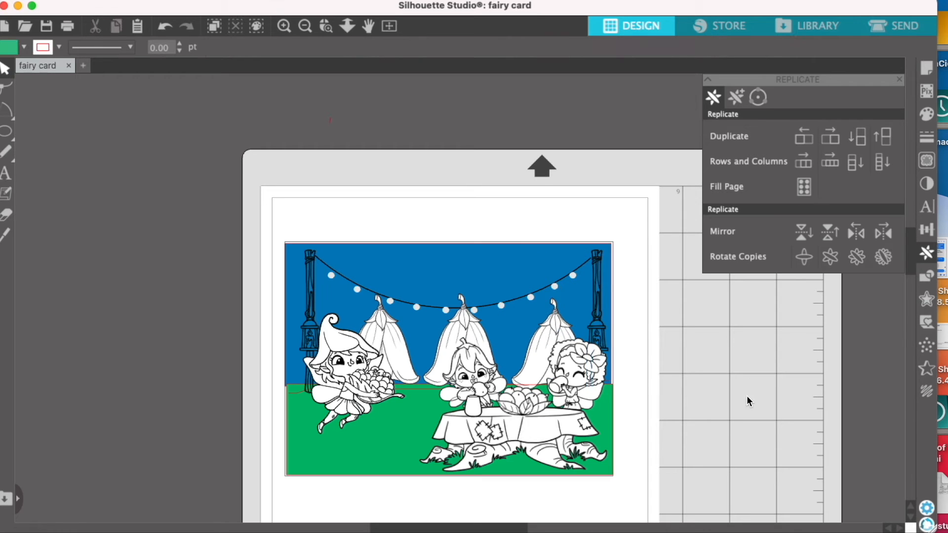
drag(486, 333, 482, 331)
click(769, 392)
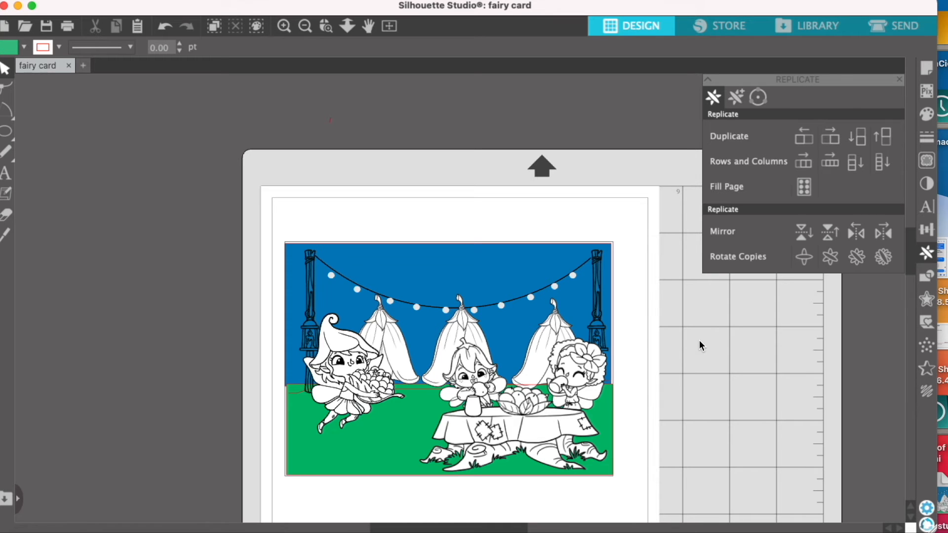
click(35, 532)
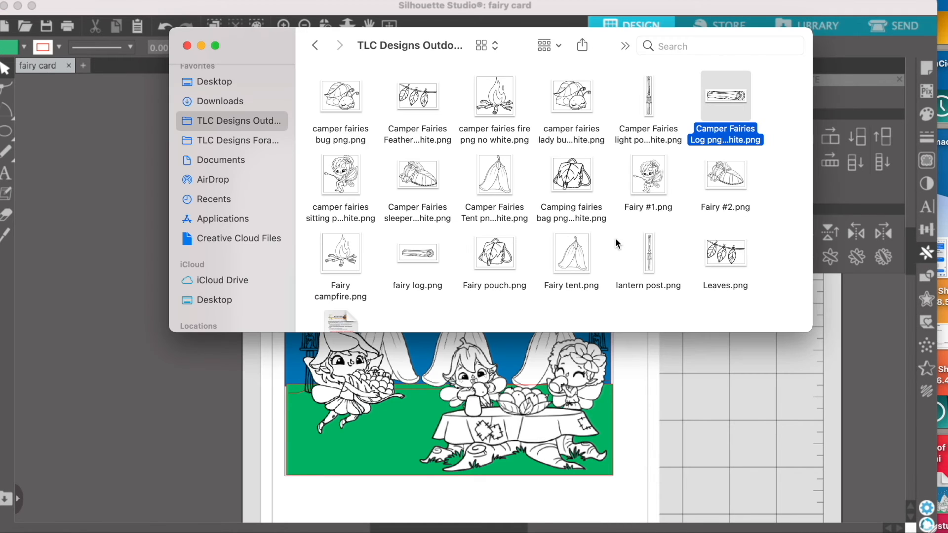
drag(265, 58, 524, 62)
drag(906, 263, 879, 408)
key(Delete)
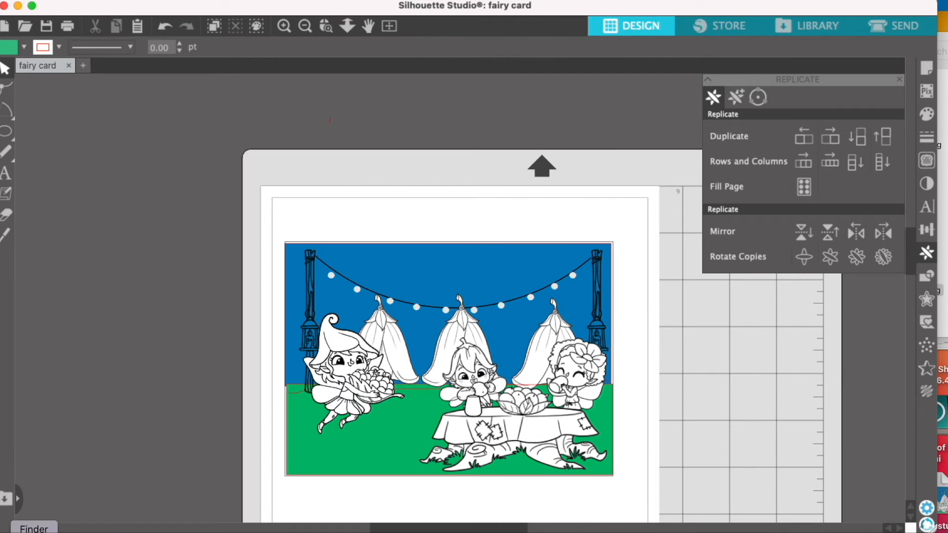
click(35, 532)
drag(892, 272, 176, 299)
key(Delete)
Move the left lantern post off beside the page and add the white-filled lantern post image from the stamp folder.
click(323, 313)
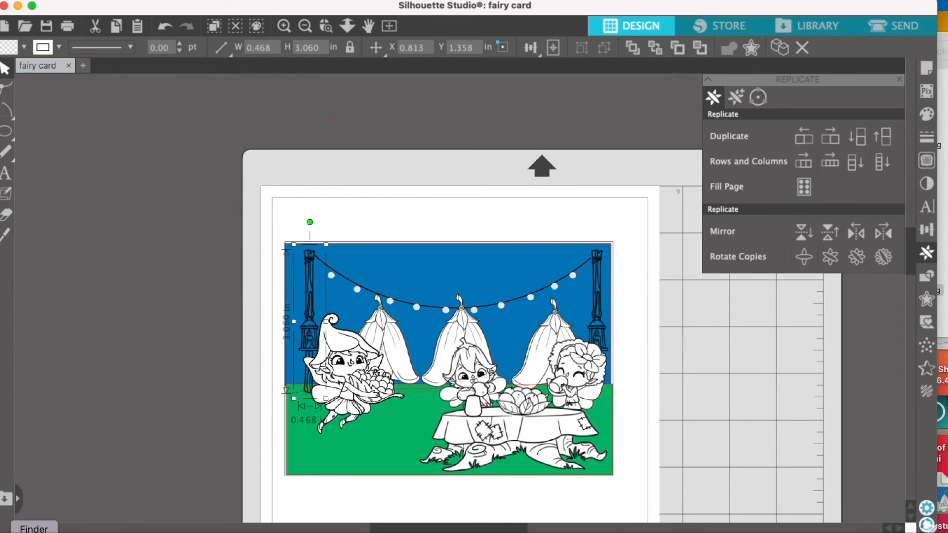
click(35, 529)
drag(908, 261, 89, 270)
click(301, 285)
click(197, 278)
Shrink the new lantern post to about 7.8 in tall and place it beside the old post.
scroll(198, 274, up, 6)
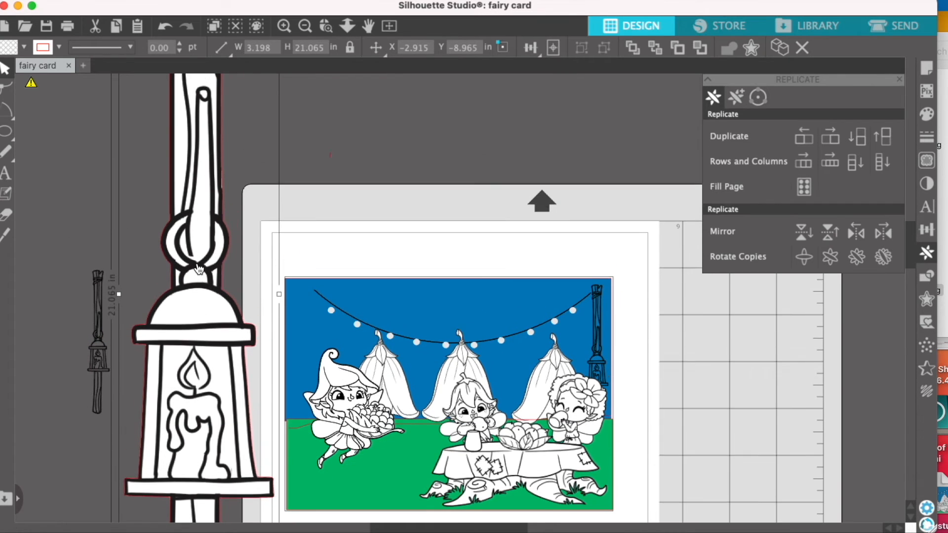
scroll(197, 270, up, 6)
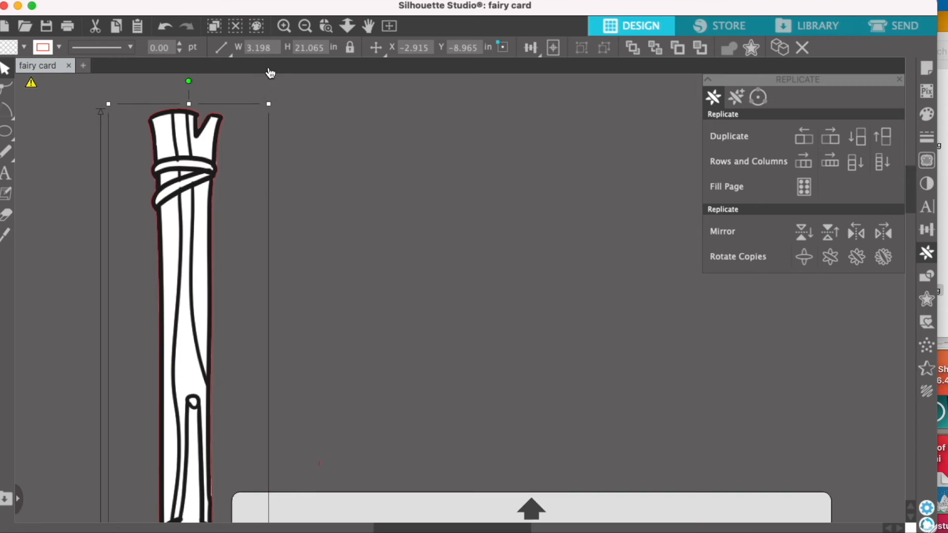
drag(268, 103, 227, 372)
drag(139, 411, 158, 267)
Set the new lantern post's height to 3.063 in to match the old post, and move it up slightly.
click(89, 352)
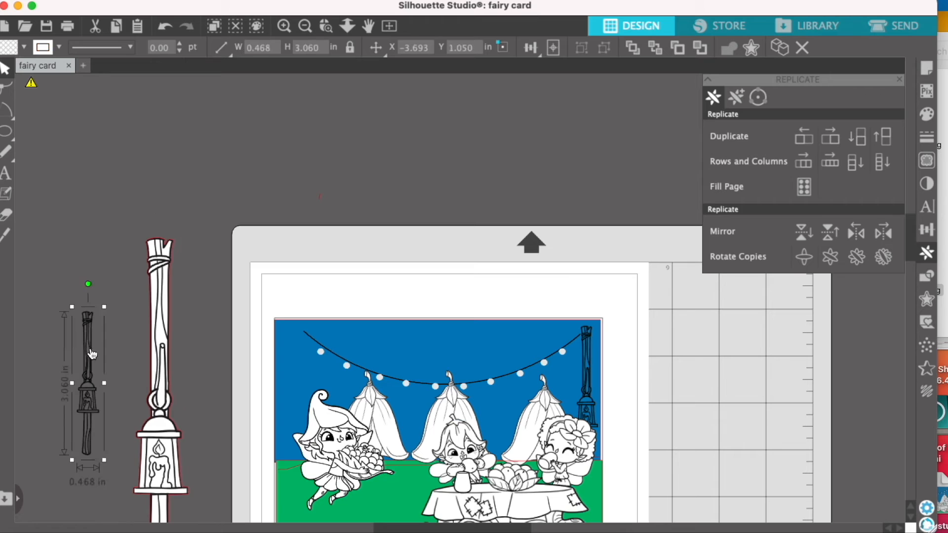
click(157, 370)
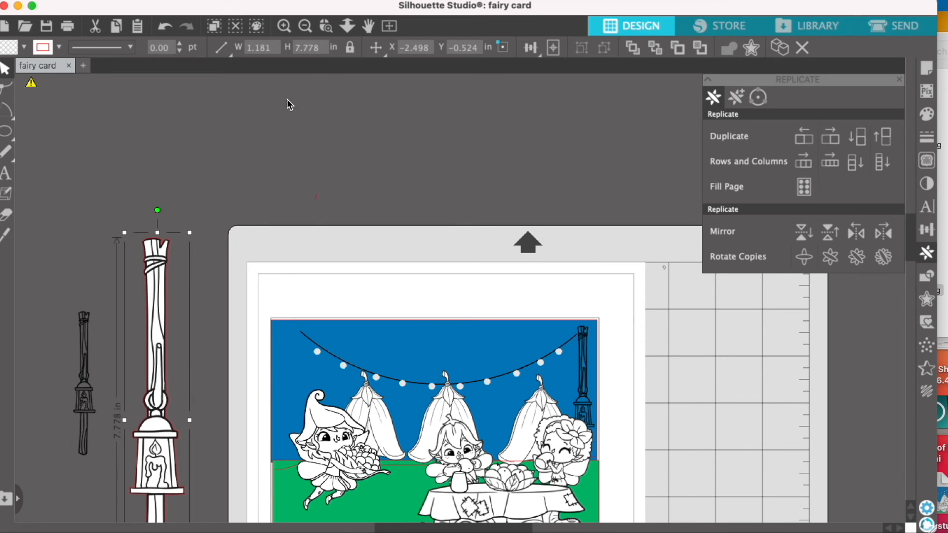
click(323, 44)
text(3.0)
key(Return)
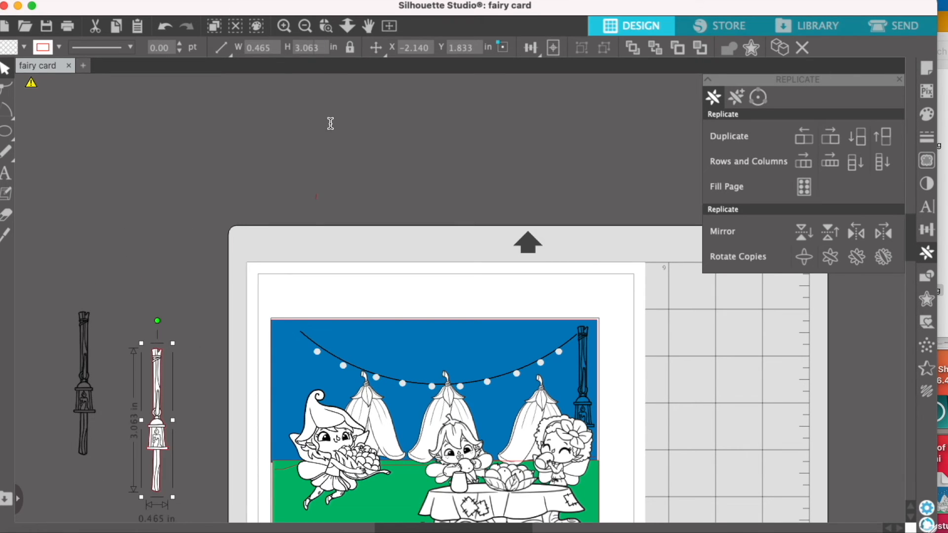
drag(155, 443, 159, 385)
Change the new lantern post's outline color to black.
click(926, 136)
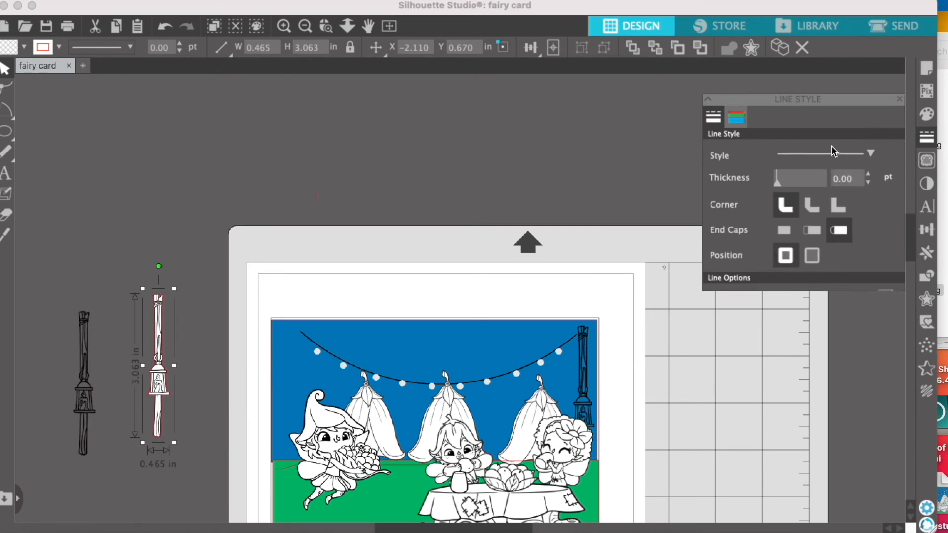
click(735, 97)
click(279, 133)
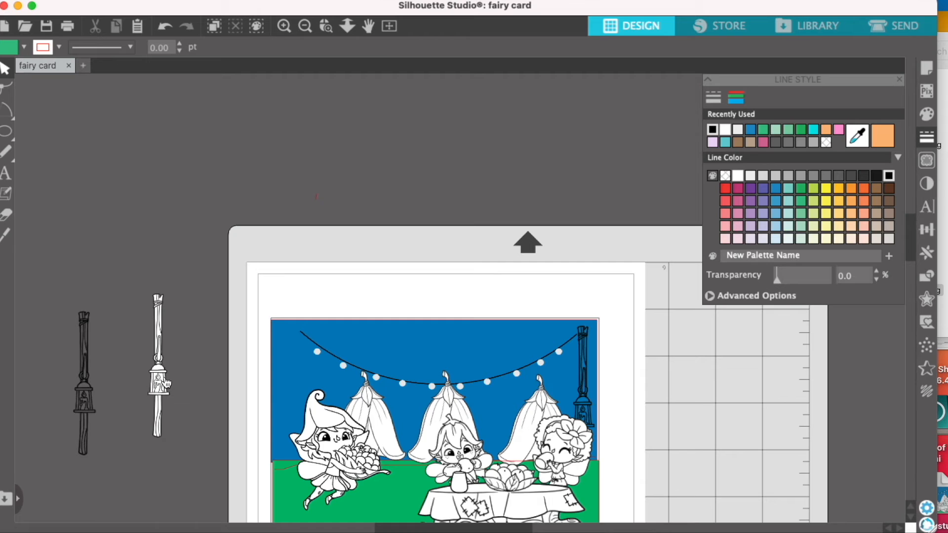
Place the white lantern post at the left end of the string, duplicate it and move the copy to the right end.
drag(159, 381, 294, 407)
right_click(295, 404)
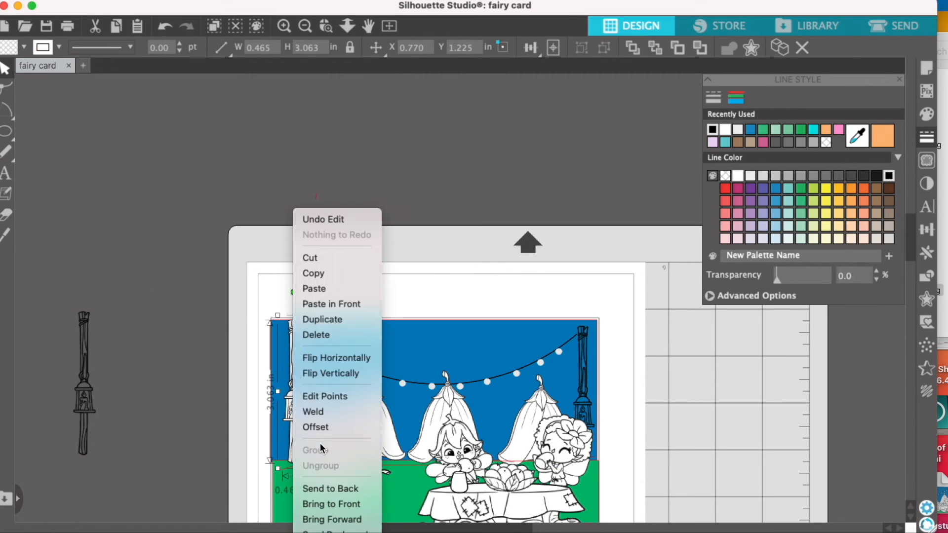
click(327, 326)
drag(290, 365, 588, 367)
Delete the old unfilled right lantern post and shift the white copy into its place.
click(576, 367)
click(630, 372)
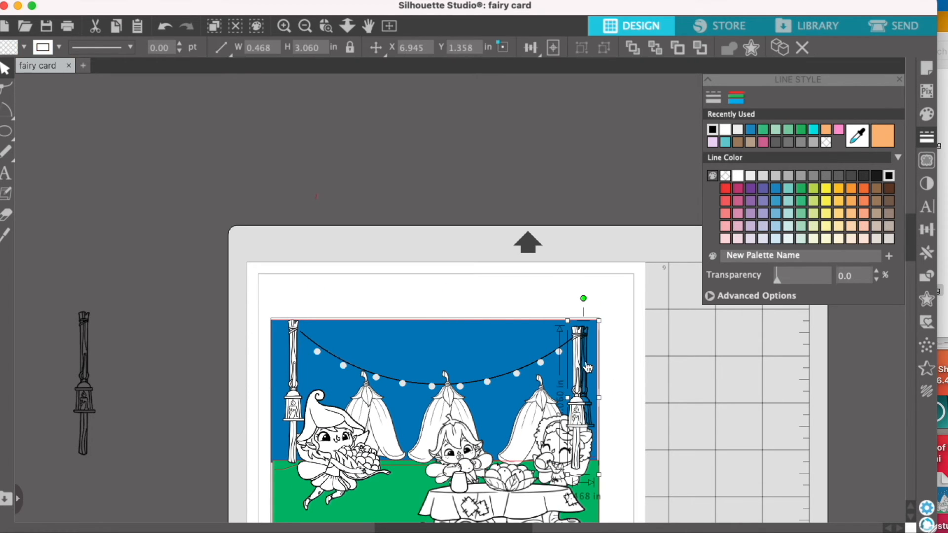
key(Delete)
drag(580, 404, 584, 405)
key(Escape)
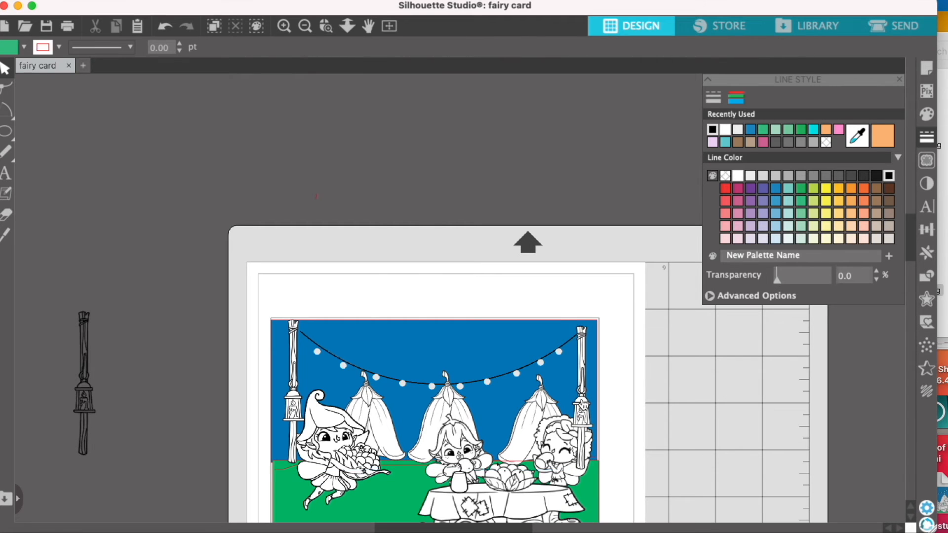
Try restacking the right lantern post and the picnic group so the seated fairy overlaps the post.
right_click(584, 404)
click(606, 518)
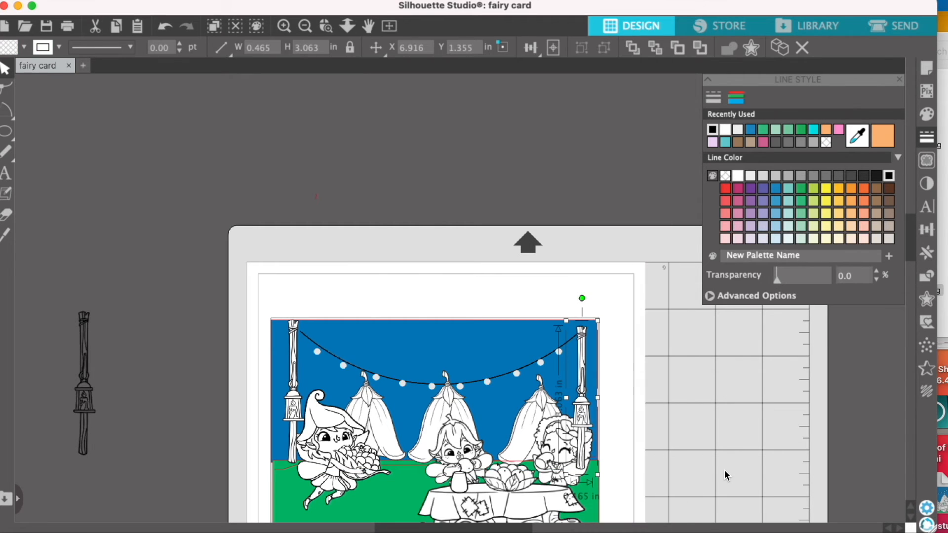
click(718, 487)
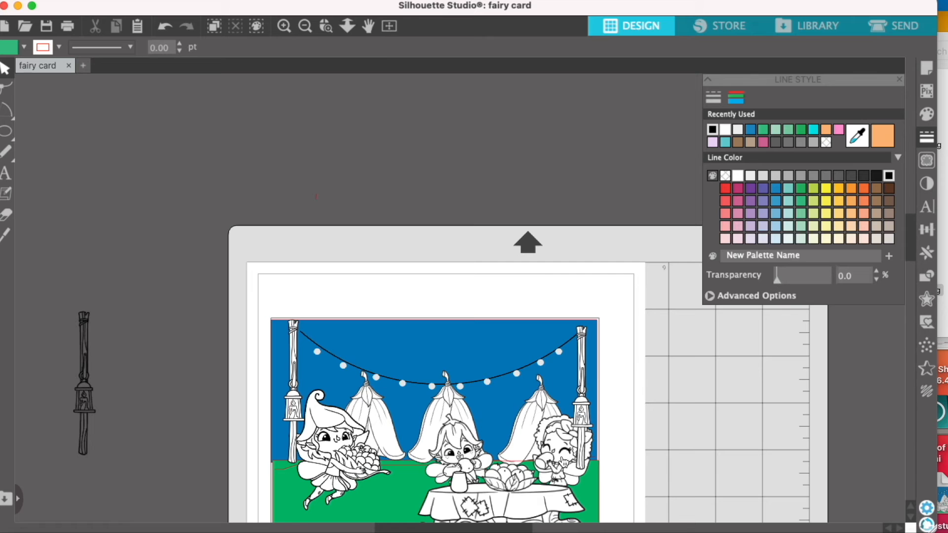
right_click(565, 462)
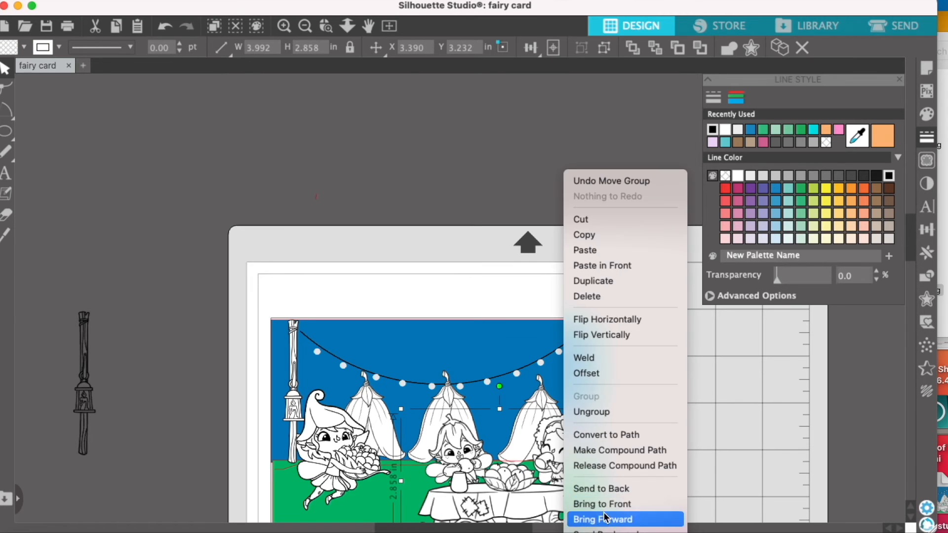
click(732, 460)
click(733, 458)
Bring the picnic table group with the seated fairies to the front.
scroll(720, 453, down, 2)
scroll(720, 451, down, 1)
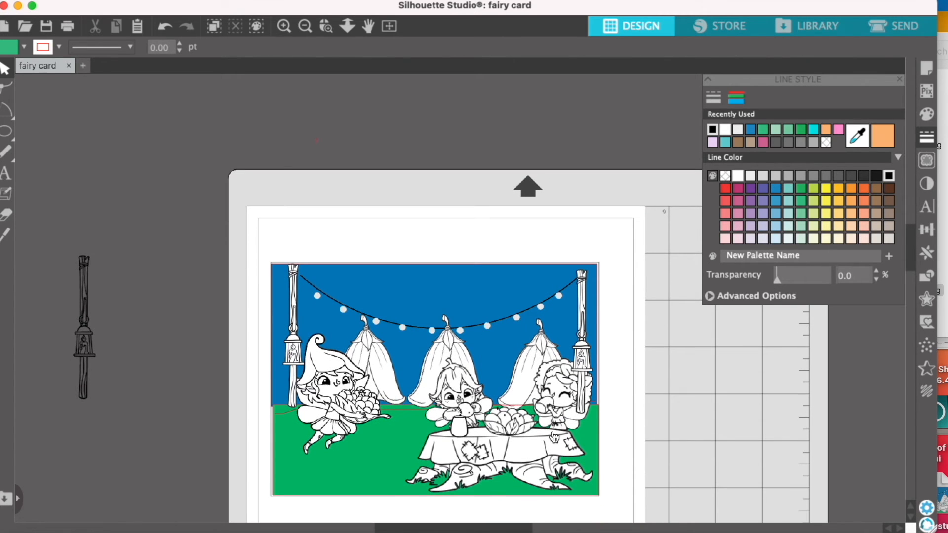
click(552, 434)
right_click(555, 426)
click(603, 504)
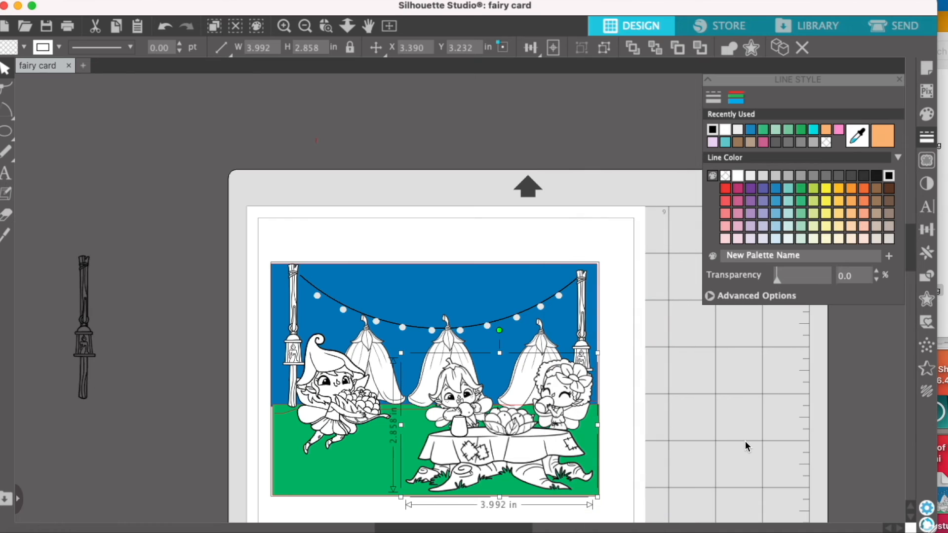
click(745, 440)
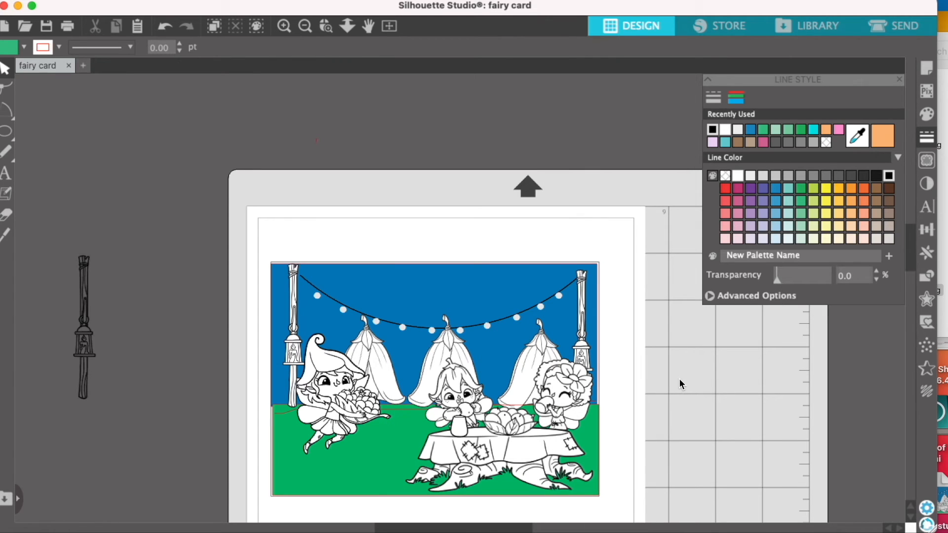
Move the blue sky panel off the scene and back behind the tents.
click(288, 417)
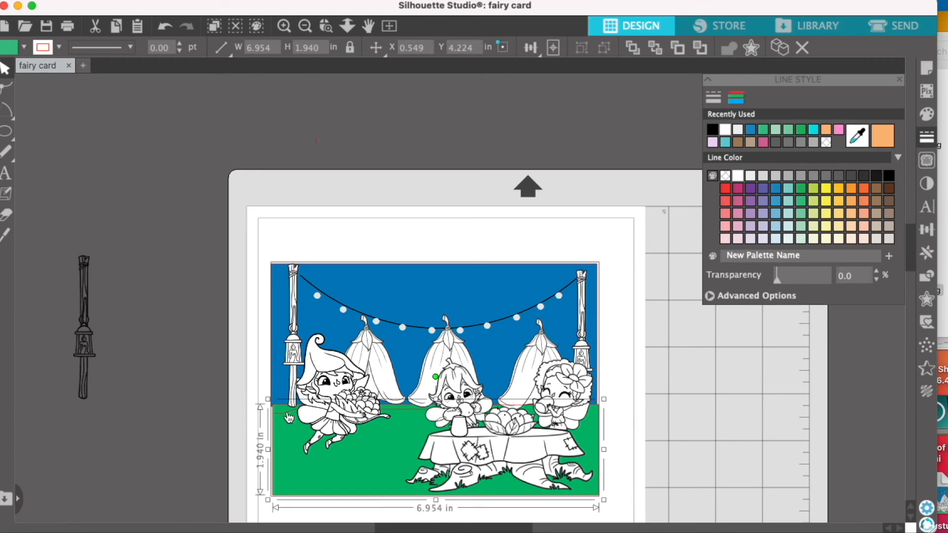
click(667, 418)
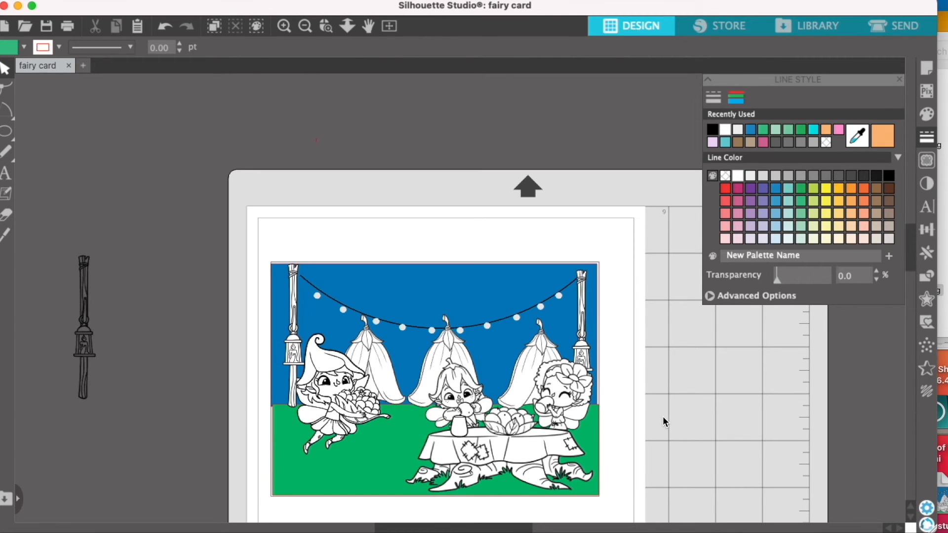
scroll(662, 416, down, 2)
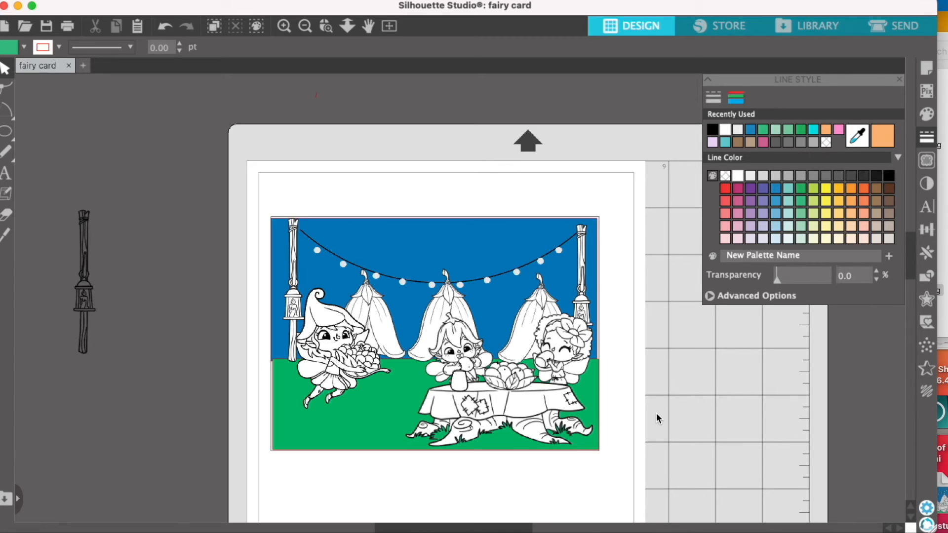
drag(462, 249, 81, 354)
drag(210, 378, 593, 275)
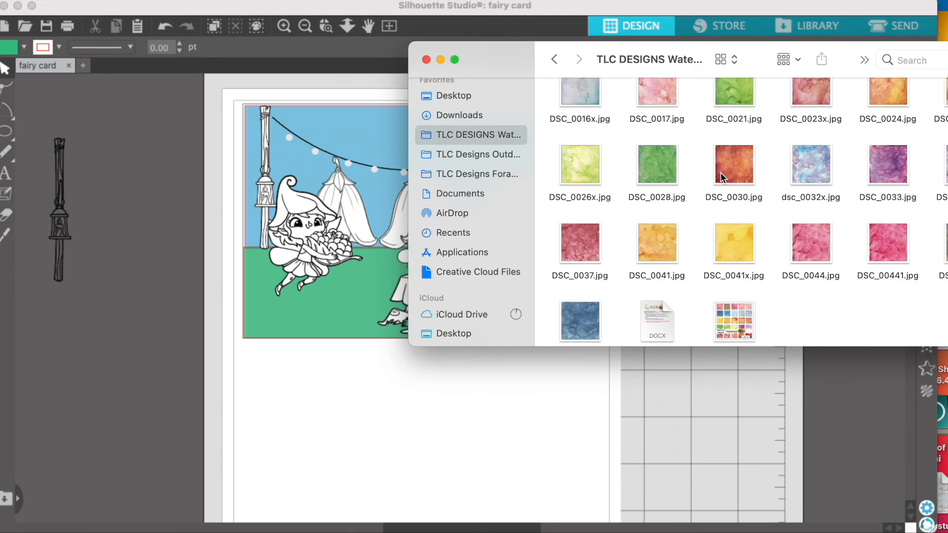
scroll(668, 204, down, 3)
click(578, 276)
Try applying the DSC_443.jpg watercolour texture from Finder to the sky inside the scene, undoing each attempt.
drag(487, 67, 670, 52)
drag(757, 276, 431, 136)
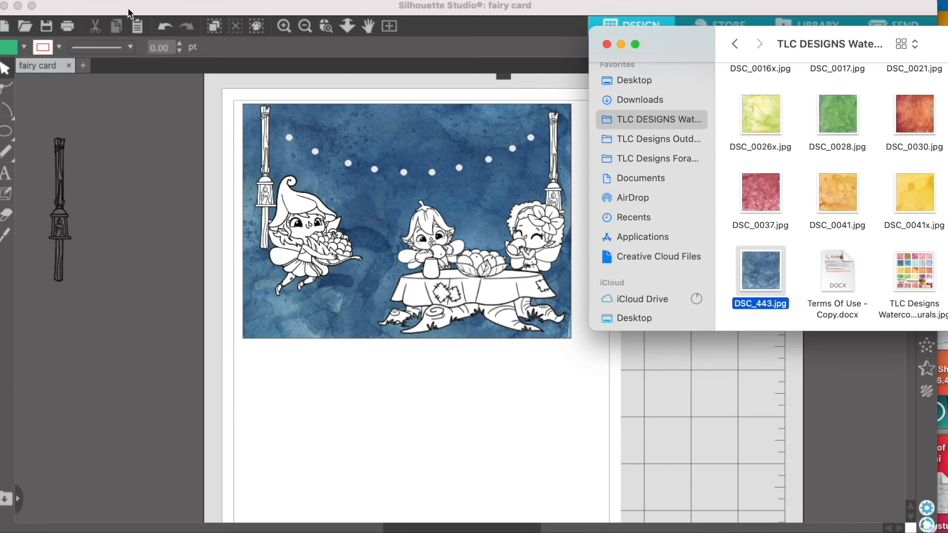
click(163, 27)
click(425, 133)
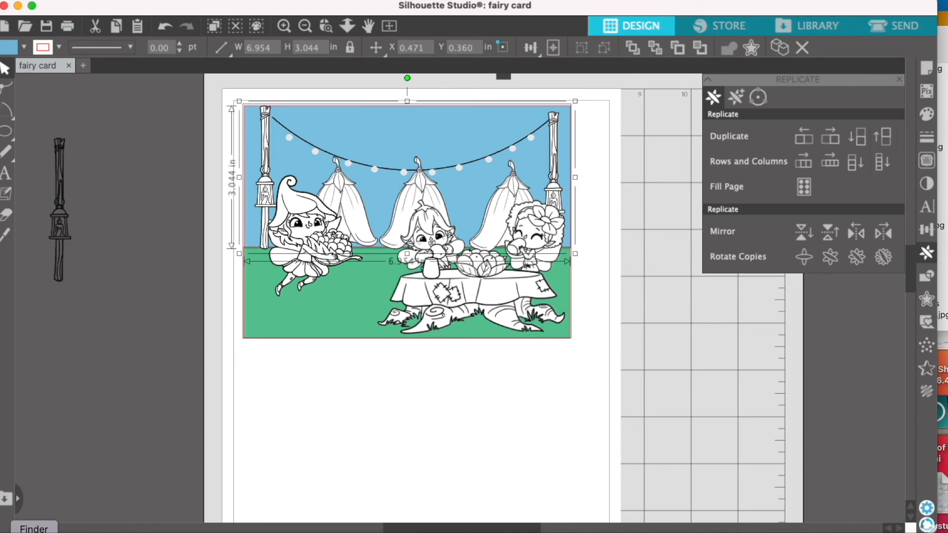
click(33, 532)
drag(750, 277, 447, 147)
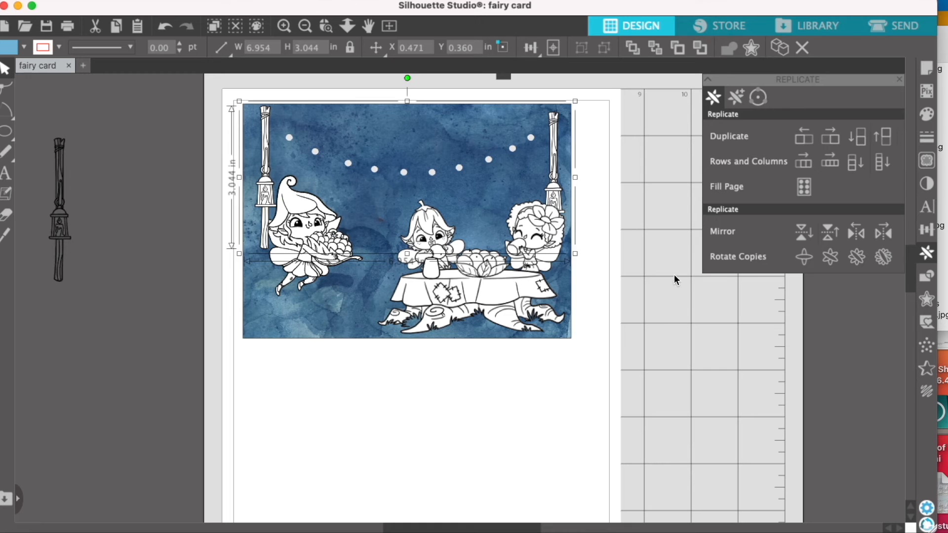
click(164, 27)
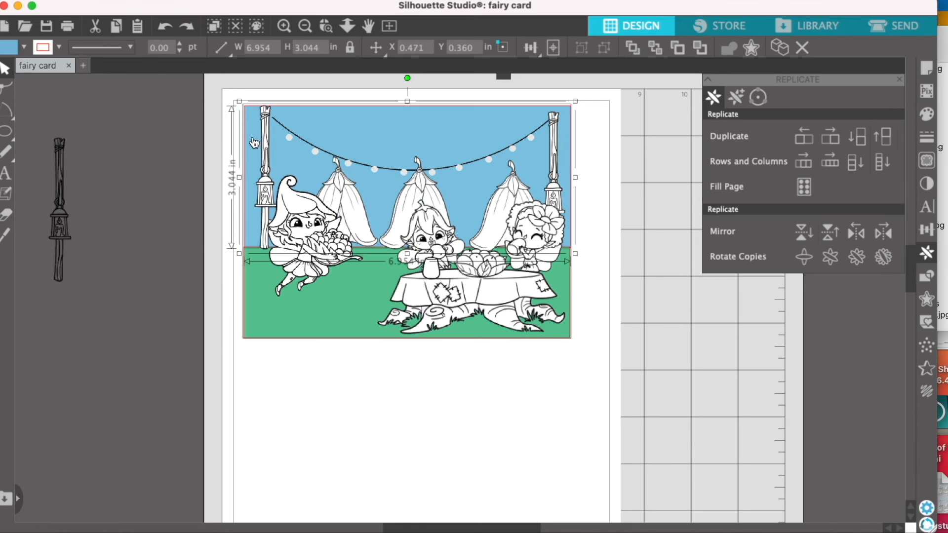
Move the sky panel clear of the scene, fill it with DSC_443.jpg from Finder, and return it to its place.
drag(251, 140, 165, 136)
click(34, 532)
drag(750, 271, 198, 155)
drag(192, 120, 283, 121)
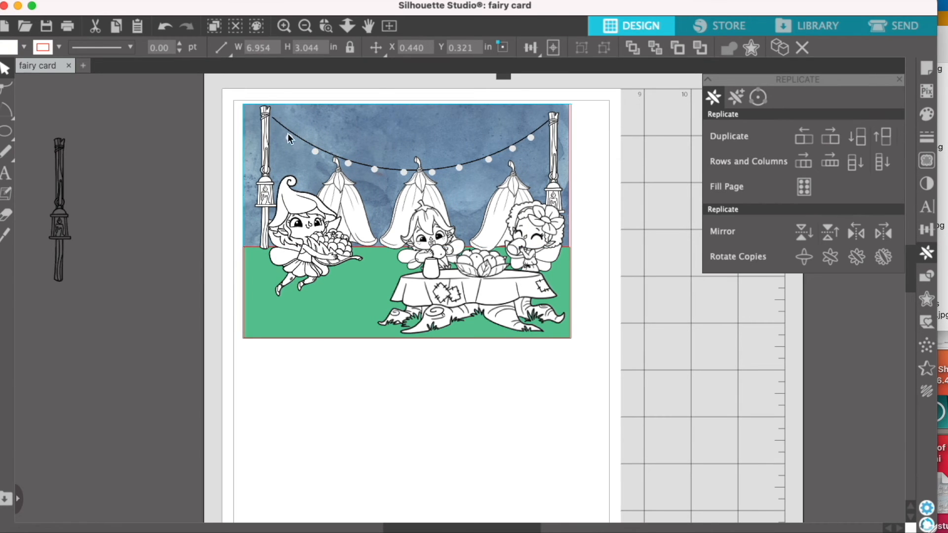
Move the ground panel below the scene, fill it with a green watercolour texture from Finder, and return it.
drag(325, 323, 334, 378)
key(super+Tab)
drag(831, 144, 514, 376)
drag(417, 372, 418, 316)
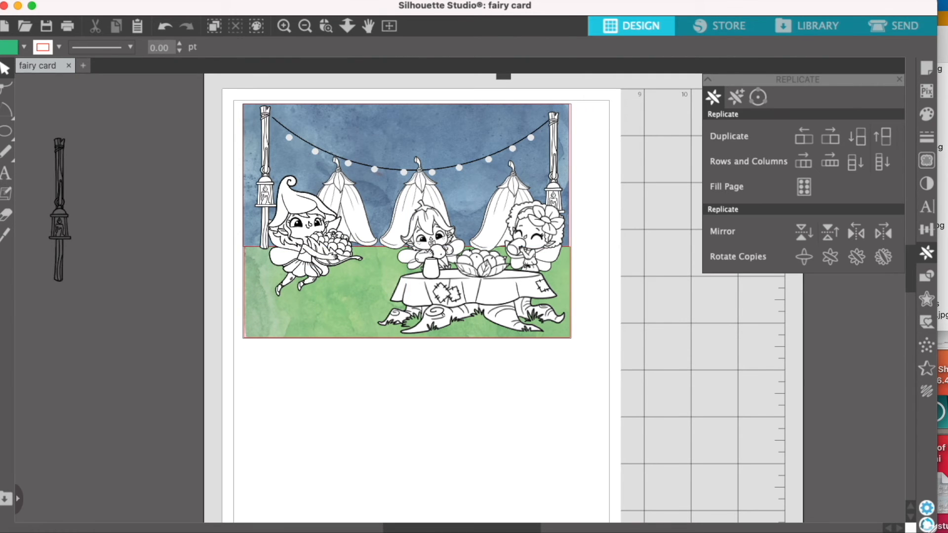
Shift the ground panel sideways, try other watercolour textures from Finder on it, and slide it back under the scene.
click(946, 287)
drag(702, 39, 607, 38)
scroll(671, 220, up, 5)
click(285, 328)
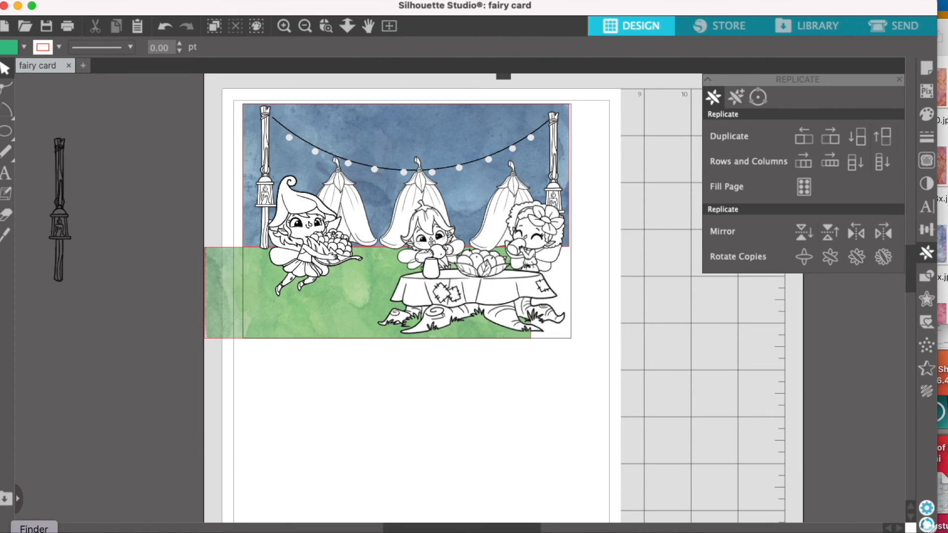
click(943, 276)
drag(850, 165, 212, 311)
drag(780, 247, 243, 319)
click(347, 422)
drag(354, 297, 374, 295)
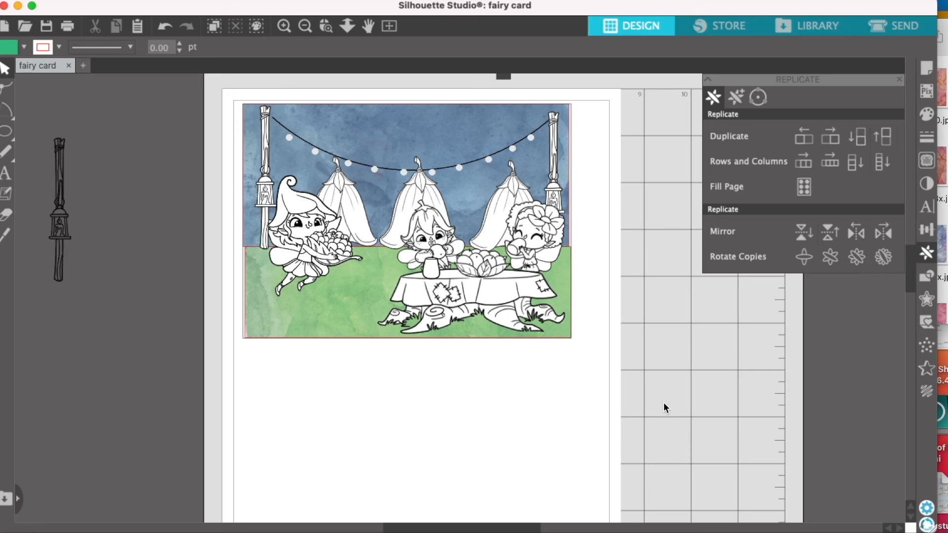
Set the line colour of the watercolour ground and sky panels to transparent.
click(317, 338)
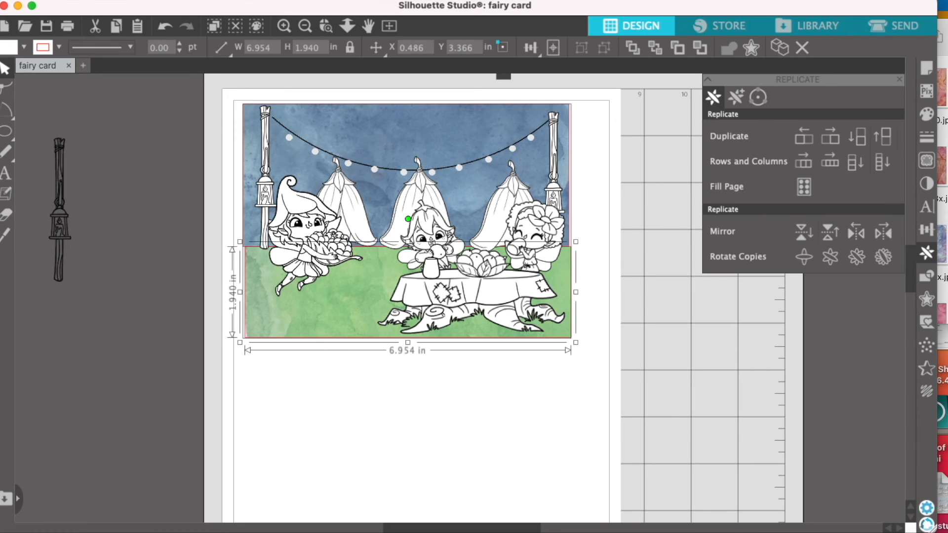
click(926, 143)
click(735, 97)
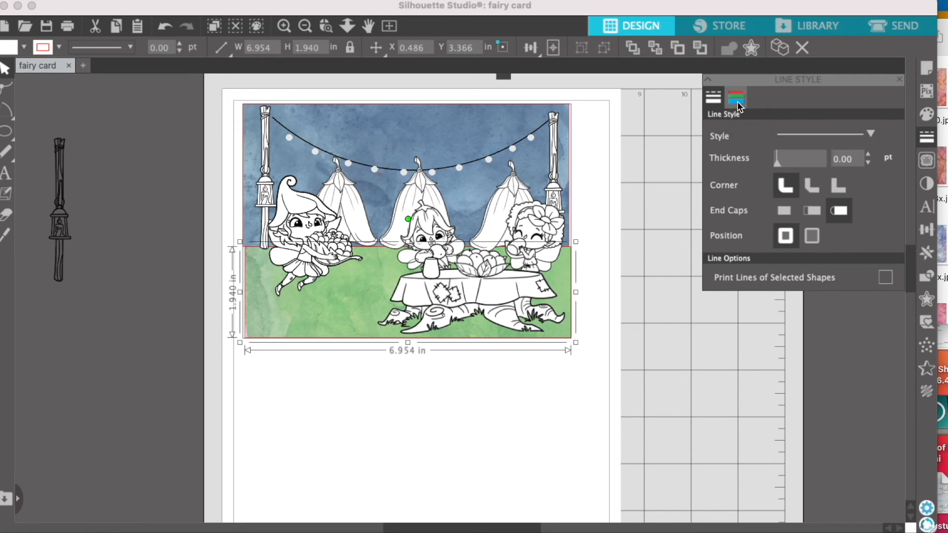
click(725, 176)
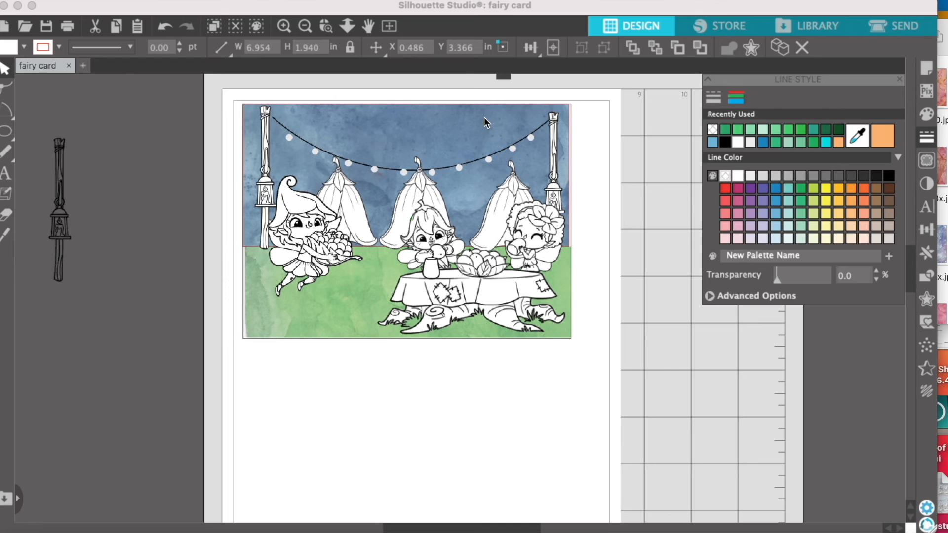
click(484, 122)
click(728, 177)
click(666, 378)
drag(526, 159, 528, 158)
click(668, 336)
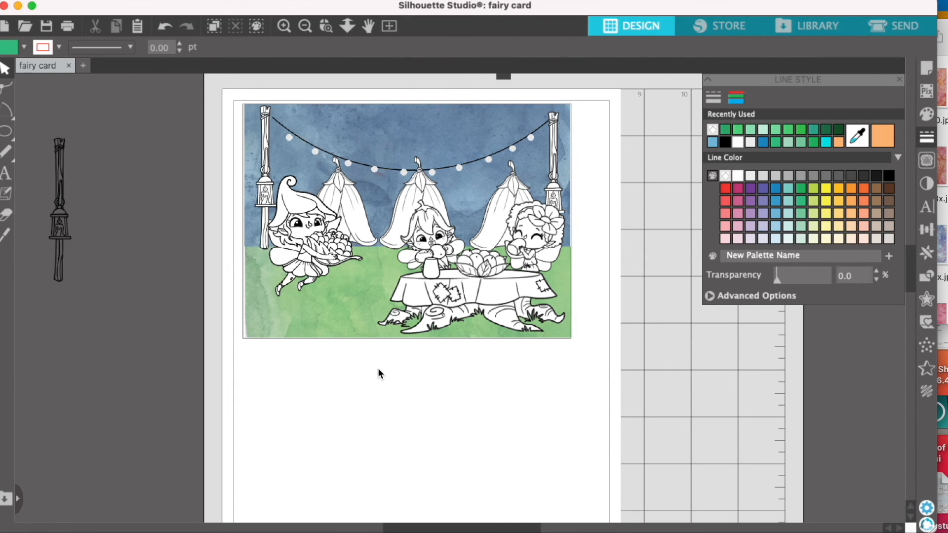
Enlarge the ground panel to about 7.126 by 1.988 in and the sky panel to about 7.105 by 3.110 in.
click(285, 322)
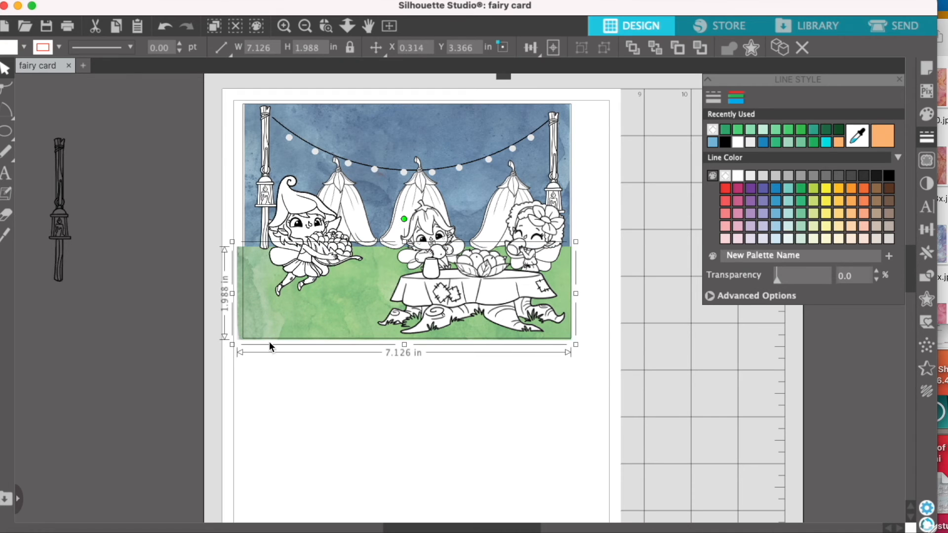
click(243, 248)
drag(237, 251, 235, 254)
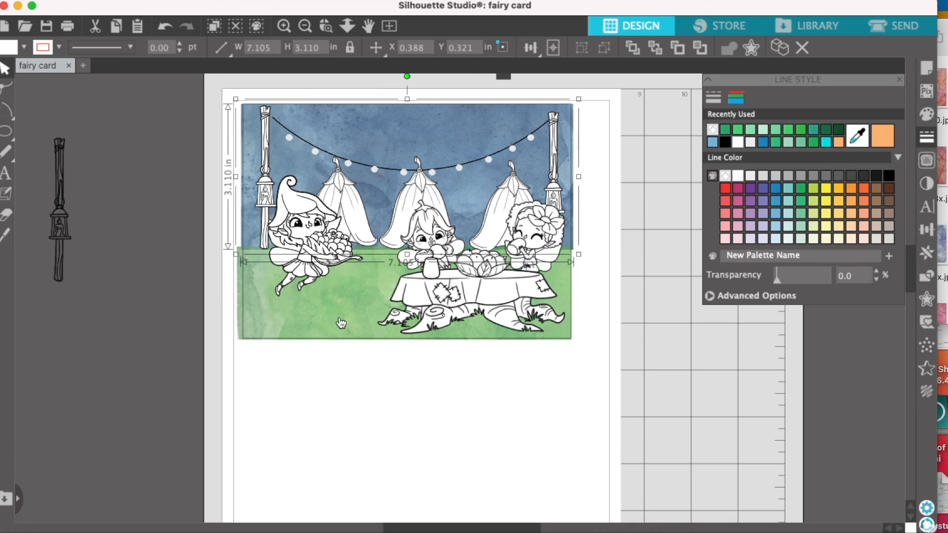
click(426, 428)
Group the whole fairy scene and duplicate it directly below the original.
drag(211, 90, 625, 352)
right_click(530, 296)
click(569, 396)
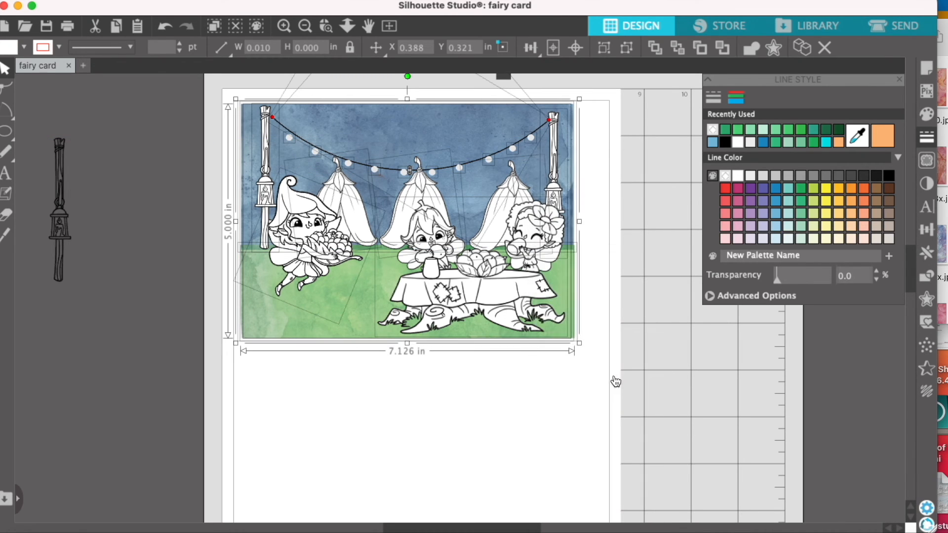
click(926, 253)
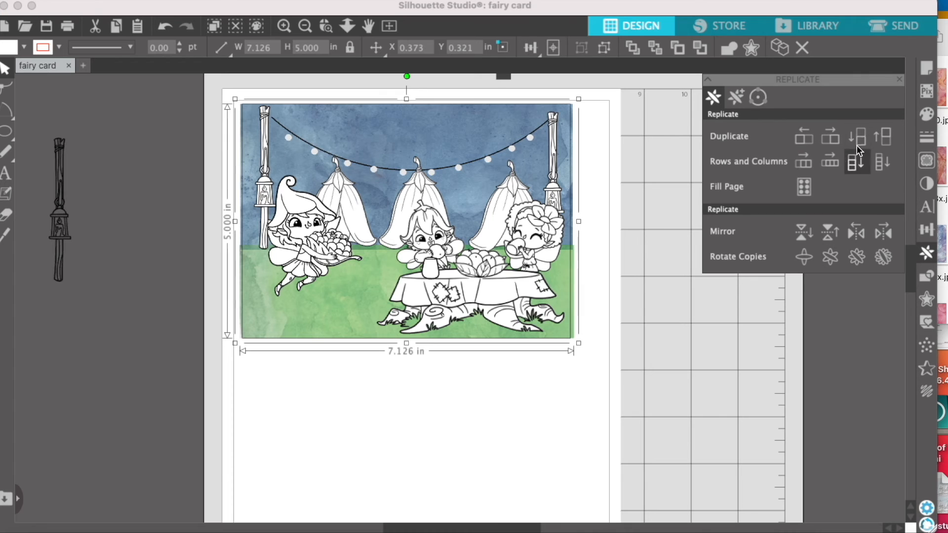
click(852, 153)
scroll(730, 379, down, 3)
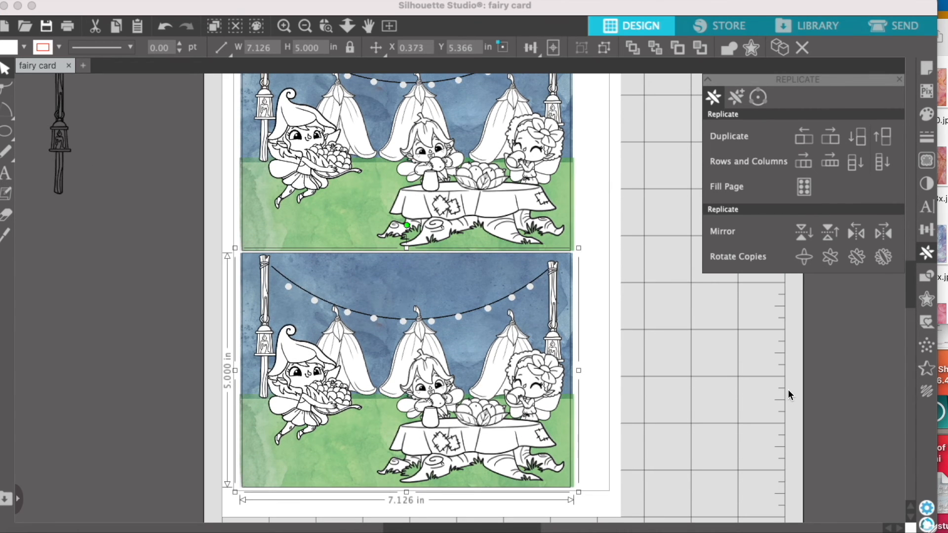
Select the lower copy of the scene and reduce its fill transparency for richer colours.
drag(212, 250, 470, 490)
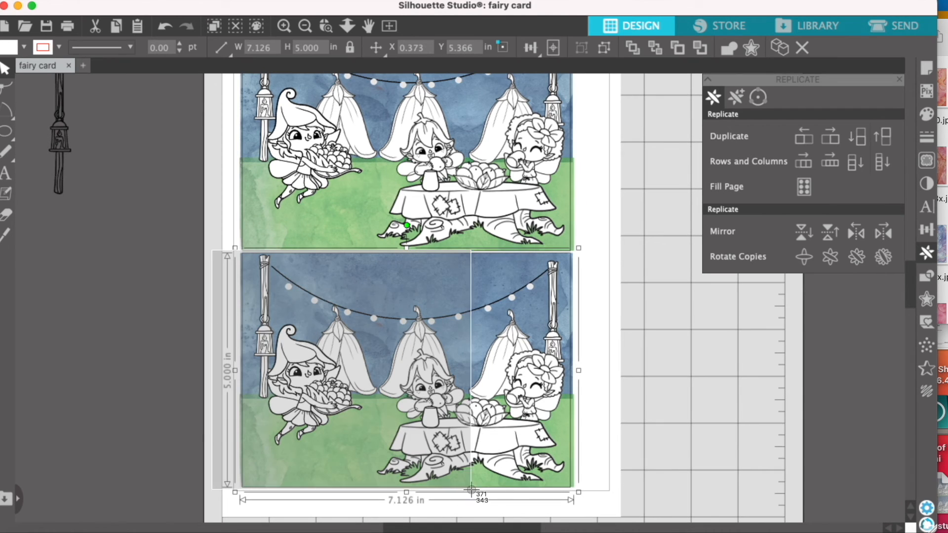
drag(471, 490, 621, 497)
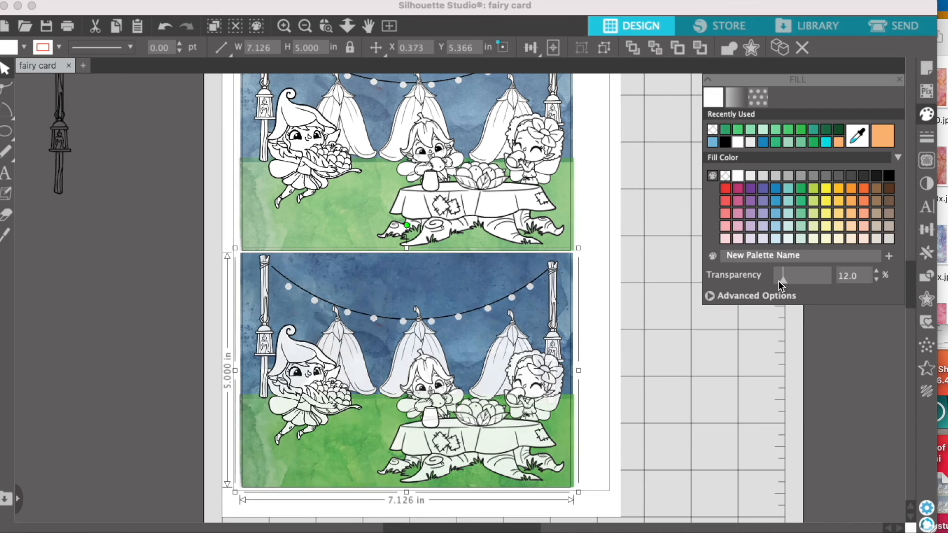
drag(782, 281, 780, 281)
Delete the paler upper scene and duplicate the richer lower scene above it.
click(554, 214)
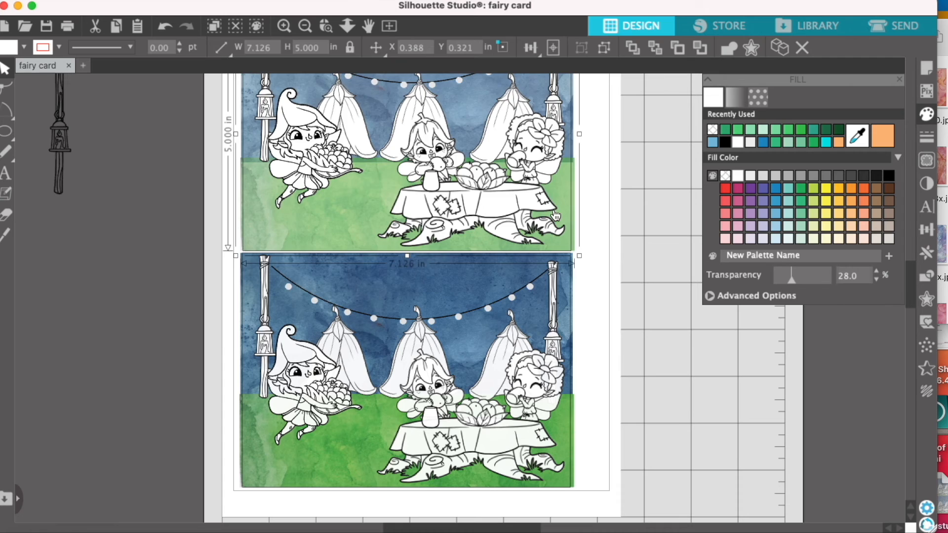
key(Delete)
click(512, 271)
click(927, 252)
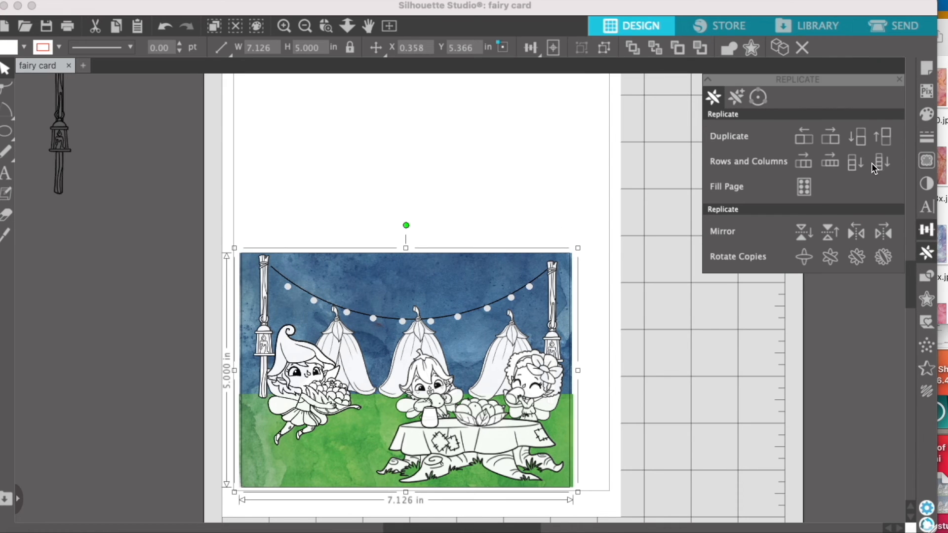
click(882, 136)
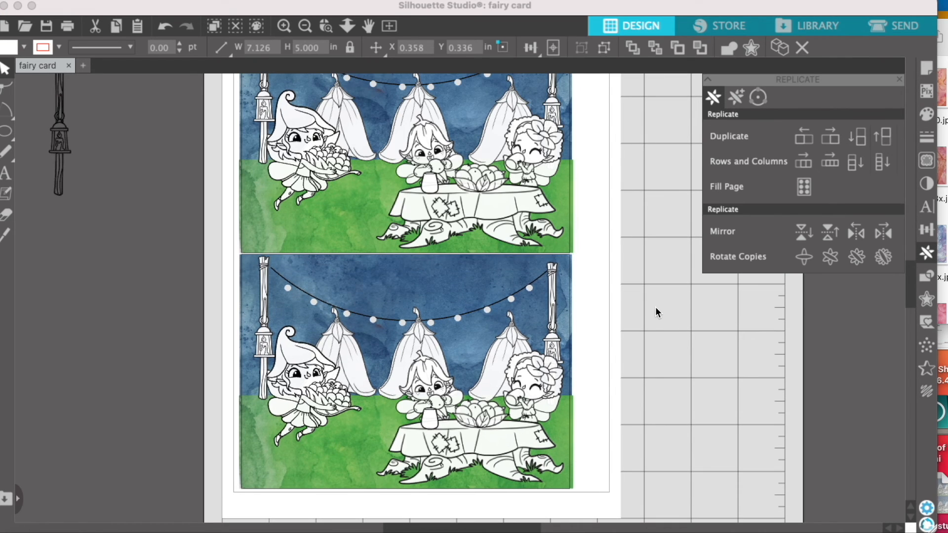
click(653, 313)
scroll(652, 313, up, 5)
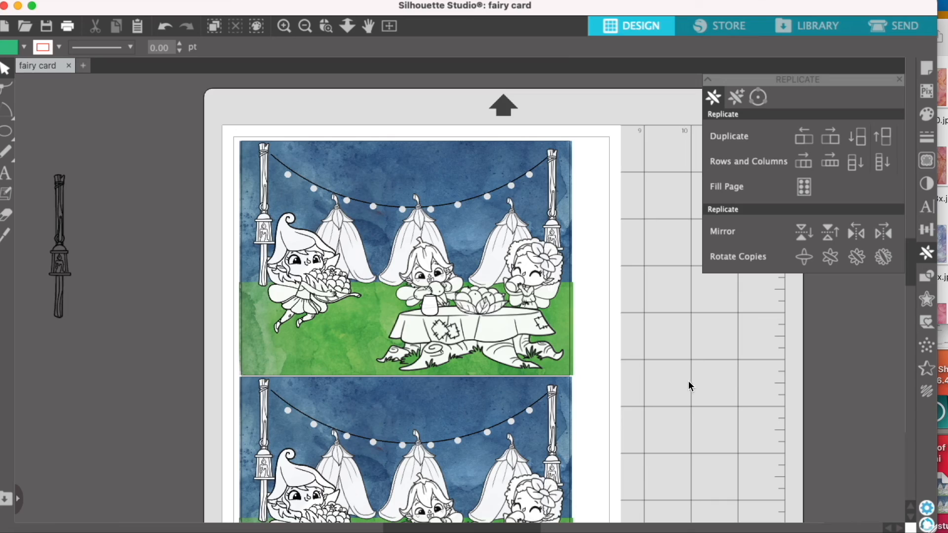
Print the page with the two fairy card scenes.
key(super+p)
click(697, 474)
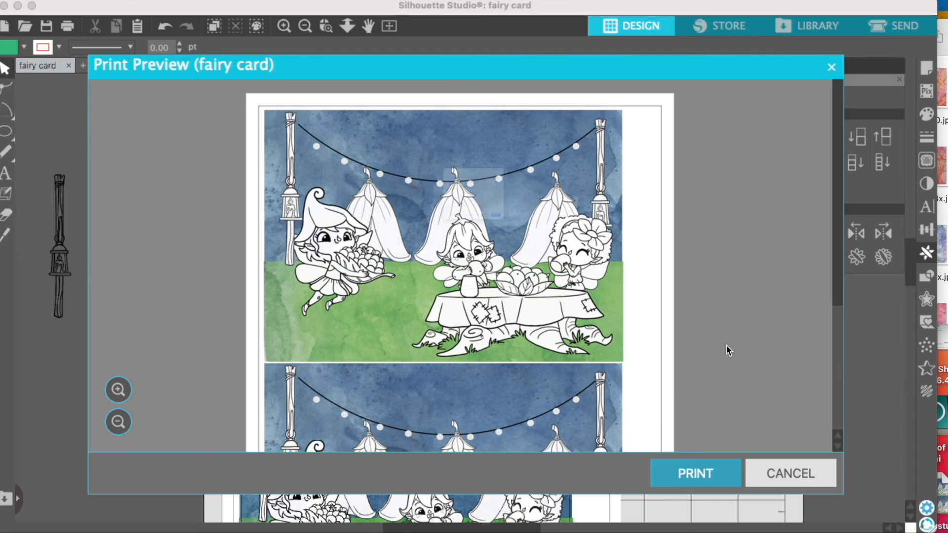
click(582, 291)
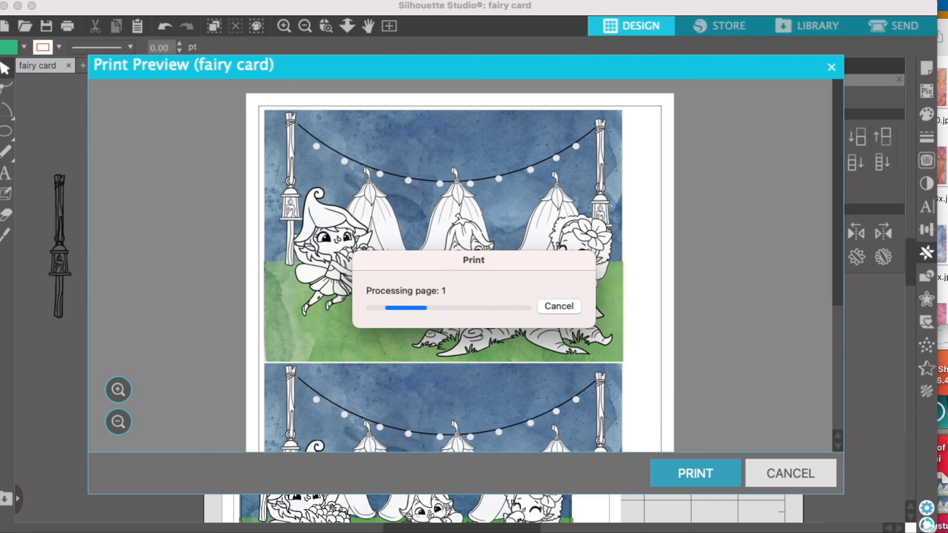